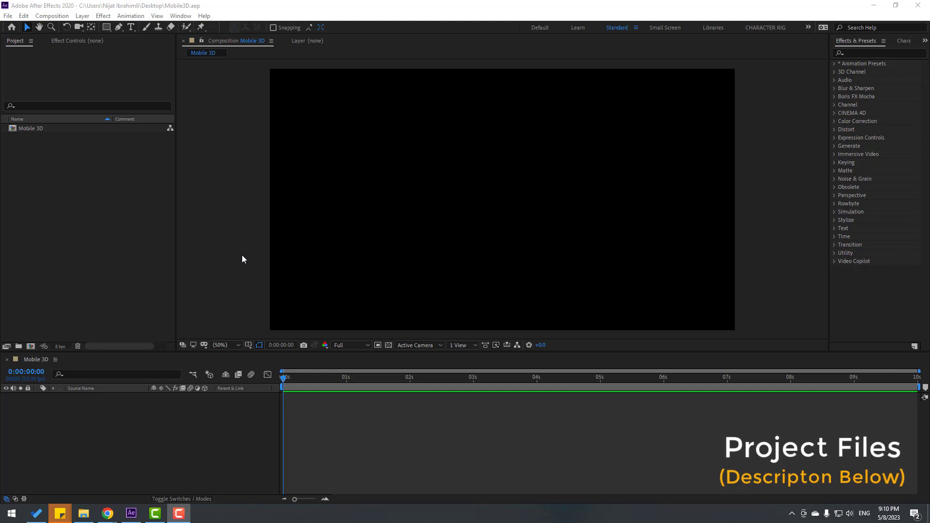
Create a black solid layer named E3D in the Mobile 3D composition
{"action": "right_click", "coordinate": [118, 437]}
{"action": "mouse_move", "coordinate": [167, 331]}
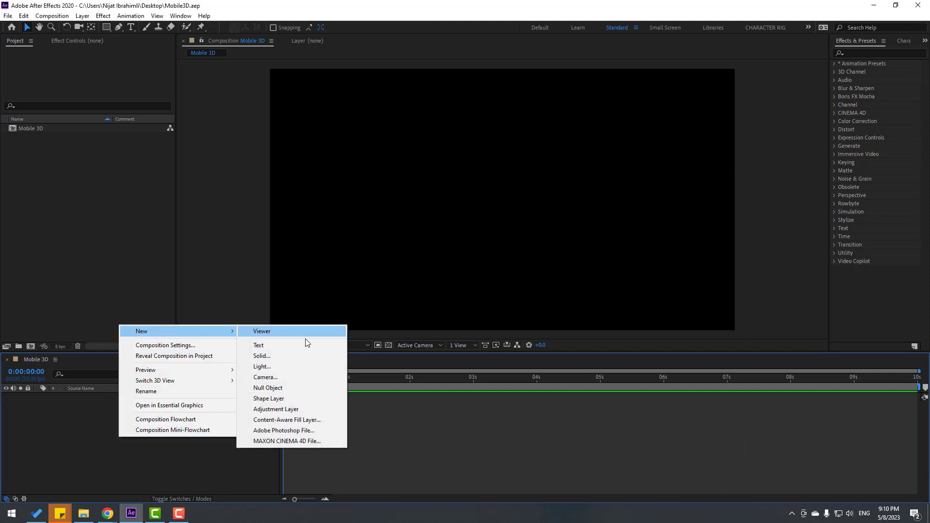
{"action": "left_click", "coordinate": [286, 355]}
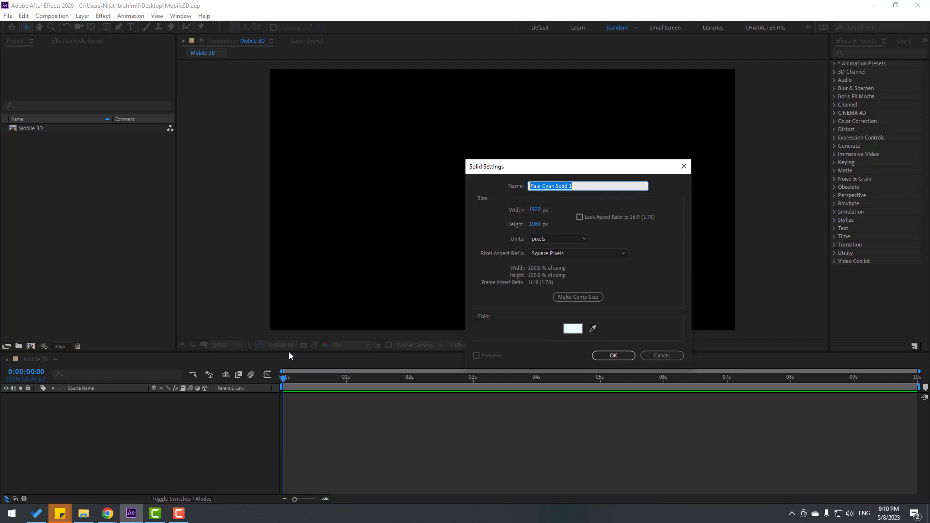
{"action": "left_click", "coordinate": [573, 329]}
{"action": "left_click", "coordinate": [506, 460]}
{"action": "left_click", "coordinate": [592, 349]}
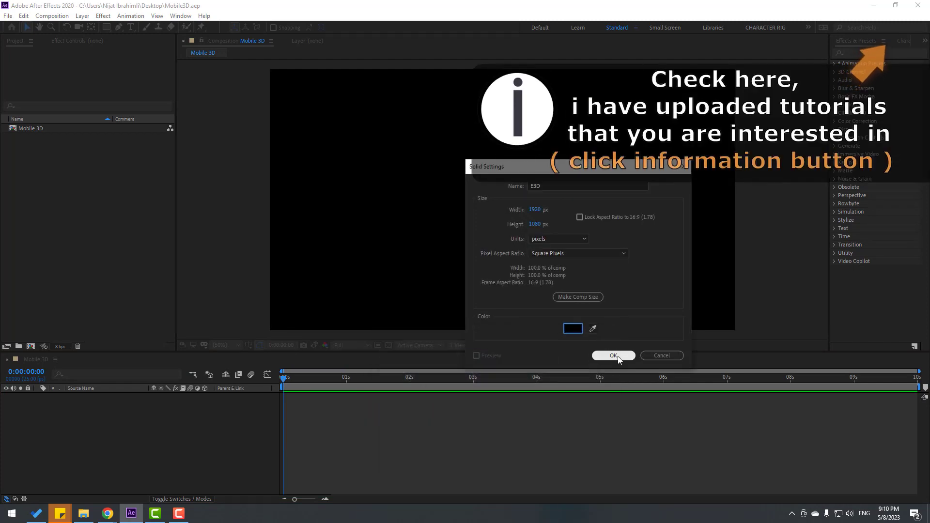
{"action": "left_click", "coordinate": [614, 355]}
Apply the Video Copilot Element effect to the E3D solid and open its Scene Setup
{"action": "left_click", "coordinate": [103, 18]}
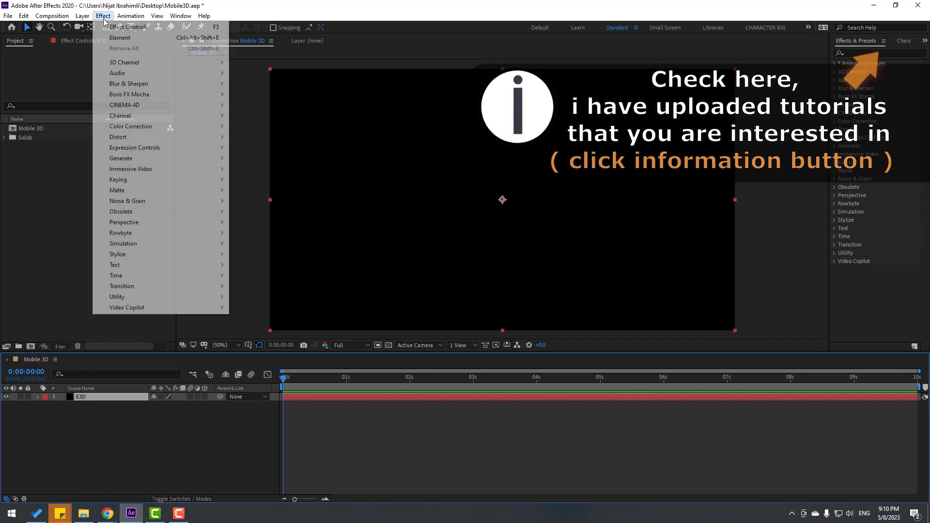
{"action": "mouse_move", "coordinate": [213, 307]}
{"action": "left_click", "coordinate": [253, 309]}
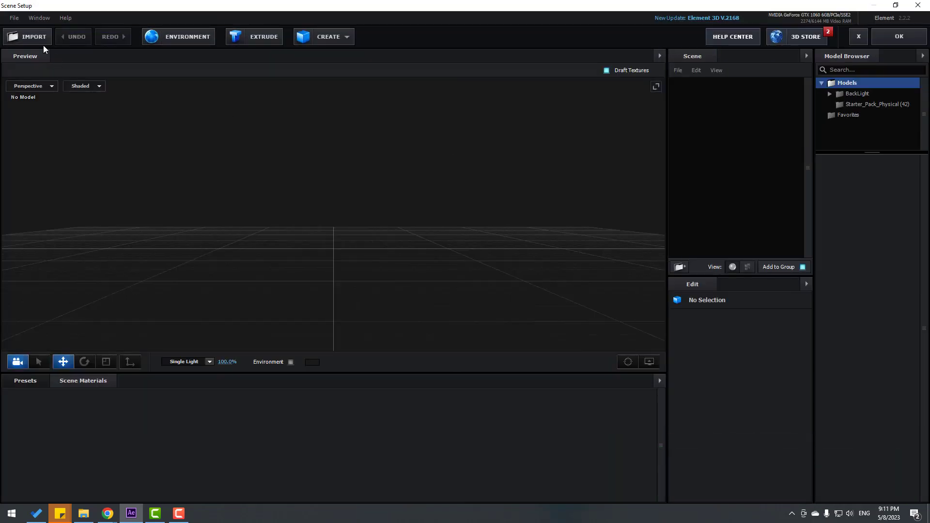
Import the a30 3D object from the Mobile 3D folder, accepting the offered import preferences
{"action": "left_click", "coordinate": [35, 36]}
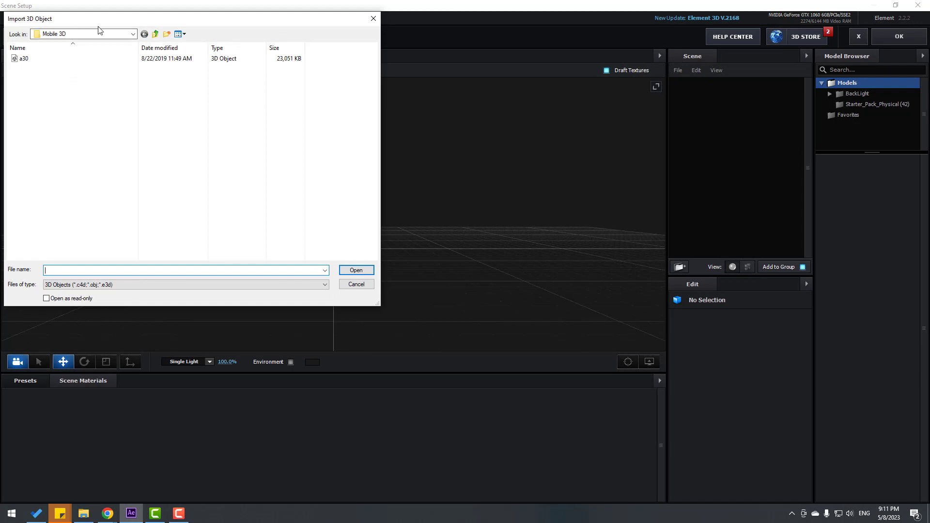
{"action": "left_click", "coordinate": [146, 63]}
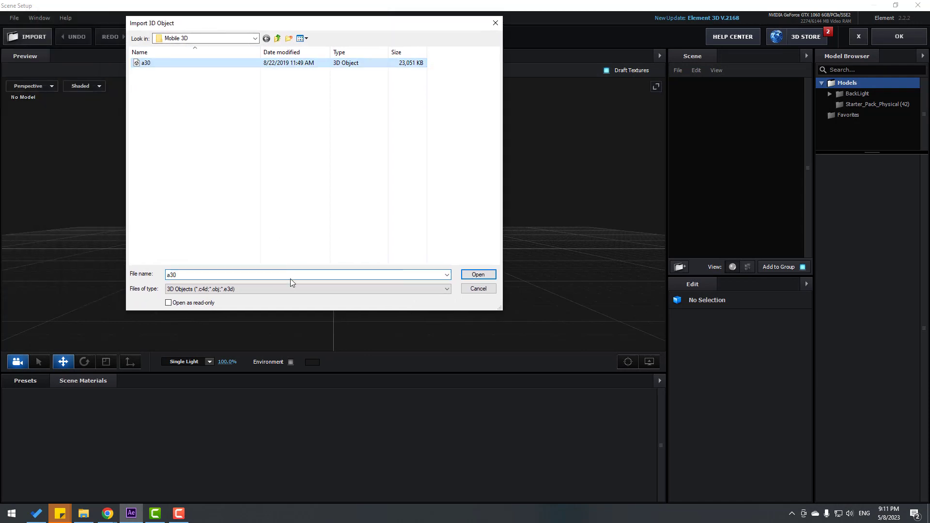
{"action": "left_click", "coordinate": [470, 274]}
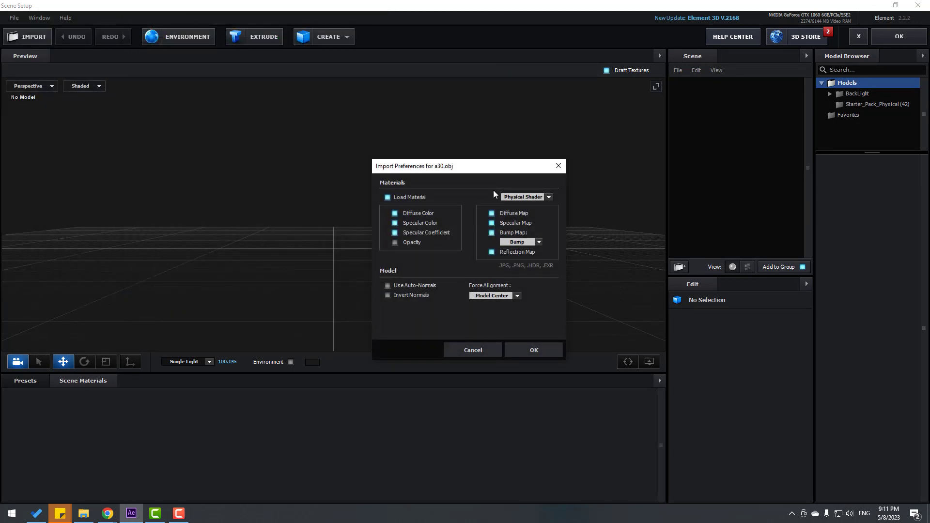
{"action": "left_click", "coordinate": [533, 349]}
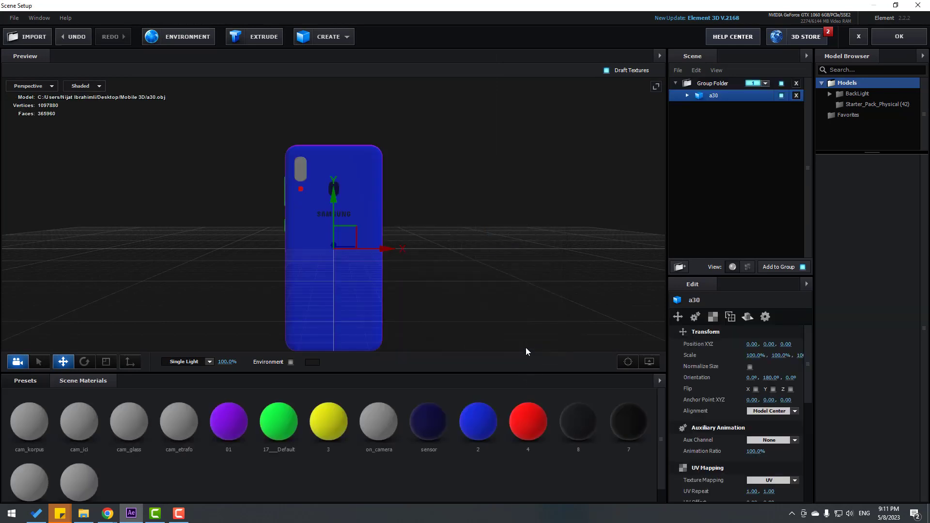
Apply the Black_Gloss material from the Physical presets to the phone's blue back cover and its fingerprint sensor
{"action": "left_click_drag", "start_coordinate": [310, 238], "coordinate": [454, 209]}
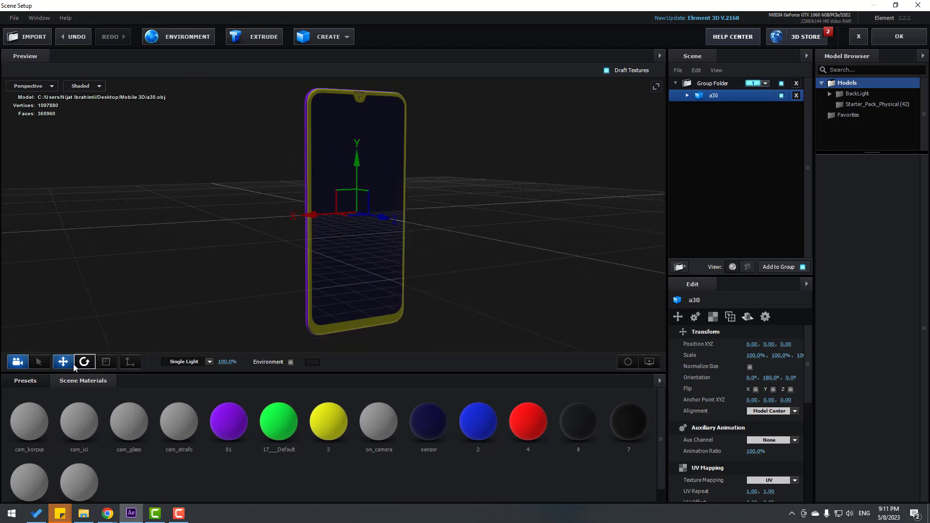
{"action": "left_click", "coordinate": [34, 380]}
{"action": "scroll", "coordinate": [43, 464], "scroll_direction": "down", "scroll_amount": 3}
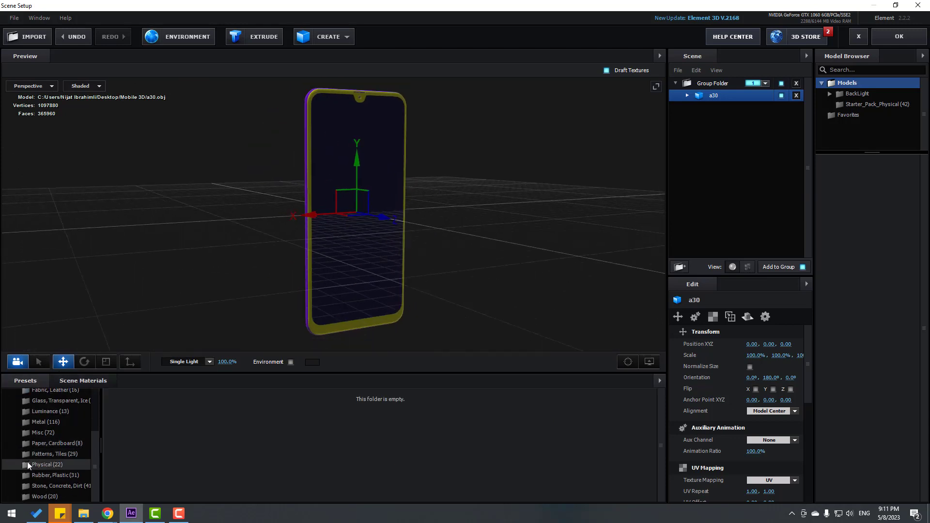
{"action": "left_click", "coordinate": [44, 465]}
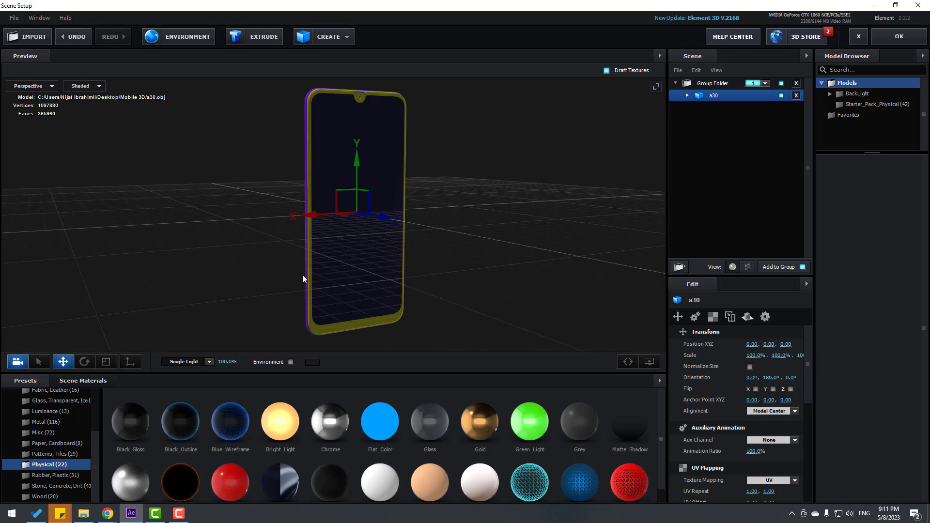
{"action": "left_click_drag", "start_coordinate": [303, 275], "coordinate": [208, 315]}
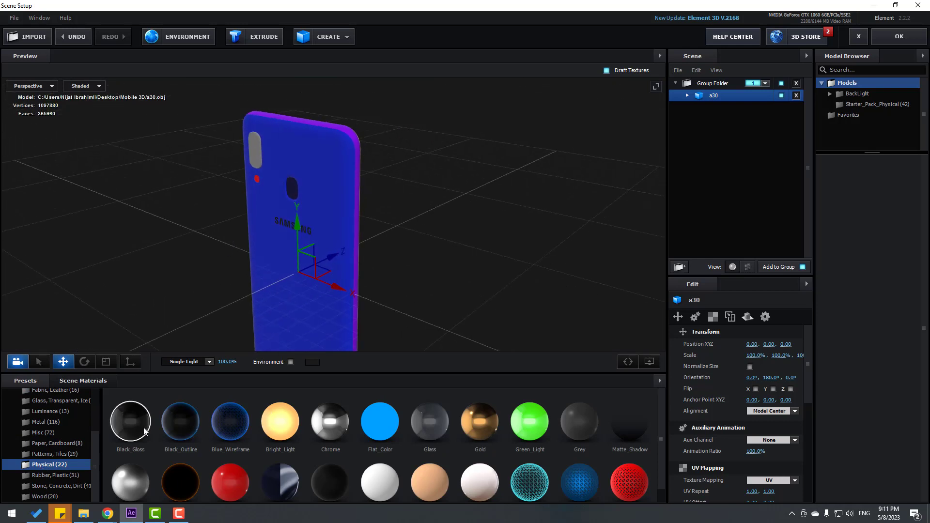
{"action": "left_click_drag", "start_coordinate": [275, 179], "coordinate": [286, 149]}
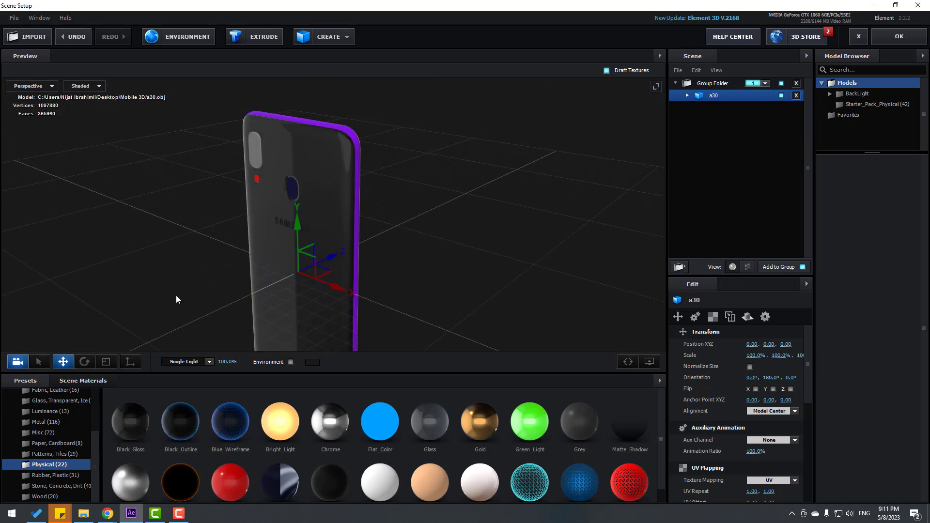
{"action": "left_click_drag", "start_coordinate": [176, 295], "coordinate": [225, 247]}
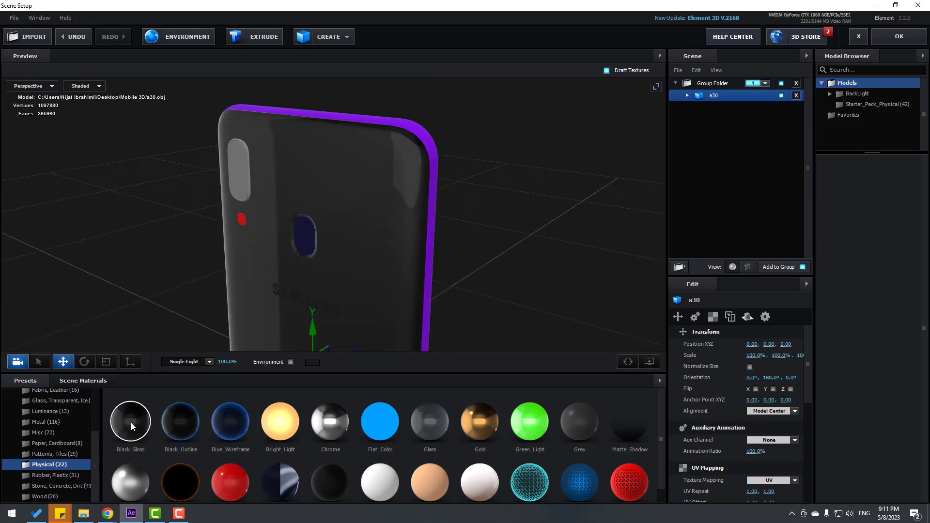
{"action": "left_click_drag", "start_coordinate": [132, 426], "coordinate": [311, 228]}
Apply the Bright_Light material to the red camera flash on the phone's back
{"action": "scroll", "coordinate": [334, 263], "scroll_direction": "up", "scroll_amount": 4}
{"action": "left_click_drag", "start_coordinate": [220, 264], "coordinate": [237, 237]}
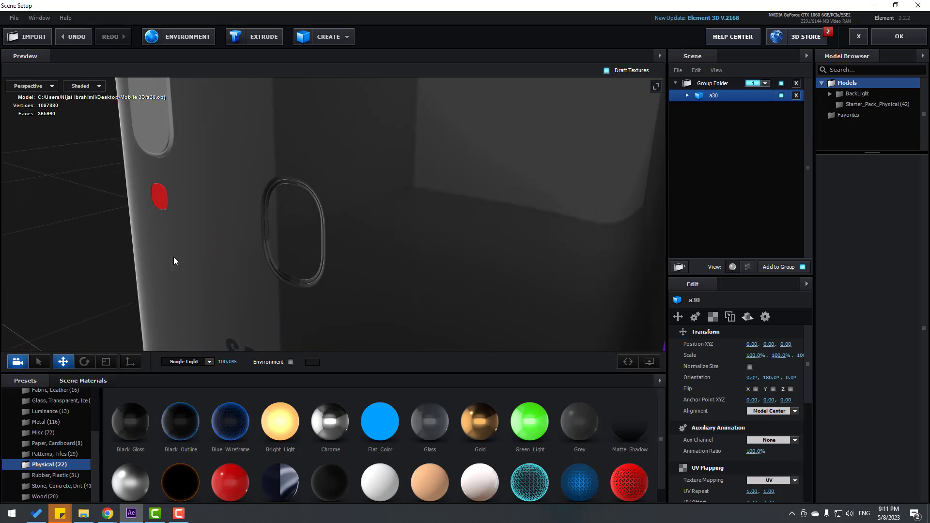
{"action": "left_click_drag", "start_coordinate": [175, 260], "coordinate": [317, 261]}
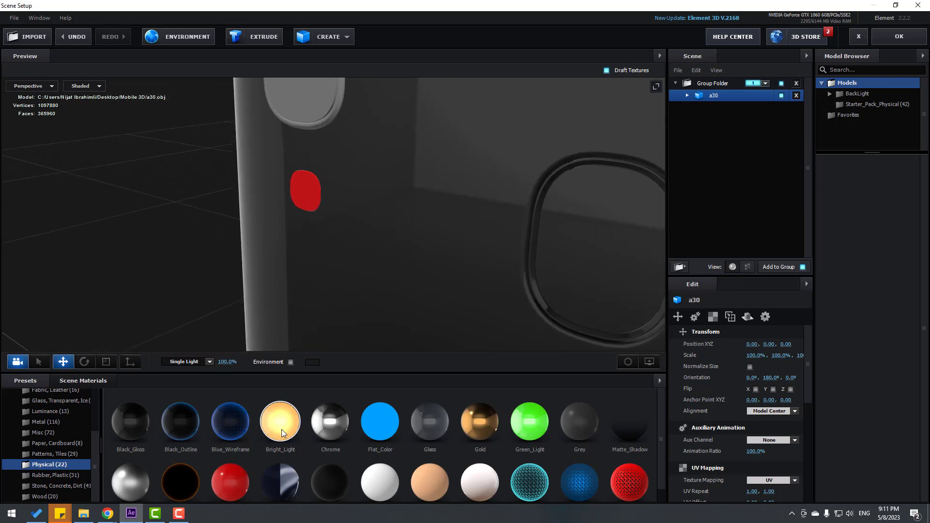
{"action": "left_click_drag", "start_coordinate": [281, 429], "coordinate": [310, 194]}
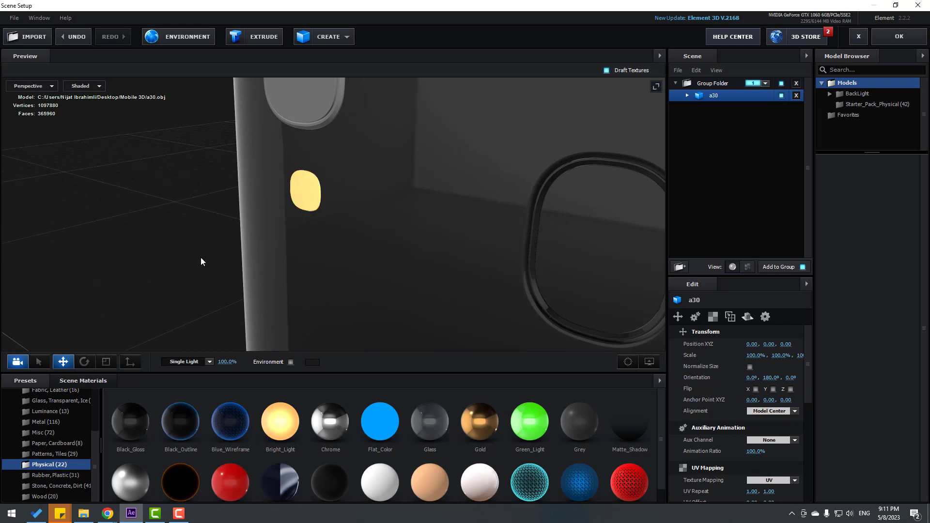
Apply the Chrome material to the SAMSUNG lettering on the phone's back
{"action": "scroll", "coordinate": [371, 232], "scroll_direction": "down", "scroll_amount": 6}
{"action": "left_click_drag", "start_coordinate": [416, 257], "coordinate": [398, 224]}
{"action": "scroll", "coordinate": [397, 223], "scroll_direction": "up", "scroll_amount": 5}
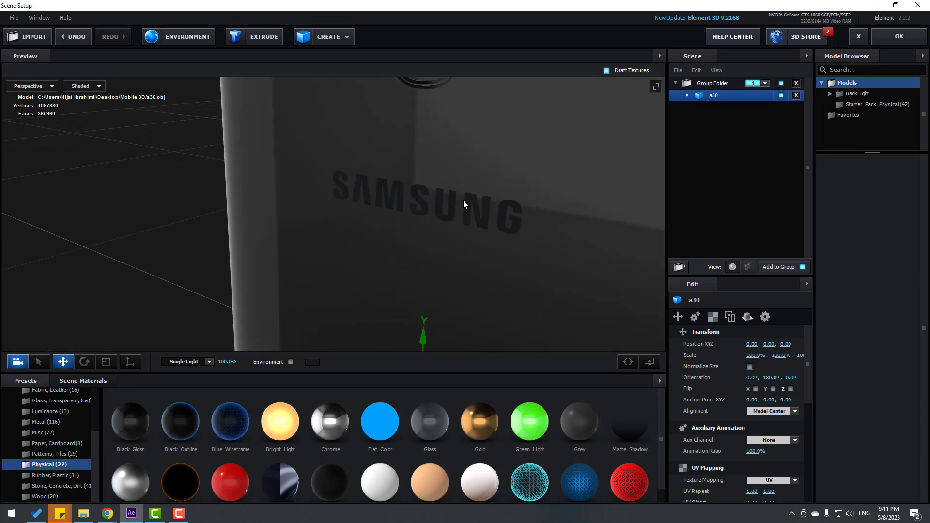
{"action": "left_click_drag", "start_coordinate": [463, 203], "coordinate": [351, 238]}
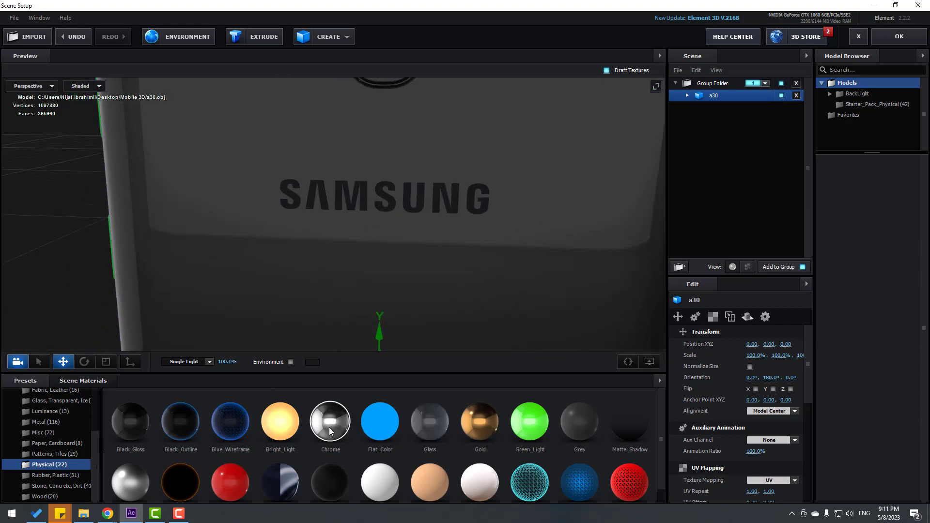
{"action": "left_click_drag", "start_coordinate": [329, 427], "coordinate": [366, 192]}
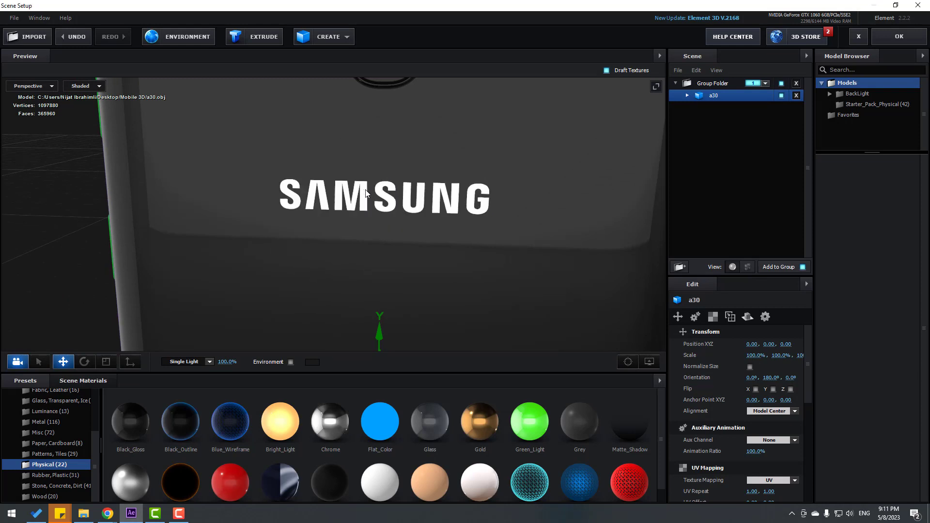
Apply the Black_Gloss material to the phone's yellow front bezel and purple side frame
{"action": "scroll", "coordinate": [377, 200], "scroll_direction": "down", "scroll_amount": 4}
{"action": "left_click_drag", "start_coordinate": [456, 270], "coordinate": [456, 231]}
{"action": "scroll", "coordinate": [450, 226], "scroll_direction": "down", "scroll_amount": 2}
{"action": "left_click_drag", "start_coordinate": [360, 142], "coordinate": [213, 369]}
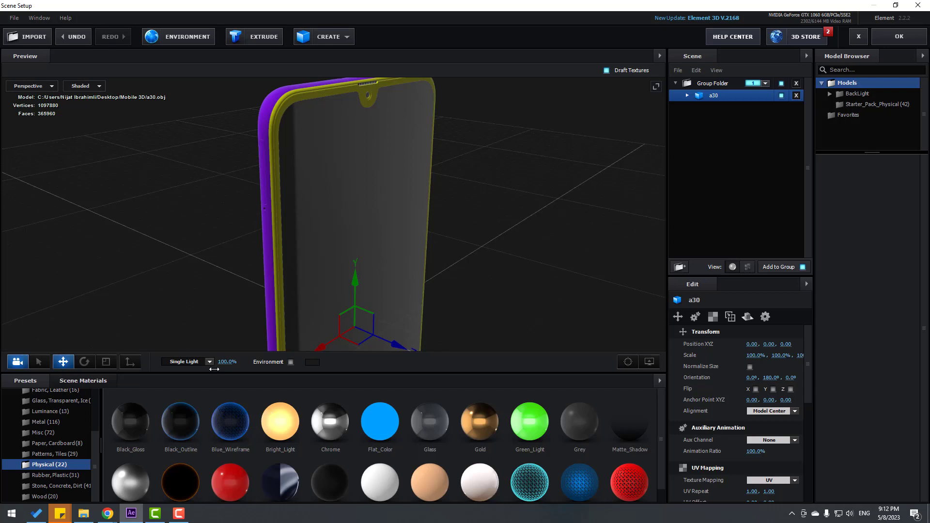
{"action": "left_click_drag", "start_coordinate": [124, 433], "coordinate": [282, 106]}
{"action": "left_click_drag", "start_coordinate": [269, 139], "coordinate": [124, 446]}
{"action": "left_click_drag", "start_coordinate": [236, 367], "coordinate": [446, 130]}
Apply the Grey material to the green buttons on the side of the phone
{"action": "left_click_drag", "start_coordinate": [458, 181], "coordinate": [368, 261]}
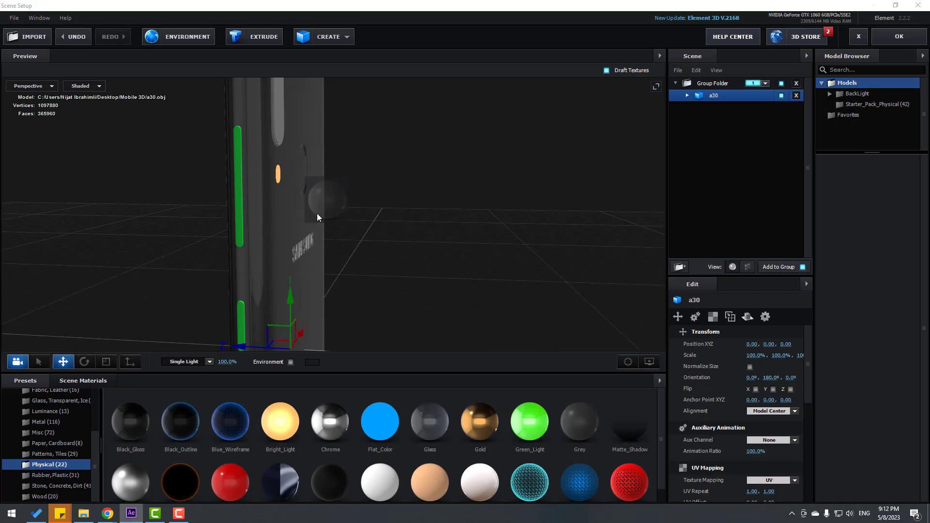
{"action": "left_click_drag", "start_coordinate": [241, 159], "coordinate": [617, 173]}
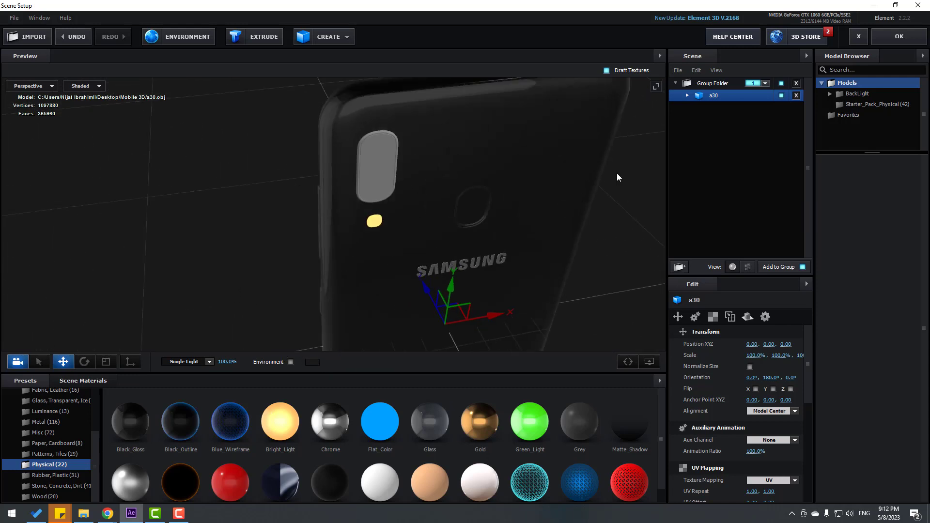
Expand the a30 model and hide its cam_korpus, cam_ici, cam_glass, cam_etrafo, on_camera and glass parts
{"action": "left_click", "coordinate": [686, 96]}
{"action": "scroll", "coordinate": [490, 143], "scroll_direction": "down", "scroll_amount": 2}
{"action": "left_click_drag", "start_coordinate": [490, 143], "coordinate": [682, 143]}
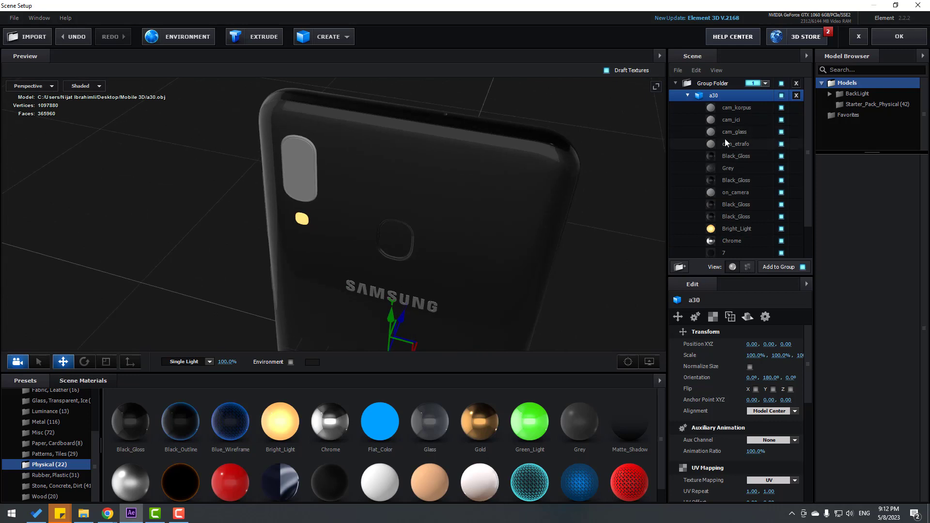
{"action": "left_click", "coordinate": [745, 110]}
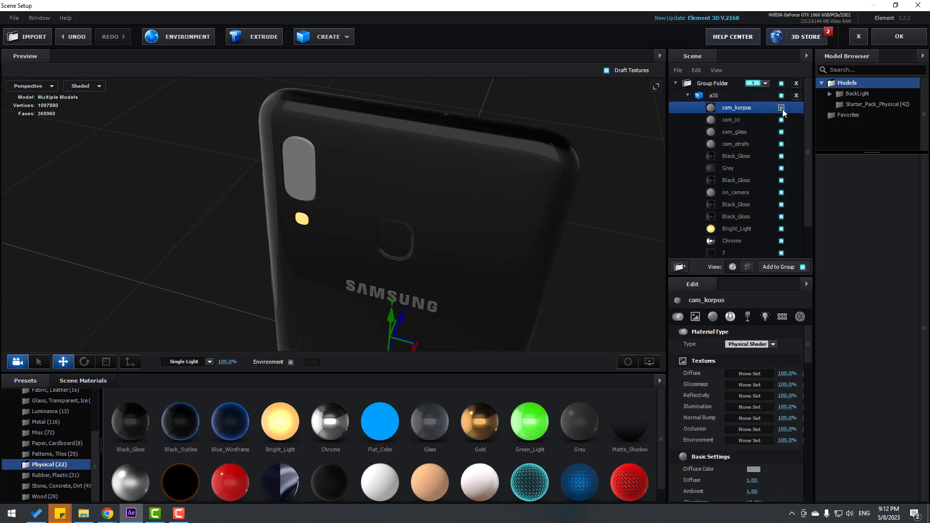
{"action": "left_click", "coordinate": [782, 120]}
{"action": "scroll", "coordinate": [777, 222], "scroll_direction": "down", "scroll_amount": 2}
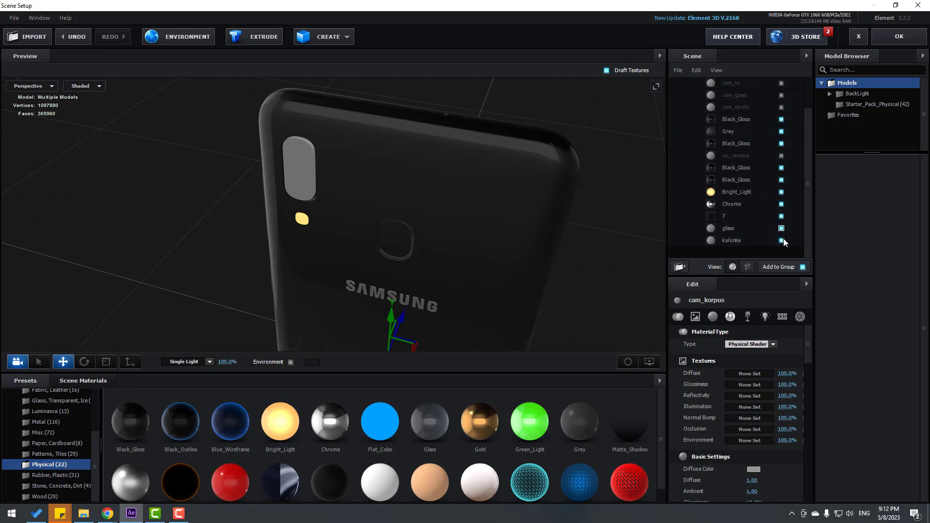
{"action": "left_click", "coordinate": [781, 228]}
{"action": "left_click", "coordinate": [782, 240]}
Apply the Chrome material to the kalonka part, the speaker grille above the front camera
{"action": "scroll", "coordinate": [394, 158], "scroll_direction": "up", "scroll_amount": 4}
{"action": "left_click_drag", "start_coordinate": [394, 158], "coordinate": [379, 210]}
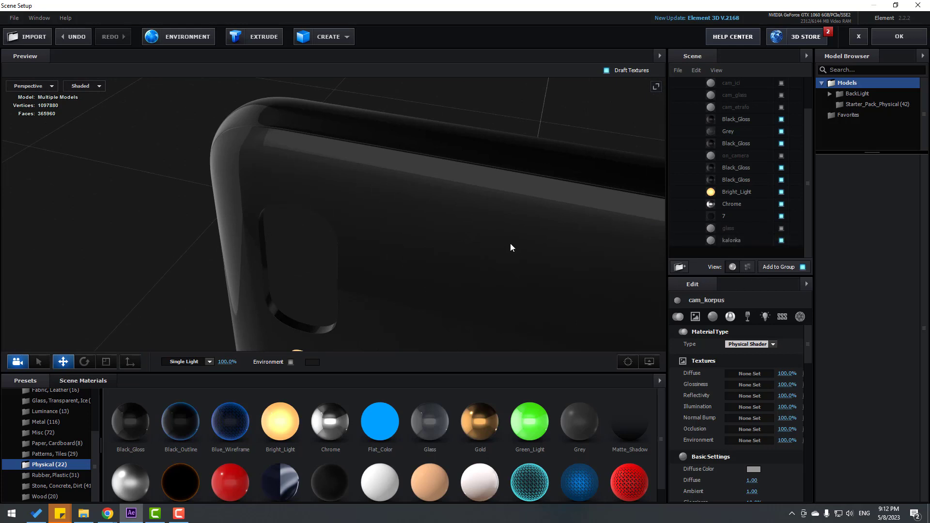
{"action": "left_click_drag", "start_coordinate": [510, 243], "coordinate": [422, 256]}
{"action": "left_click", "coordinate": [739, 241]}
{"action": "left_click_drag", "start_coordinate": [478, 207], "coordinate": [420, 243]}
{"action": "scroll", "coordinate": [390, 237], "scroll_direction": "up", "scroll_amount": 3}
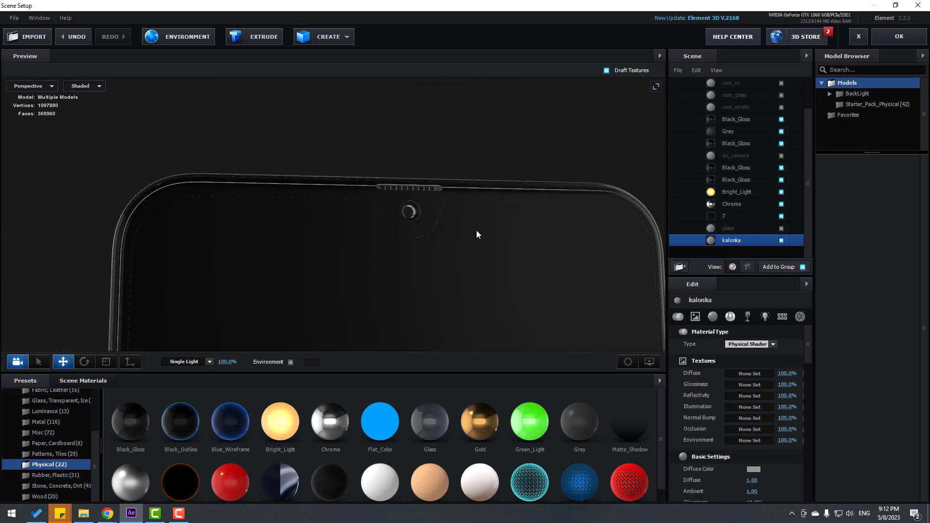
{"action": "left_click_drag", "start_coordinate": [477, 235], "coordinate": [391, 206]}
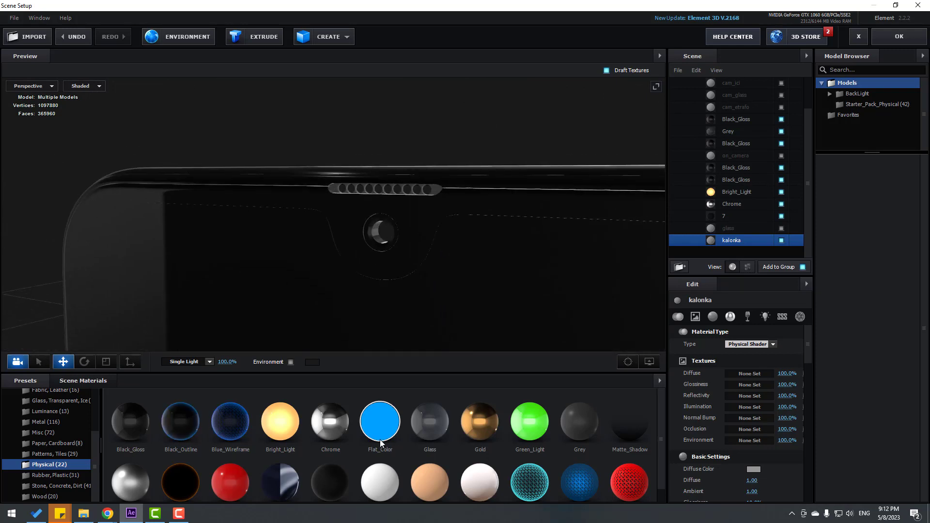
{"action": "left_click_drag", "start_coordinate": [435, 173], "coordinate": [435, 189]}
Show the glass part again and apply the Glass material to it on the rear camera cover
{"action": "scroll", "coordinate": [499, 237], "scroll_direction": "down", "scroll_amount": 3}
{"action": "left_click_drag", "start_coordinate": [515, 240], "coordinate": [732, 264]}
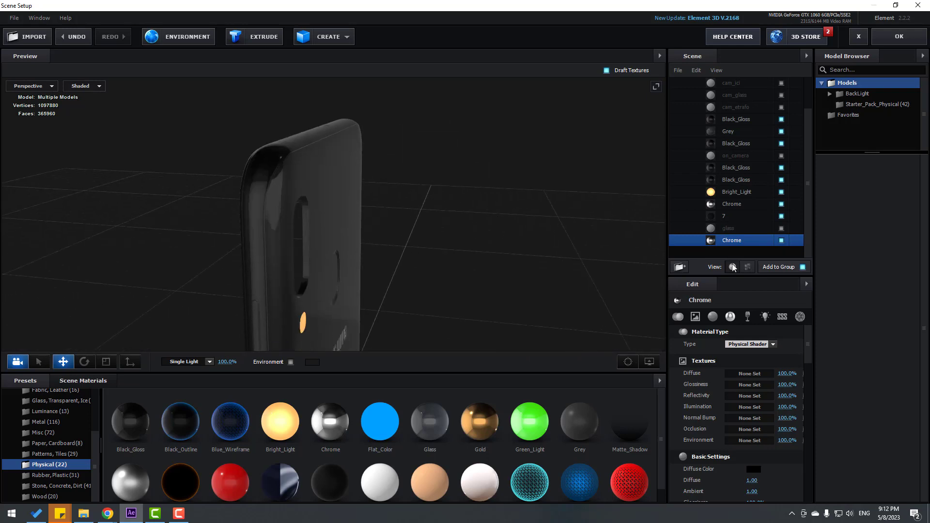
{"action": "left_click", "coordinate": [781, 229]}
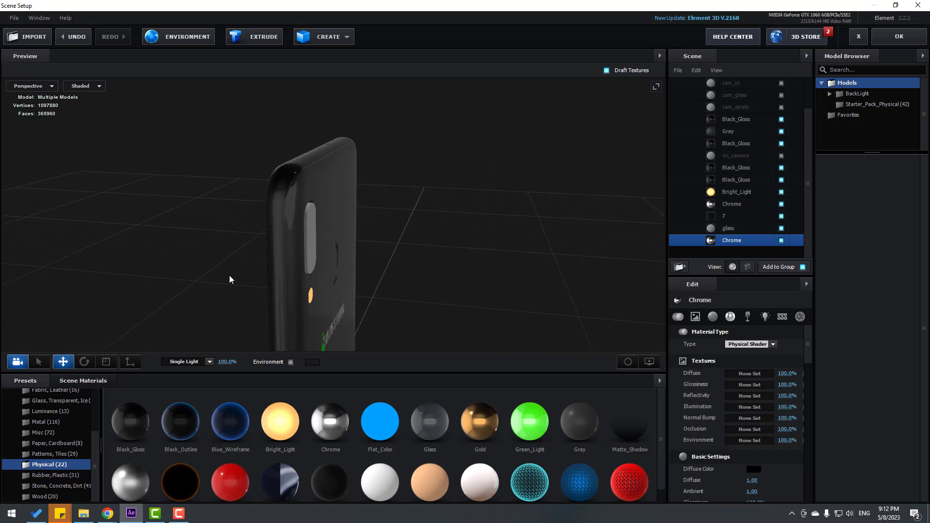
{"action": "left_click_drag", "start_coordinate": [230, 276], "coordinate": [349, 222]}
{"action": "scroll", "coordinate": [355, 197], "scroll_direction": "up", "scroll_amount": 3}
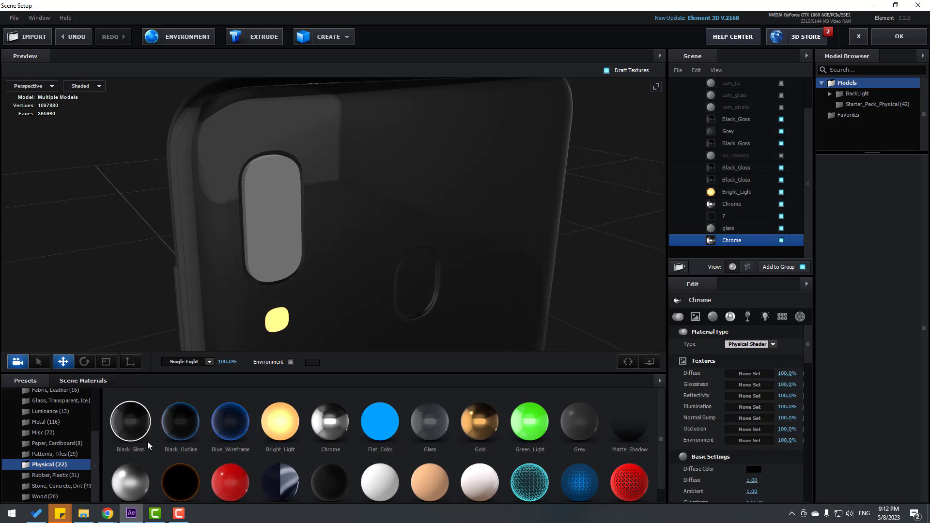
{"action": "left_click_drag", "start_coordinate": [426, 422], "coordinate": [278, 187]}
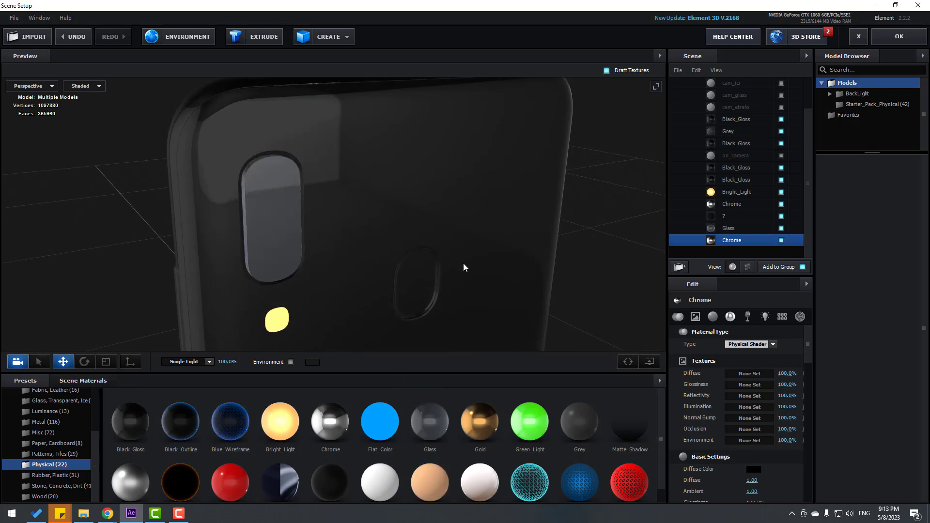
Lower the Force Opacity of the Glass material on the rear camera cover to 51%
{"action": "left_click", "coordinate": [728, 230]}
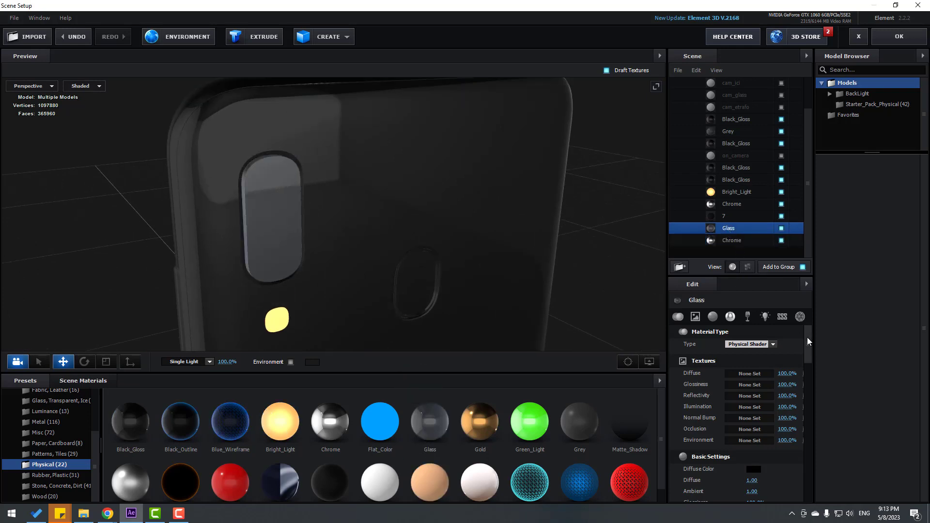
{"action": "left_click_drag", "start_coordinate": [807, 337], "coordinate": [804, 451]}
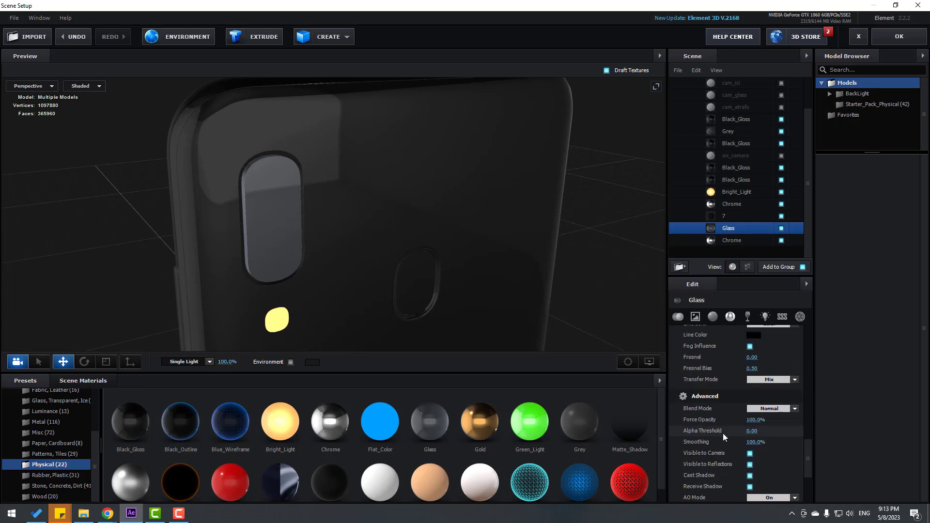
{"action": "left_click_drag", "start_coordinate": [739, 422], "coordinate": [731, 420]}
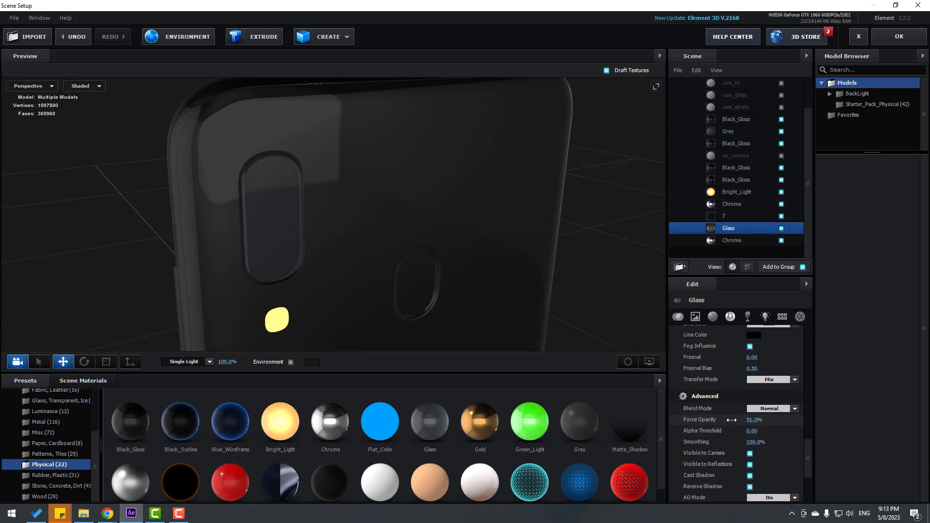
Show the cam_korpus part and apply the Chrome material to this rear camera frame
{"action": "scroll", "coordinate": [743, 208], "scroll_direction": "up", "scroll_amount": 3}
{"action": "left_click", "coordinate": [780, 108]}
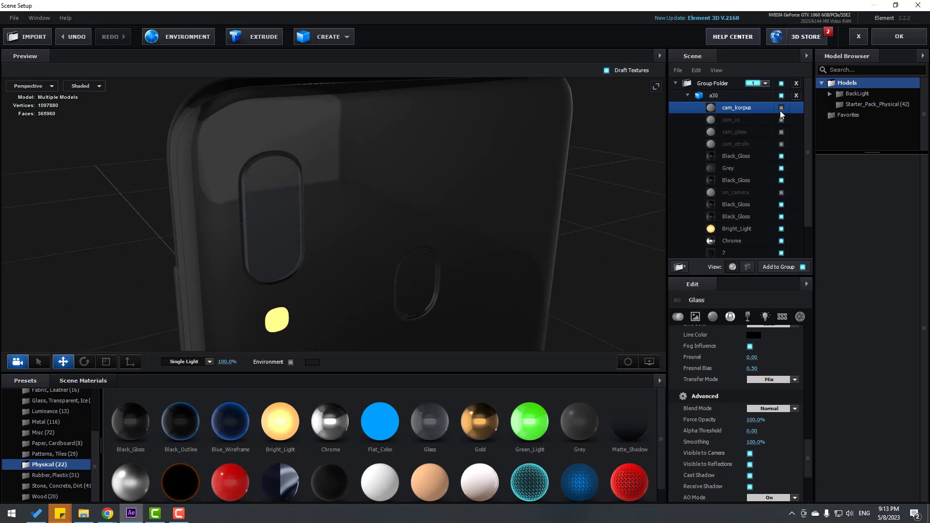
{"action": "left_click_drag", "start_coordinate": [342, 420], "coordinate": [722, 108]}
{"action": "scroll", "coordinate": [376, 191], "scroll_direction": "up", "scroll_amount": 3}
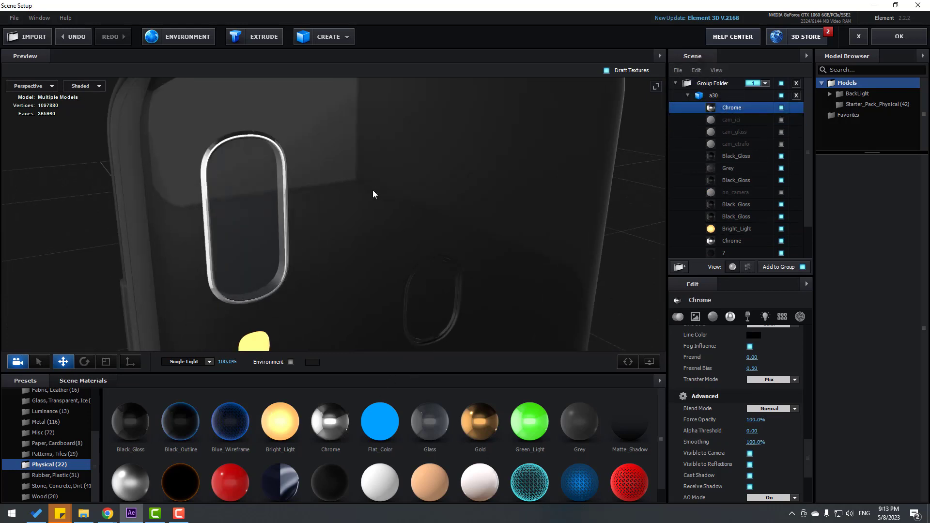
Show the cam_ici part inside the rear camera, try Glass on it, and replace that with the Black_Gloss material
{"action": "left_click", "coordinate": [741, 119]}
{"action": "left_click", "coordinate": [781, 120]}
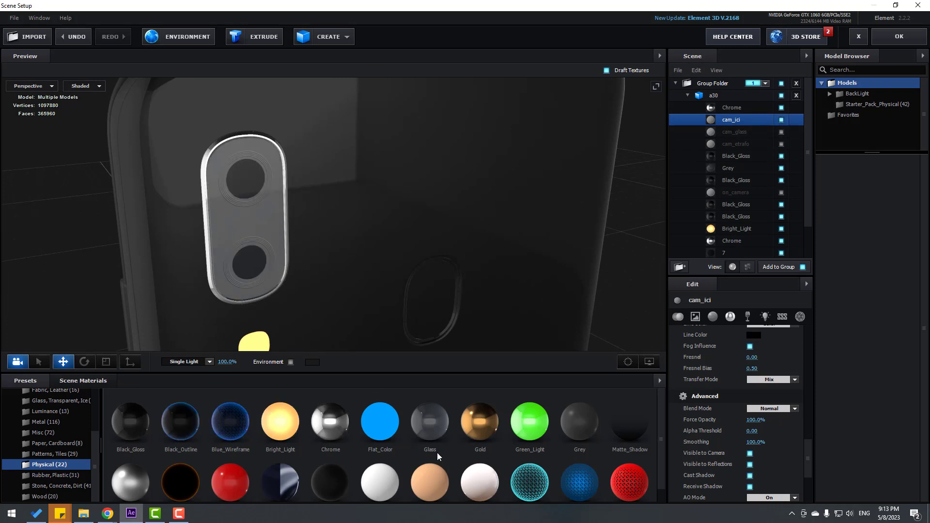
{"action": "left_click_drag", "start_coordinate": [428, 443], "coordinate": [729, 123]}
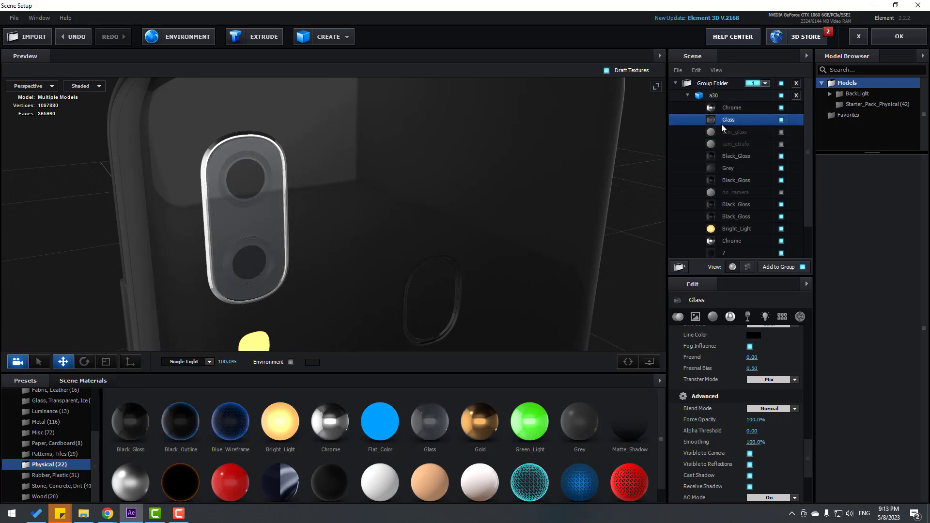
{"action": "left_click_drag", "start_coordinate": [137, 435], "coordinate": [739, 119]}
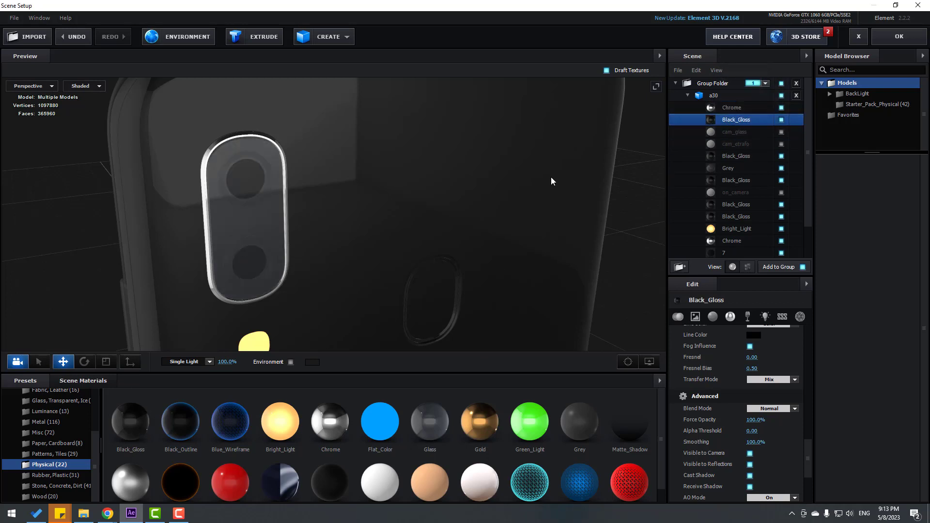
{"action": "left_click_drag", "start_coordinate": [208, 235], "coordinate": [272, 240]}
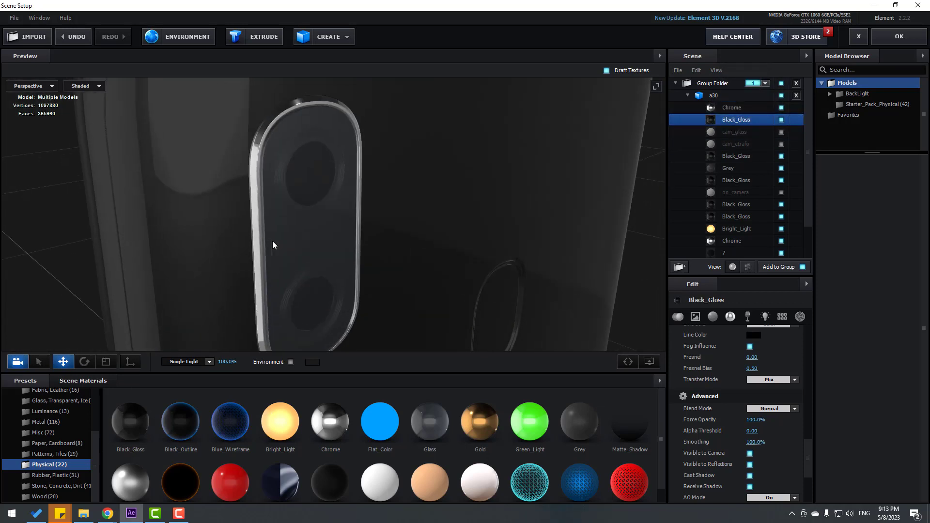
Show the cam_glass part and apply the Glass material to the rear camera lenses
{"action": "left_click", "coordinate": [737, 132]}
{"action": "left_click", "coordinate": [781, 132]}
{"action": "scroll", "coordinate": [453, 230], "scroll_direction": "down", "scroll_amount": 1}
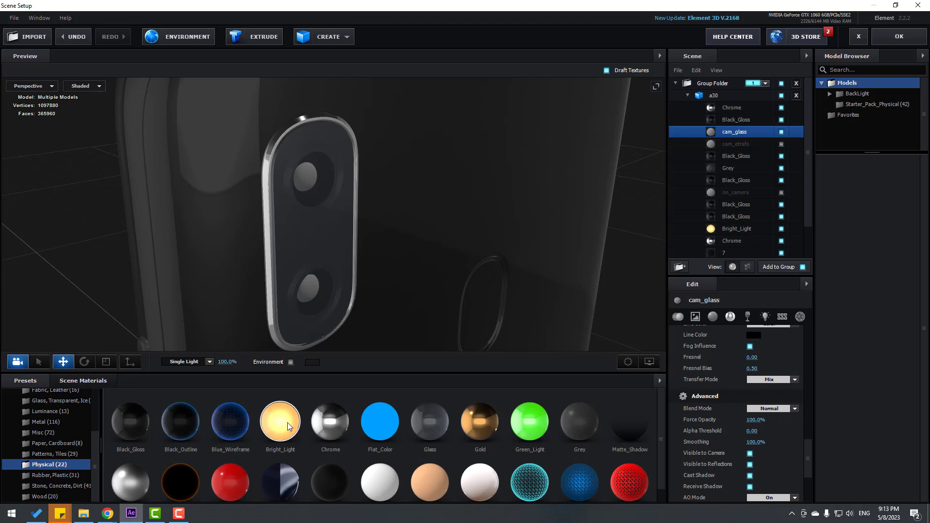
{"action": "left_click_drag", "start_coordinate": [429, 422], "coordinate": [736, 135]}
Replace the Chrome material on the rear camera frame with Black_Gloss
{"action": "left_click_drag", "start_coordinate": [414, 205], "coordinate": [323, 230]}
{"action": "scroll", "coordinate": [322, 230], "scroll_direction": "down", "scroll_amount": 4}
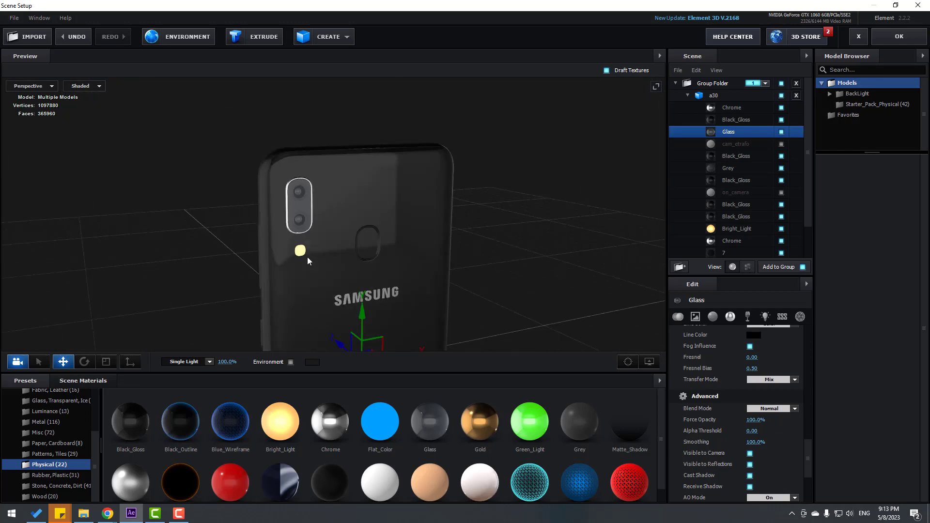
{"action": "scroll", "coordinate": [307, 257], "scroll_direction": "up", "scroll_amount": 5}
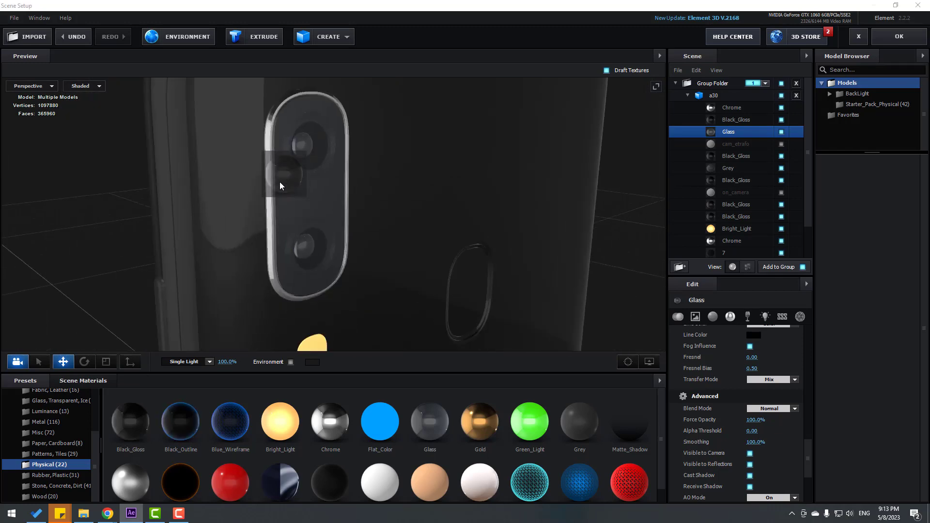
{"action": "left_click_drag", "start_coordinate": [270, 124], "coordinate": [267, 191]}
{"action": "scroll", "coordinate": [362, 211], "scroll_direction": "down", "scroll_amount": 3}
{"action": "mouse_move", "coordinate": [362, 211]}
{"action": "left_mouse_down"}
{"action": "mouse_move", "coordinate": [270, 195]}
{"action": "mouse_move", "coordinate": [359, 197]}
{"action": "left_mouse_up"}
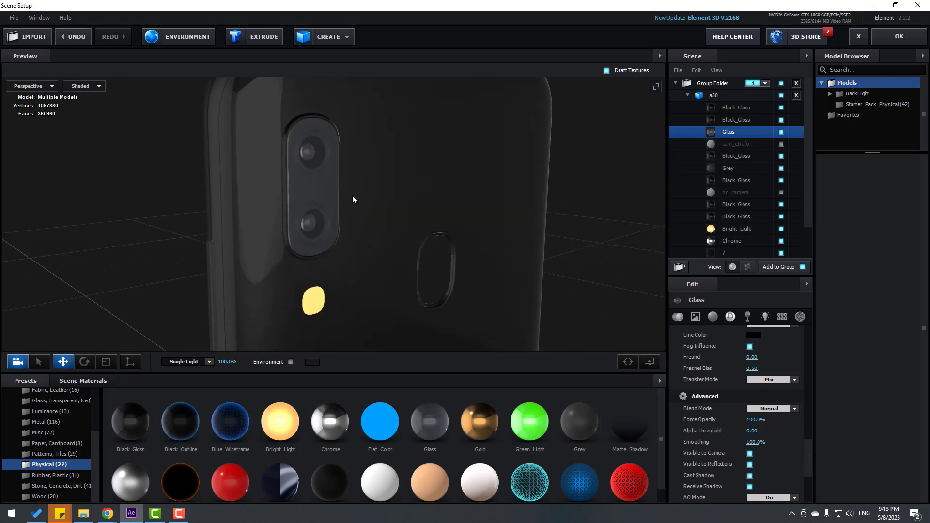
Show the cam_etrafo part and apply the Chrome material to the rings around the rear lenses
{"action": "left_click", "coordinate": [770, 145]}
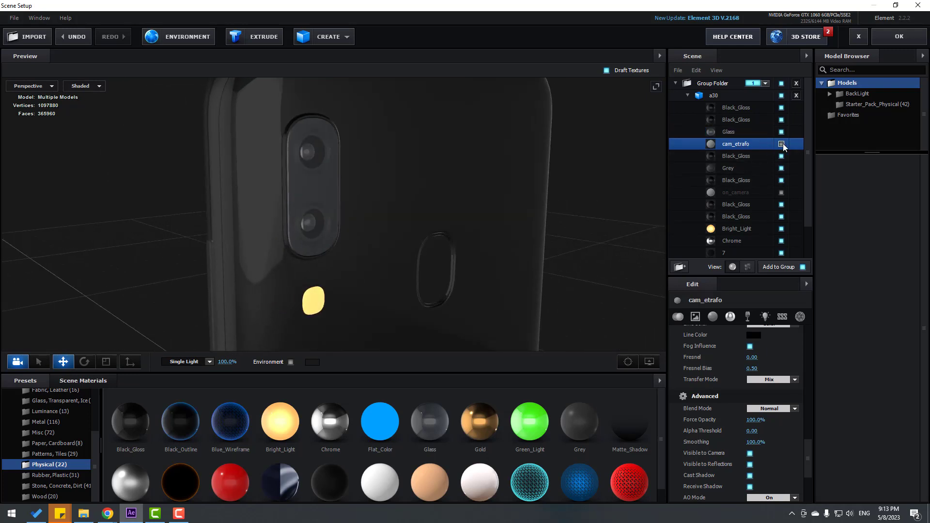
{"action": "left_click", "coordinate": [781, 144]}
{"action": "scroll", "coordinate": [381, 144], "scroll_direction": "up", "scroll_amount": 5}
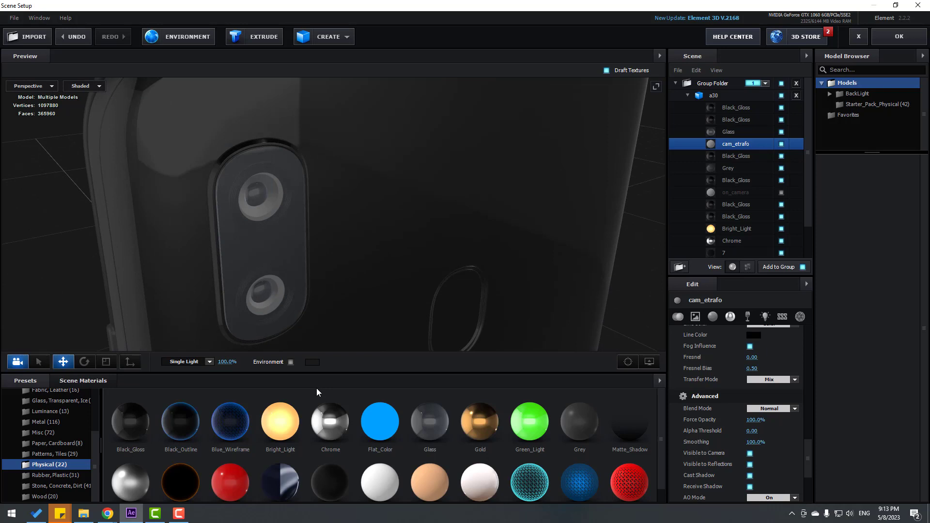
{"action": "left_click_drag", "start_coordinate": [330, 421], "coordinate": [738, 144]}
{"action": "scroll", "coordinate": [333, 255], "scroll_direction": "down", "scroll_amount": 3}
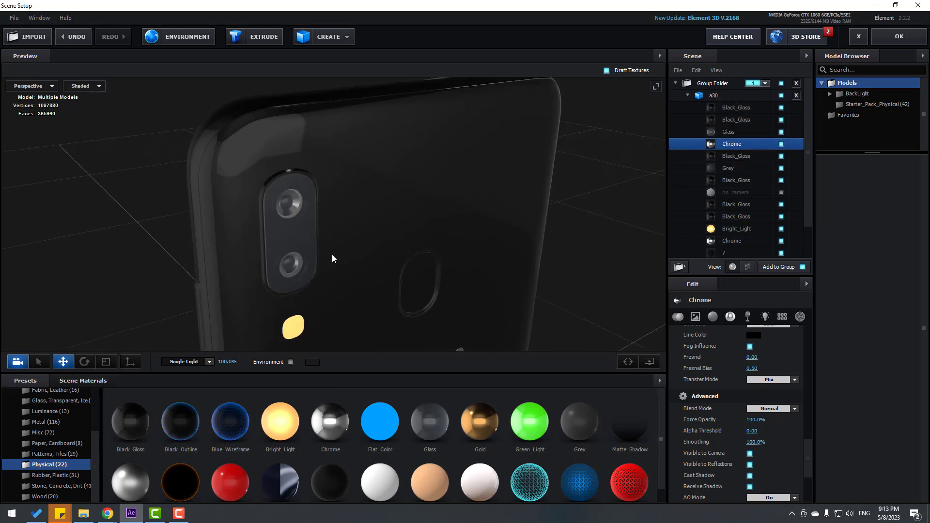
Replace the Chrome material on the rings around the rear lenses with Black_Gloss
{"action": "left_click_drag", "start_coordinate": [332, 254], "coordinate": [302, 250]}
{"action": "left_click_drag", "start_coordinate": [465, 327], "coordinate": [736, 147]}
{"action": "scroll", "coordinate": [255, 202], "scroll_direction": "down", "scroll_amount": 2}
{"action": "left_click_drag", "start_coordinate": [254, 201], "coordinate": [283, 207]}
{"action": "scroll", "coordinate": [283, 208], "scroll_direction": "down", "scroll_amount": 5}
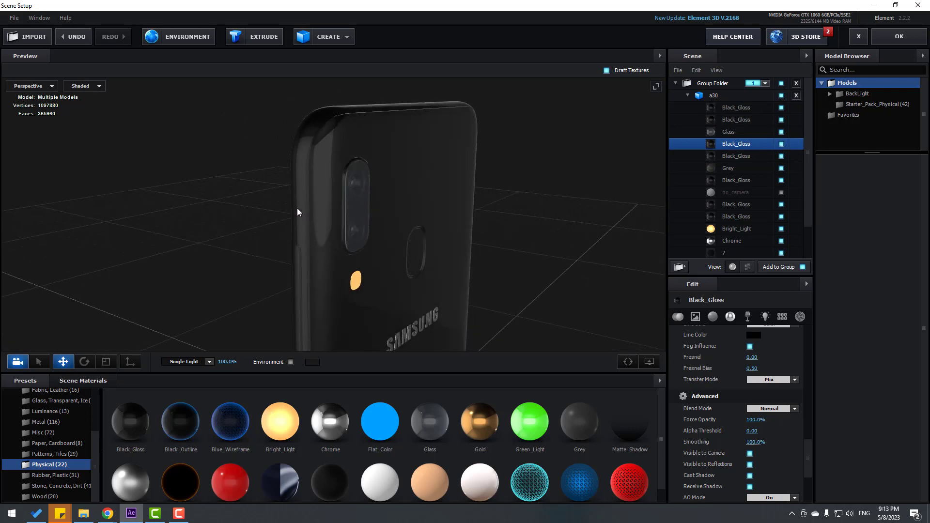
Show the on_camera part and apply the Glass material to the front camera lens
{"action": "left_click_drag", "start_coordinate": [421, 183], "coordinate": [541, 183]}
{"action": "scroll", "coordinate": [736, 198], "scroll_direction": "down", "scroll_amount": 3}
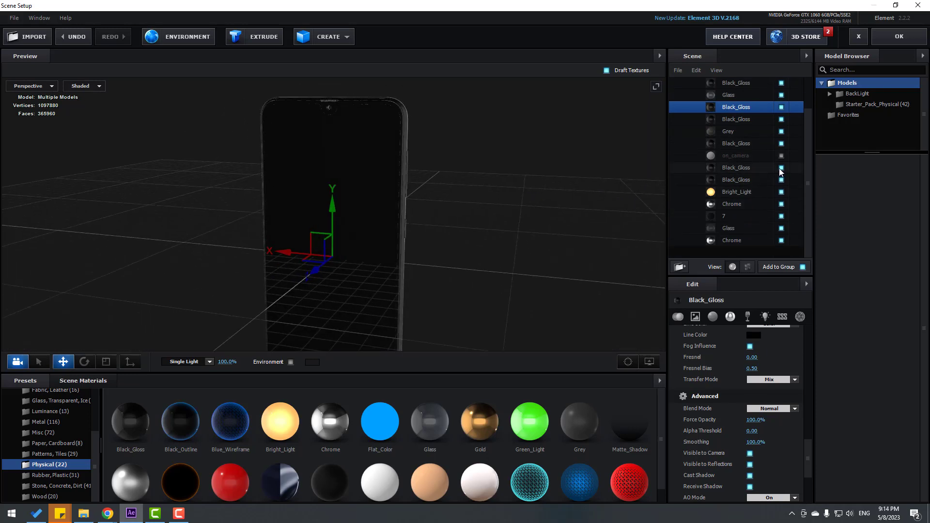
{"action": "scroll", "coordinate": [342, 118], "scroll_direction": "up", "scroll_amount": 10}
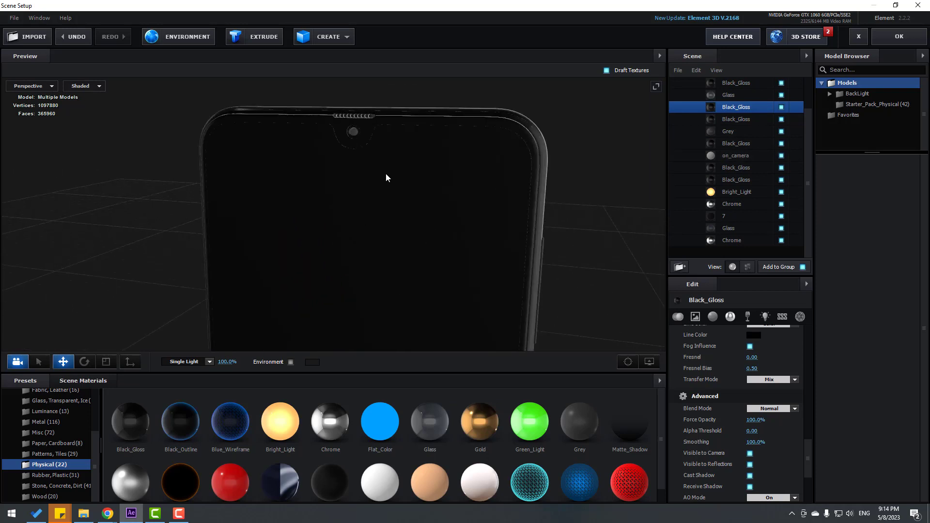
{"action": "scroll", "coordinate": [379, 212], "scroll_direction": "up", "scroll_amount": 3}
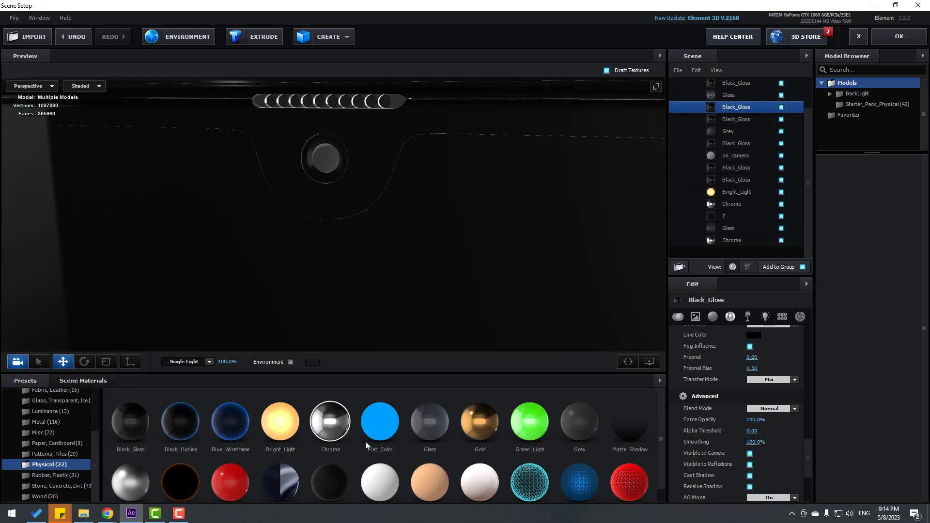
{"action": "left_click_drag", "start_coordinate": [395, 345], "coordinate": [330, 163]}
{"action": "scroll", "coordinate": [359, 208], "scroll_direction": "down", "scroll_amount": 4}
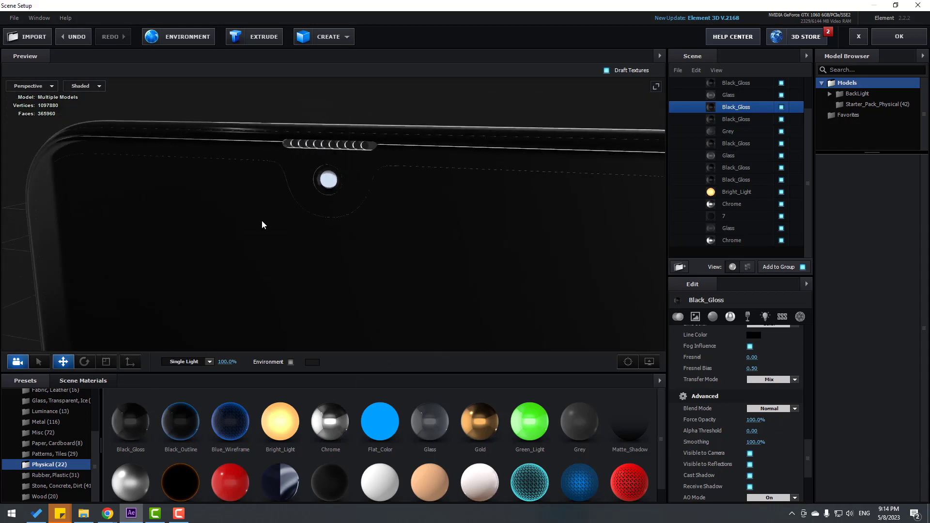
Undo the Glass material on the front camera lens and apply Black_Gloss to it instead
{"action": "key", "text": "ctrl+z"}
{"action": "scroll", "coordinate": [247, 230], "scroll_direction": "down", "scroll_amount": 5}
{"action": "scroll", "coordinate": [335, 208], "scroll_direction": "down", "scroll_amount": 3}
{"action": "left_click_drag", "start_coordinate": [317, 178], "coordinate": [408, 159]}
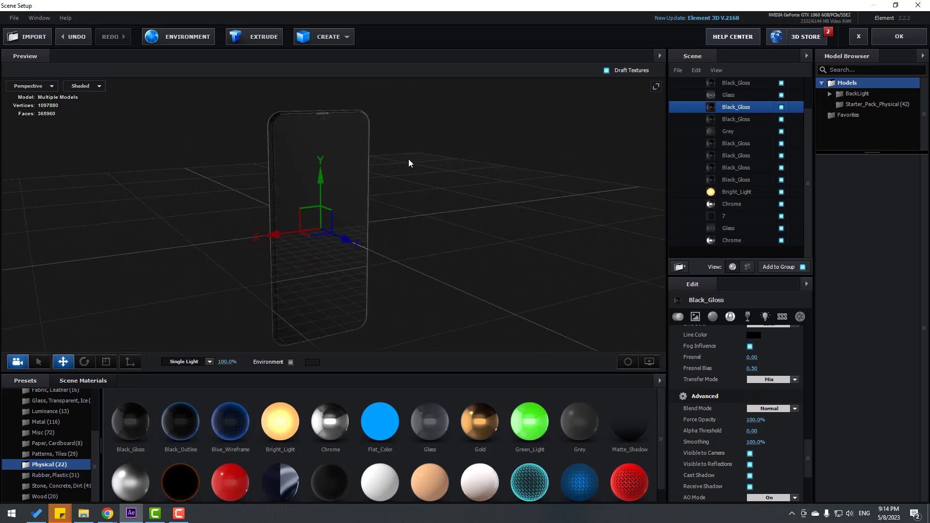
Collapse and duplicate the a30 model, and rename the second a30 entry in the group as Phone
{"action": "scroll", "coordinate": [771, 188], "scroll_direction": "up", "scroll_amount": 2}
{"action": "left_click", "coordinate": [688, 95]}
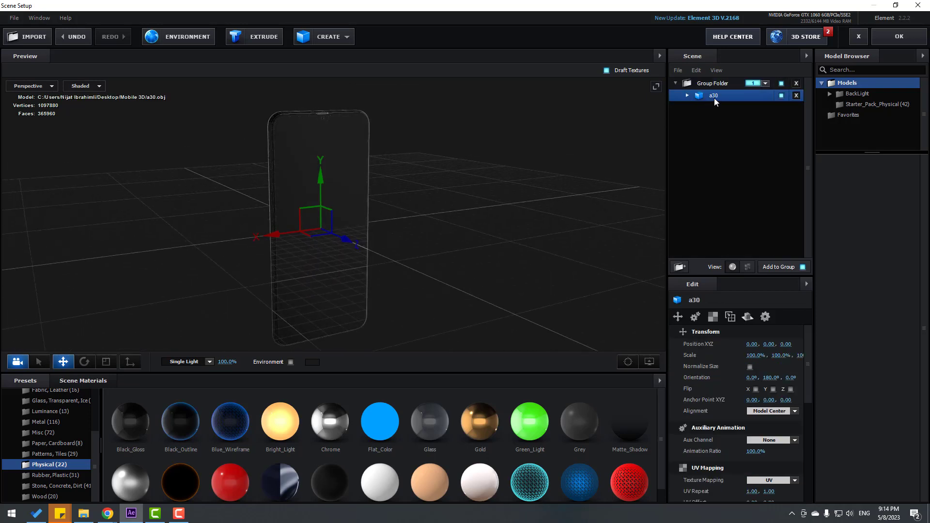
{"action": "key", "text": "ctrl+d"}
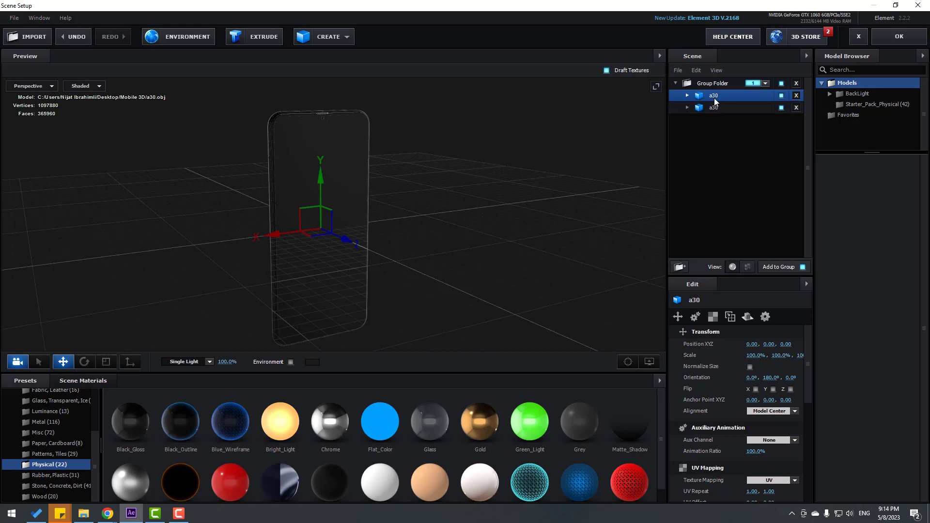
{"action": "double_click", "coordinate": [714, 108]}
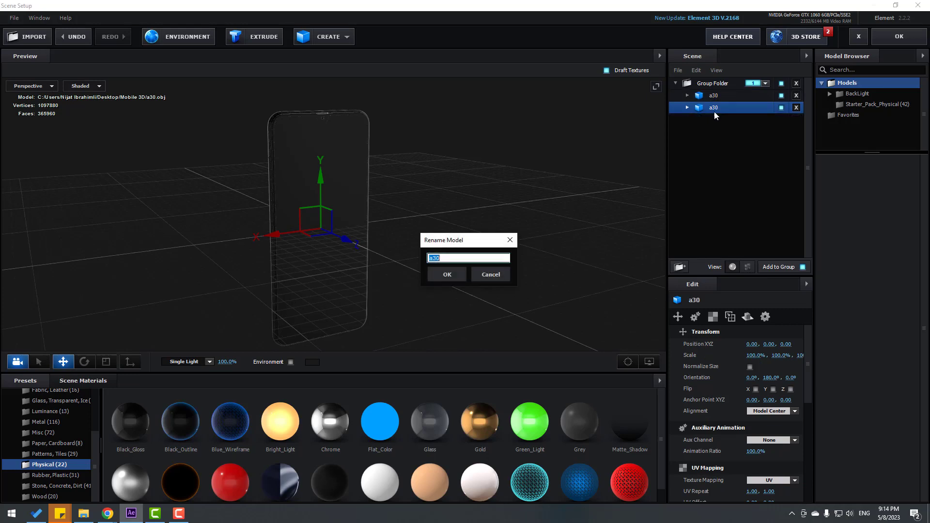
{"action": "type", "text": "Phone"}
{"action": "key", "text": "Return"}
Rename the remaining a30 model in the group as Display
{"action": "double_click", "coordinate": [714, 97]}
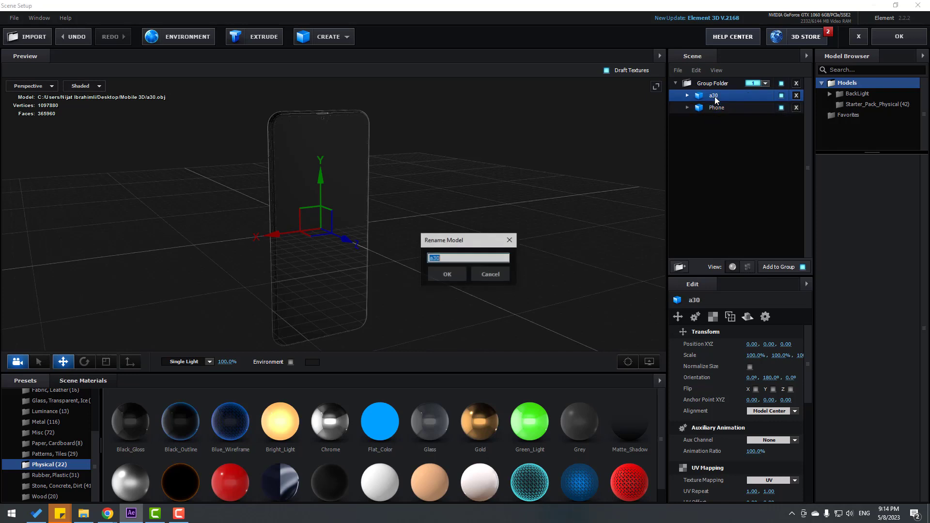
{"action": "type", "text": "Display"}
{"action": "key", "text": "Return"}
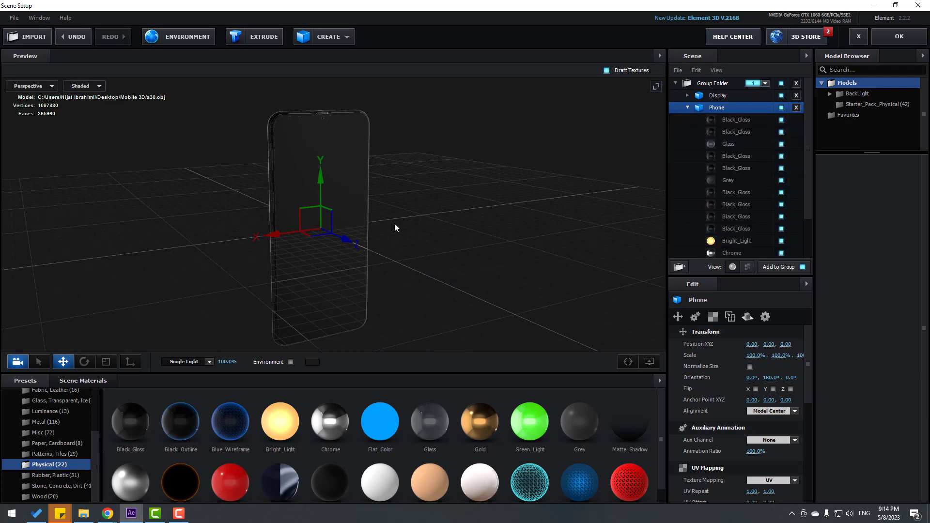
Apply the Paint_Red material to the screen part of the Phone model to identify it among the model's materials
{"action": "scroll", "coordinate": [395, 223], "scroll_direction": "down", "scroll_amount": 1}
{"action": "scroll", "coordinate": [400, 175], "scroll_direction": "up", "scroll_amount": 4}
{"action": "left_click_drag", "start_coordinate": [413, 150], "coordinate": [507, 247]}
{"action": "scroll", "coordinate": [761, 238], "scroll_direction": "down", "scroll_amount": 3}
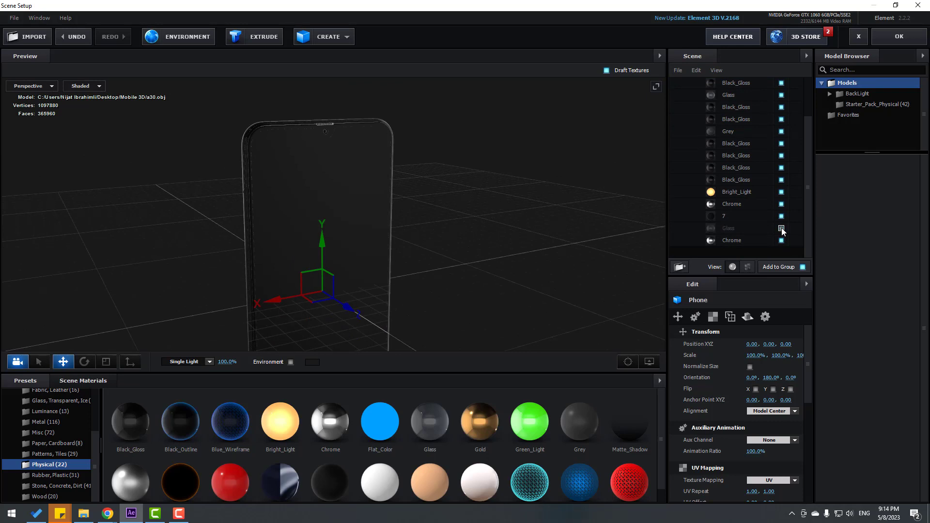
{"action": "scroll", "coordinate": [429, 436], "scroll_direction": "down", "scroll_amount": 1}
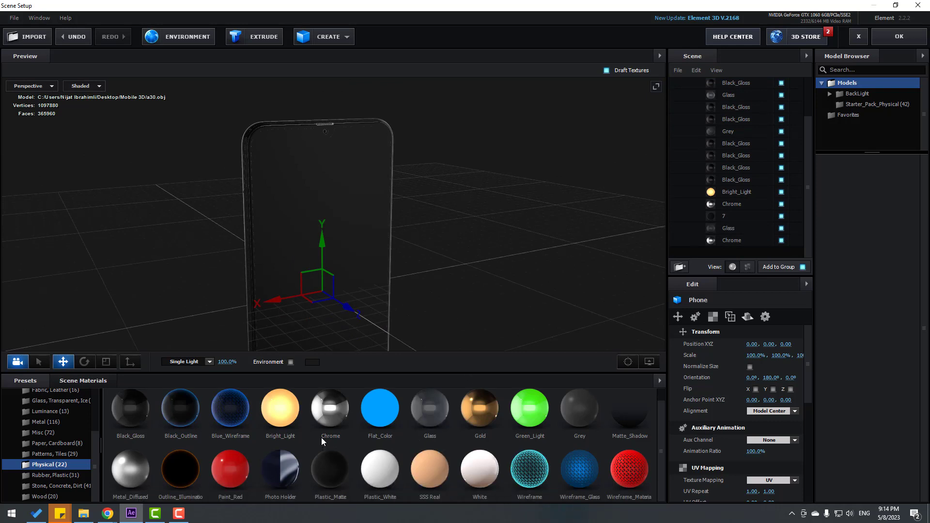
{"action": "mouse_move", "coordinate": [244, 467]}
{"action": "left_mouse_down"}
{"action": "mouse_move", "coordinate": [315, 240]}
{"action": "mouse_move", "coordinate": [315, 170]}
{"action": "mouse_move", "coordinate": [316, 185]}
{"action": "left_mouse_up"}
Rename the Paint_Red material of the Phone model's screen as DISPLAY
{"action": "left_click_drag", "start_coordinate": [400, 159], "coordinate": [783, 159]}
{"action": "double_click", "coordinate": [735, 167]}
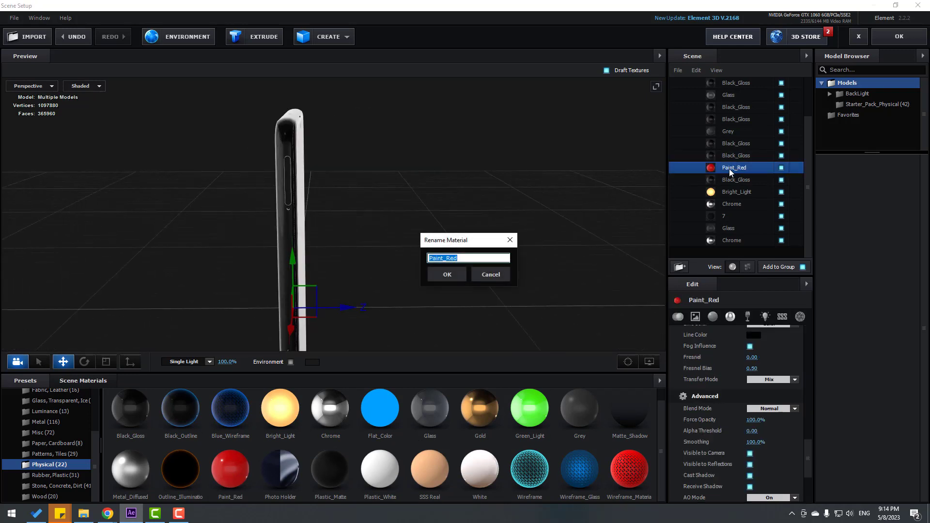
{"action": "type", "text": "DISPLAY"}
{"action": "key", "text": "Return"}
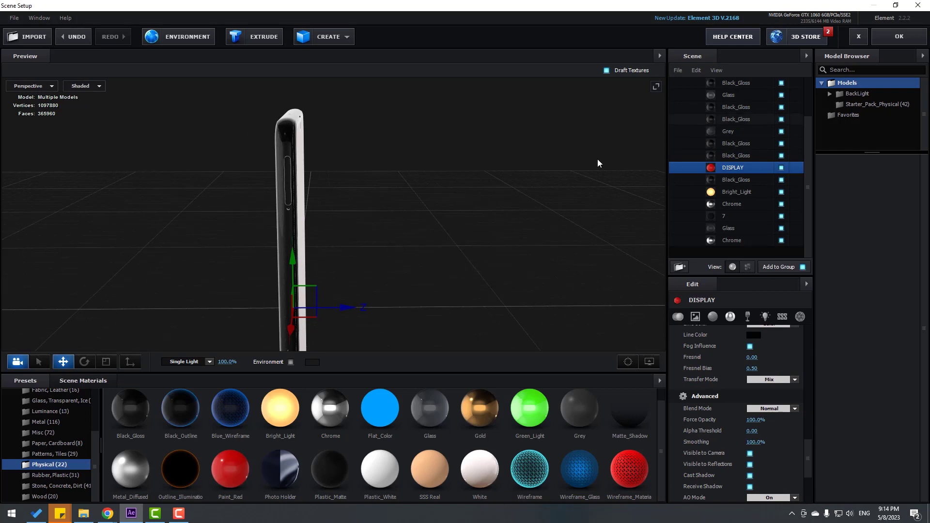
Apply Black_Gloss to the Phone model's screen part again, hide that part, and collapse the Phone model
{"action": "left_click_drag", "start_coordinate": [597, 159], "coordinate": [408, 255]}
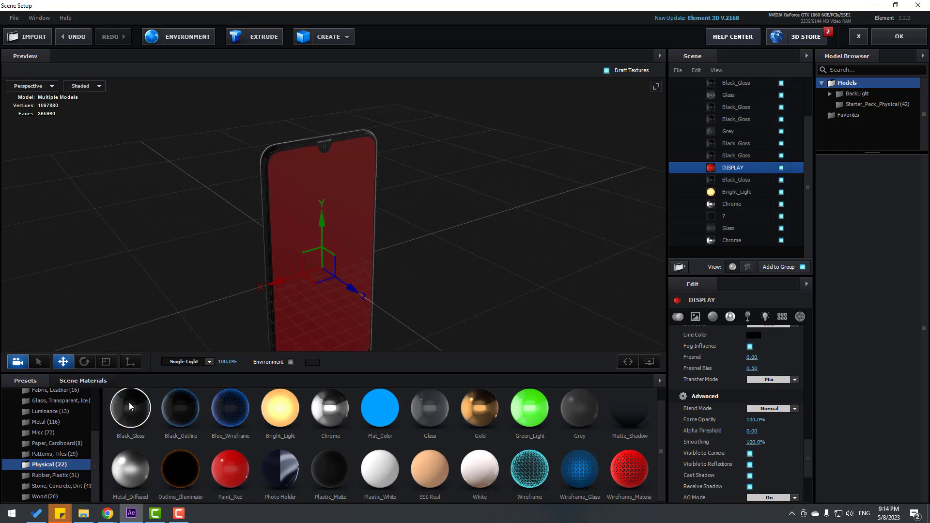
{"action": "left_click_drag", "start_coordinate": [130, 408], "coordinate": [370, 210]}
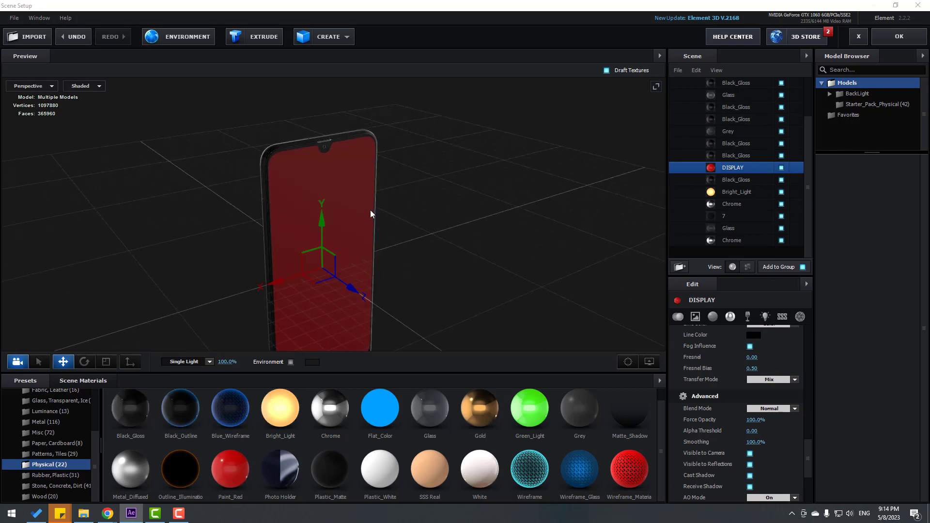
{"action": "left_click", "coordinate": [781, 167]}
{"action": "scroll", "coordinate": [407, 231], "scroll_direction": "up", "scroll_amount": 5}
{"action": "left_click_drag", "start_coordinate": [380, 206], "coordinate": [426, 207]}
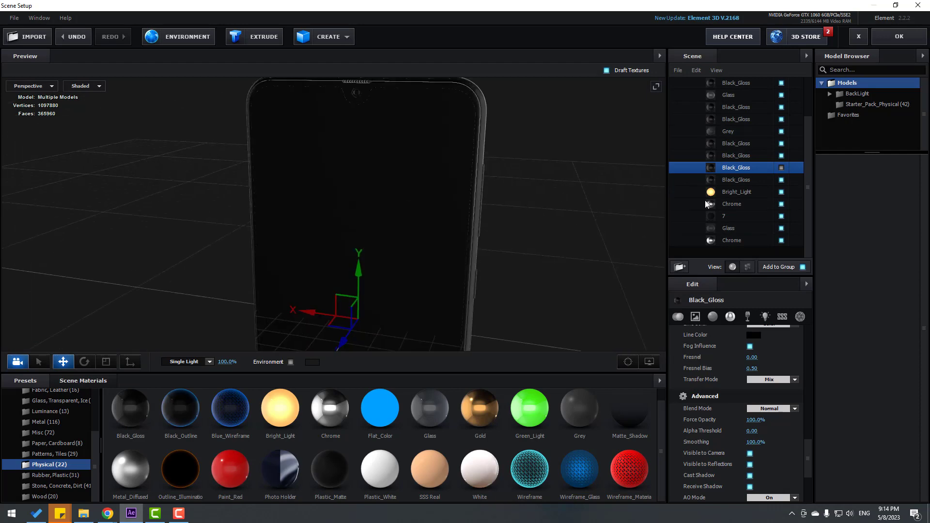
{"action": "scroll", "coordinate": [702, 147], "scroll_direction": "up", "scroll_amount": 4}
{"action": "left_click", "coordinate": [686, 108]}
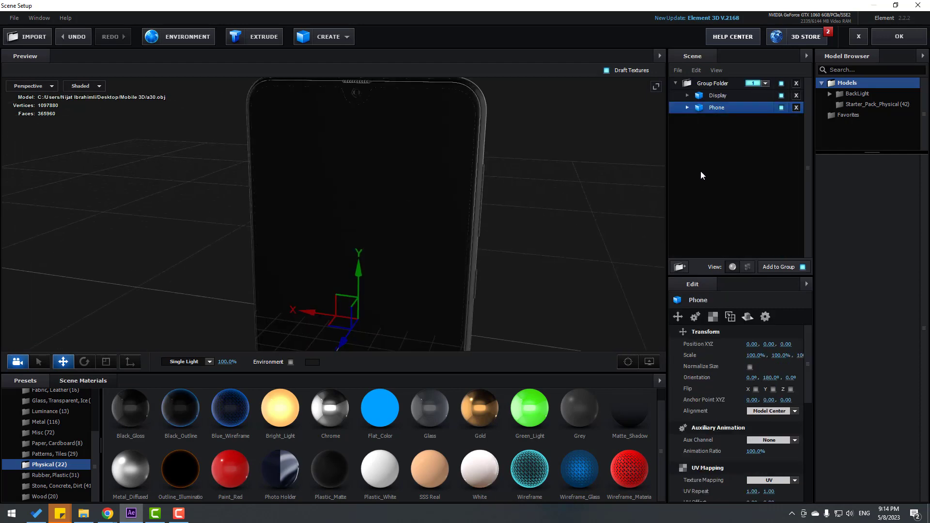
Toggle the Display model's visibility off and back on to check it against the Phone model
{"action": "left_click", "coordinate": [717, 97]}
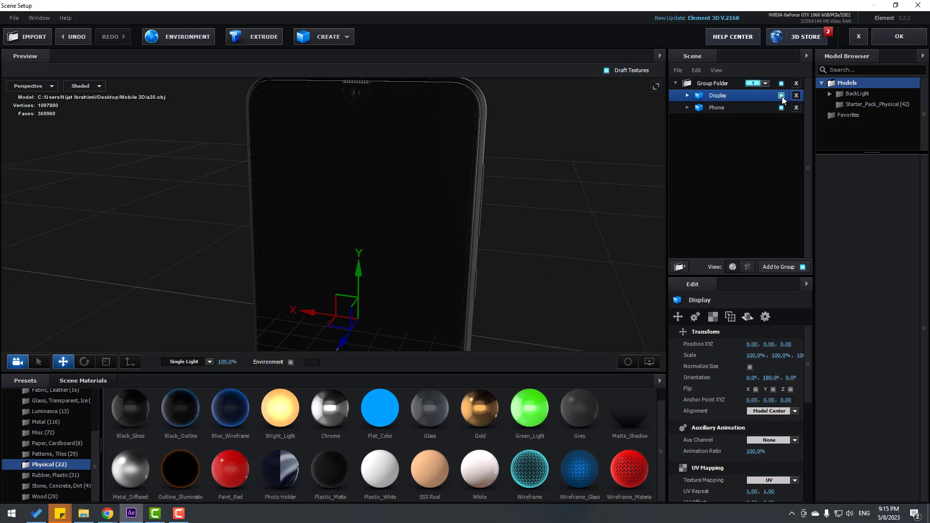
{"action": "left_click", "coordinate": [781, 95]}
{"action": "left_click", "coordinate": [781, 96]}
{"action": "scroll", "coordinate": [467, 189], "scroll_direction": "down", "scroll_amount": 3}
{"action": "left_click_drag", "start_coordinate": [467, 189], "coordinate": [504, 172]}
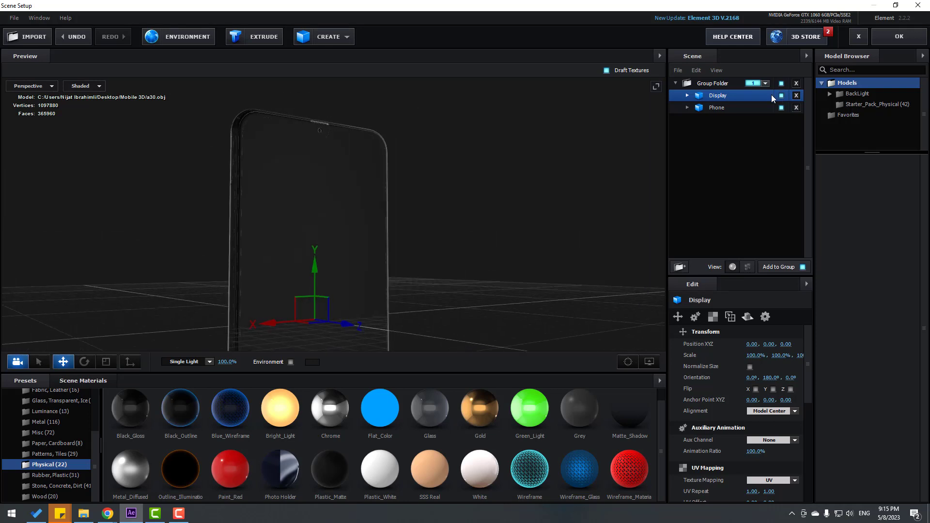
{"action": "left_click", "coordinate": [781, 96]}
{"action": "left_click", "coordinate": [781, 97]}
Expand the Display model and apply the Paint_Red material to its screen part to identify it among the parts
{"action": "left_click", "coordinate": [688, 95]}
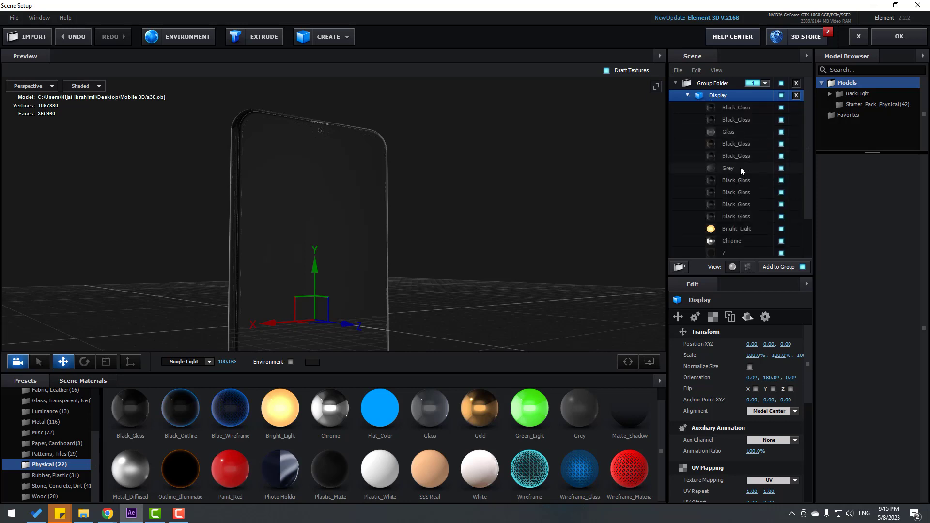
{"action": "scroll", "coordinate": [741, 171], "scroll_direction": "down", "scroll_amount": 3}
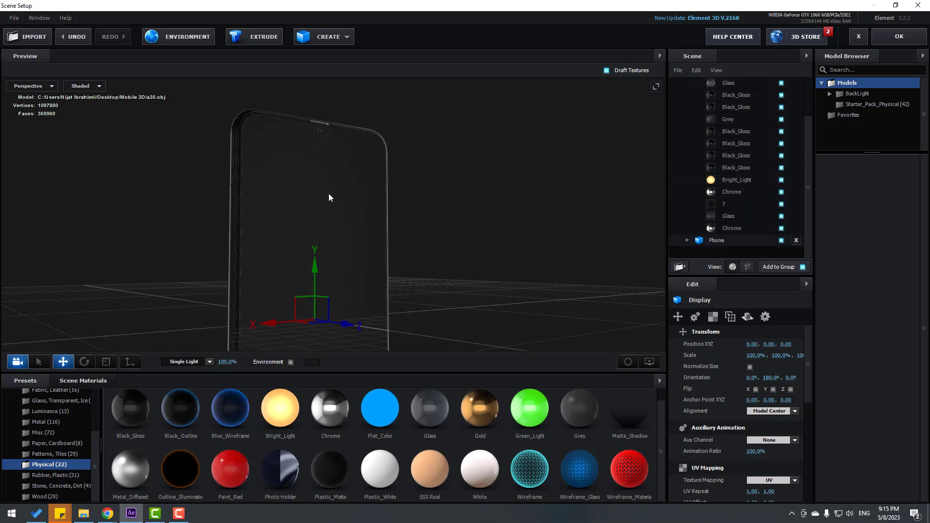
{"action": "left_click_drag", "start_coordinate": [330, 198], "coordinate": [330, 198]}
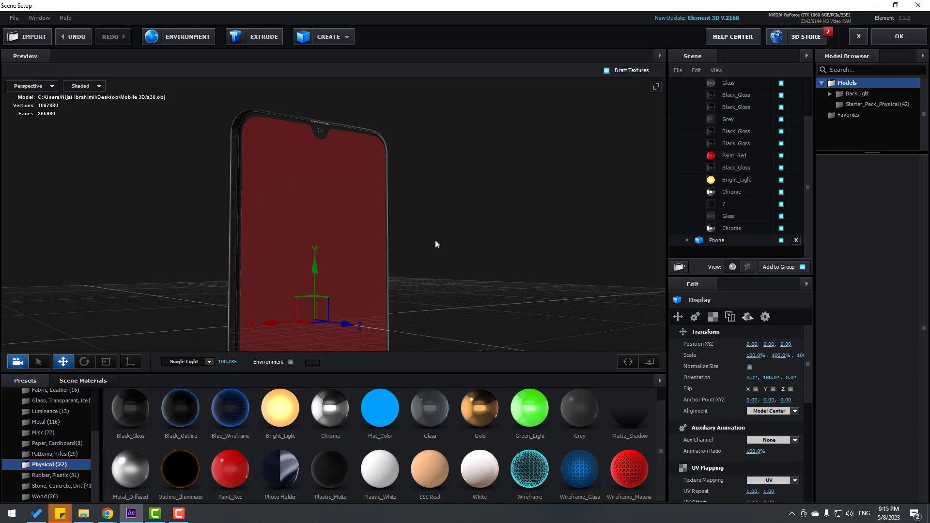
Hide the eight material parts listed above Paint_Red in the Display model
{"action": "scroll", "coordinate": [435, 240], "scroll_direction": "up", "scroll_amount": 2}
{"action": "scroll", "coordinate": [728, 177], "scroll_direction": "up", "scroll_amount": 3}
{"action": "left_click", "coordinate": [748, 193]}
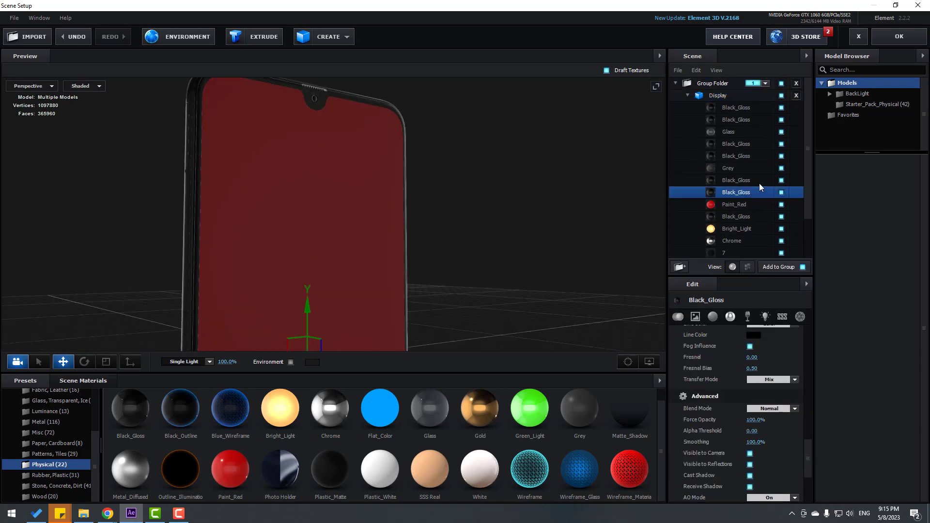
{"action": "left_click", "coordinate": [782, 180]}
{"action": "left_click", "coordinate": [782, 168]}
{"action": "left_click", "coordinate": [781, 156]}
{"action": "left_click", "coordinate": [782, 144]}
{"action": "left_click", "coordinate": [781, 132]}
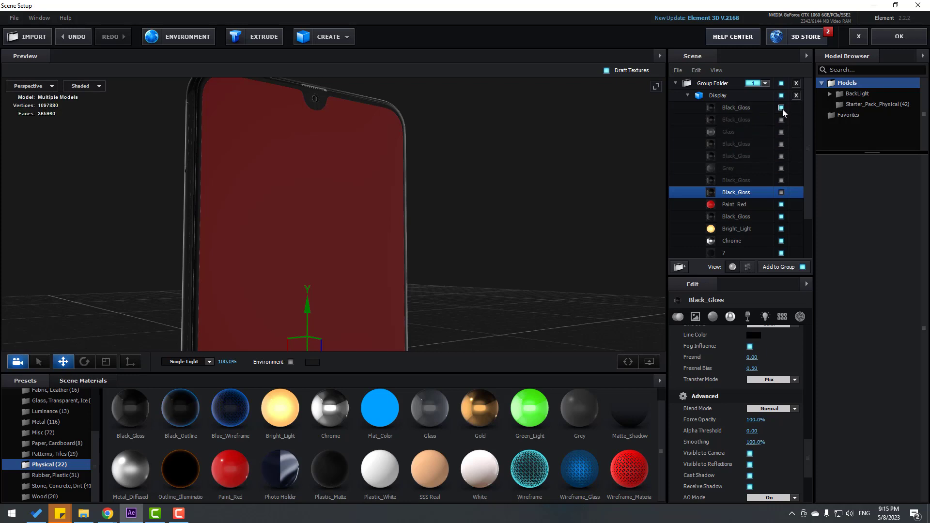
{"action": "left_click", "coordinate": [781, 107]}
Hide the six material parts listed below Paint_Red in the Display model, leaving only the screen part enabled
{"action": "scroll", "coordinate": [783, 112], "scroll_direction": "down", "scroll_amount": 2}
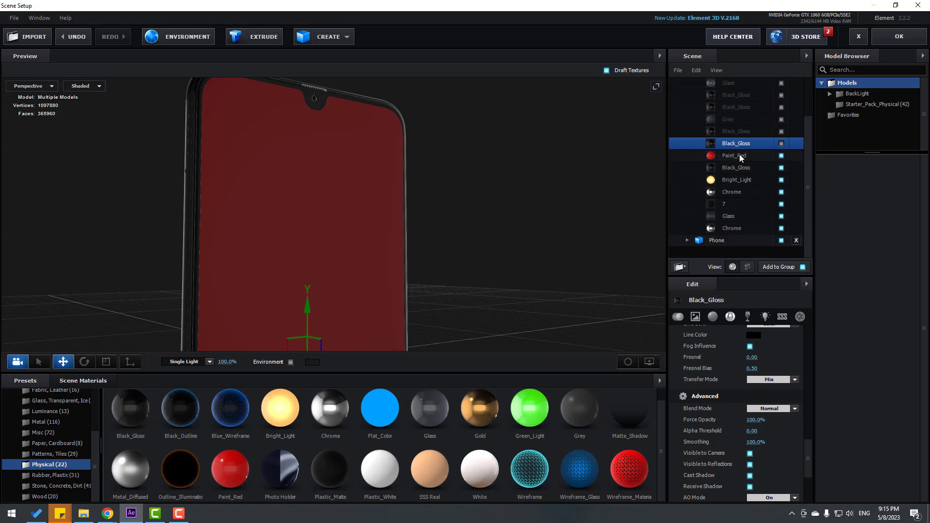
{"action": "left_click", "coordinate": [782, 167]}
{"action": "left_click", "coordinate": [782, 180]}
{"action": "left_click", "coordinate": [782, 192]}
{"action": "left_click", "coordinate": [781, 216]}
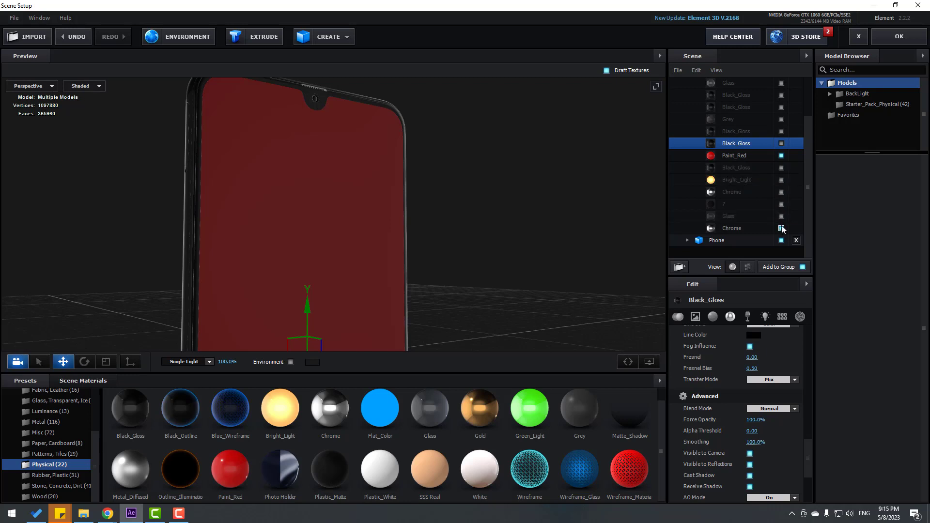
{"action": "left_click", "coordinate": [781, 228]}
{"action": "scroll", "coordinate": [753, 225], "scroll_direction": "up", "scroll_amount": 2}
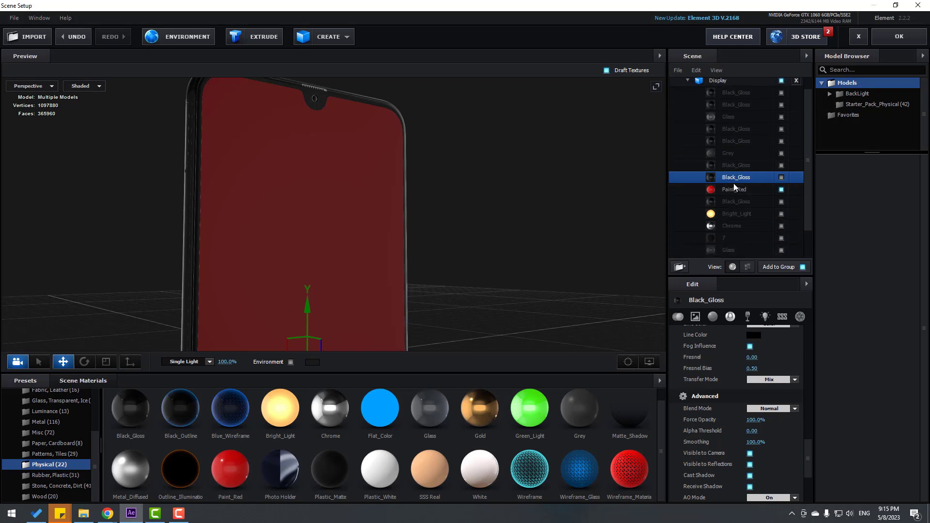
Create a new default scene material and apply it to the Display model's screen in place of Paint_Red
{"action": "left_click", "coordinate": [755, 191]}
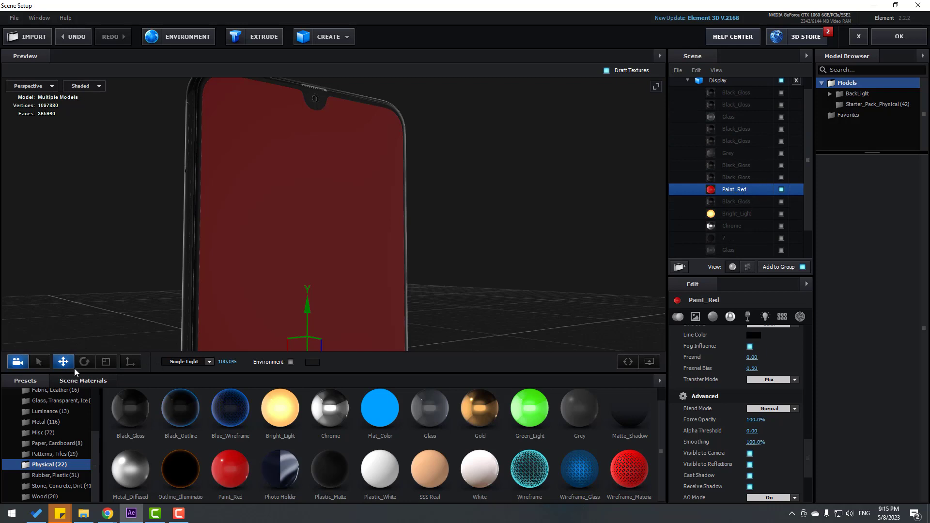
{"action": "left_click", "coordinate": [96, 380]}
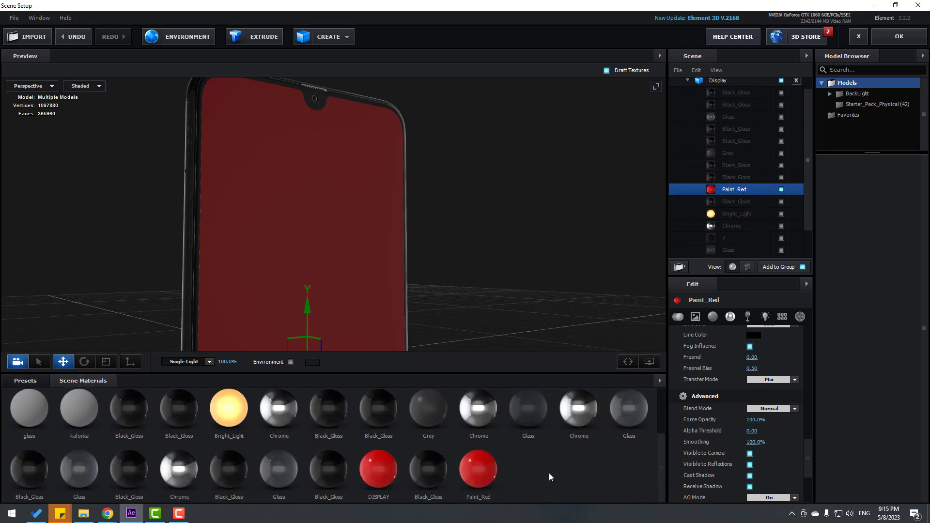
{"action": "right_click", "coordinate": [549, 474]}
{"action": "left_click", "coordinate": [577, 479]}
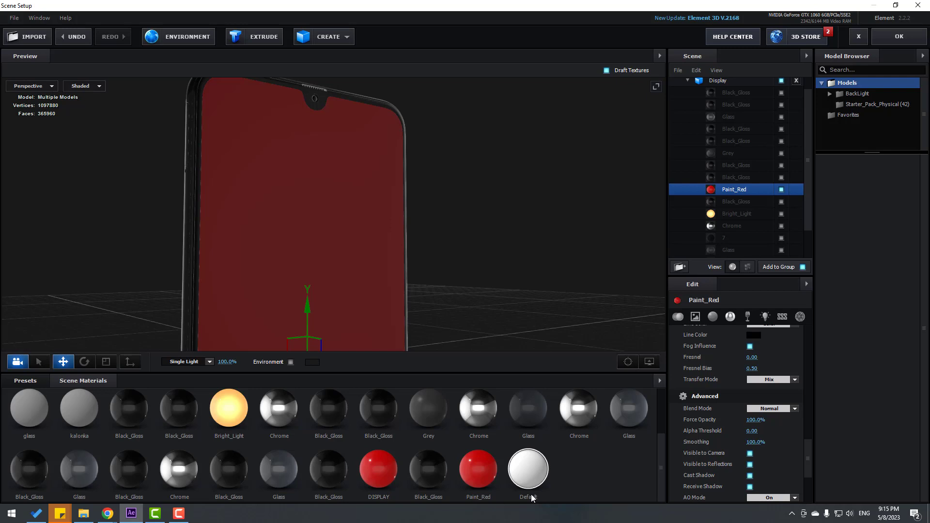
{"action": "left_click_drag", "start_coordinate": [530, 475], "coordinate": [330, 161]}
{"action": "scroll", "coordinate": [389, 282], "scroll_direction": "down", "scroll_amount": 3}
{"action": "mouse_move", "coordinate": [389, 282]}
{"action": "left_mouse_down"}
{"action": "mouse_move", "coordinate": [471, 208]}
{"action": "mouse_move", "coordinate": [595, 486]}
{"action": "left_mouse_up"}
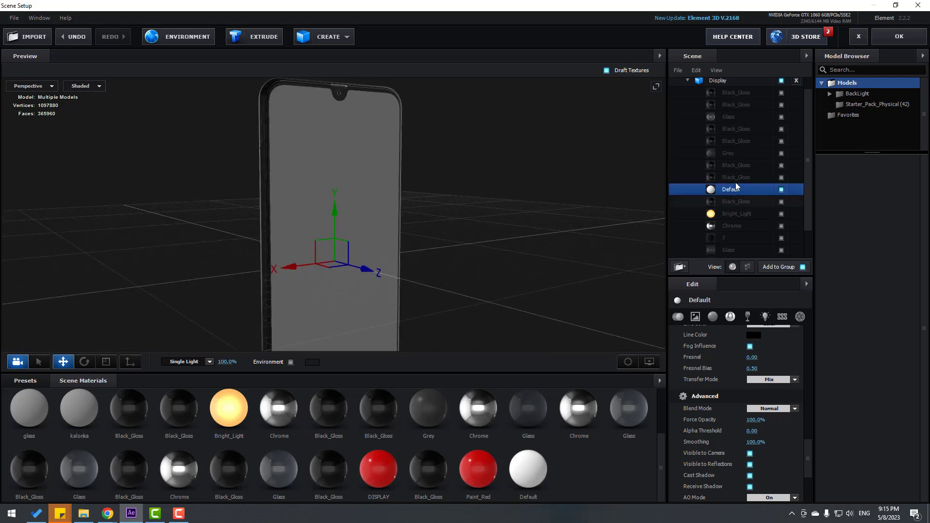
Load display_img from the Mobile 3D folder as the diffuse texture of the screen's Default material
{"action": "left_click_drag", "start_coordinate": [807, 448], "coordinate": [815, 330]}
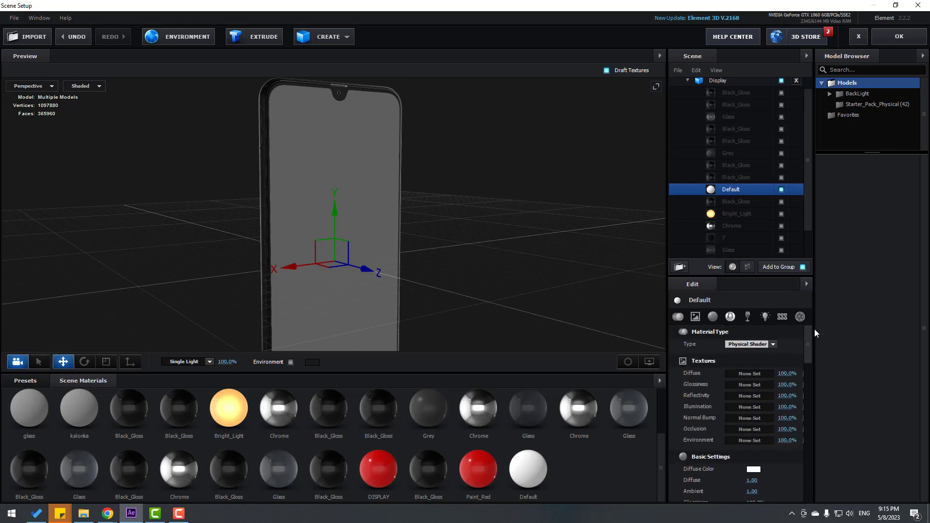
{"action": "left_click", "coordinate": [754, 374]}
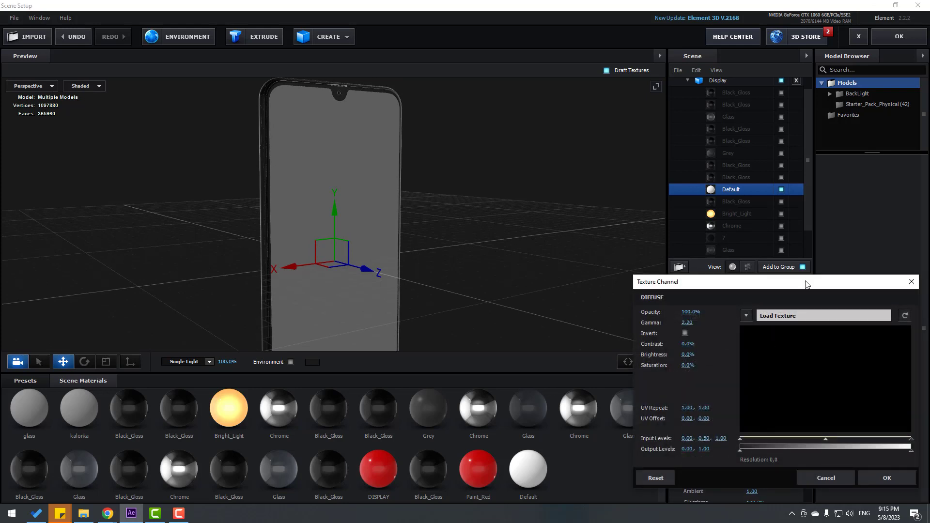
{"action": "left_click_drag", "start_coordinate": [805, 277], "coordinate": [668, 240]}
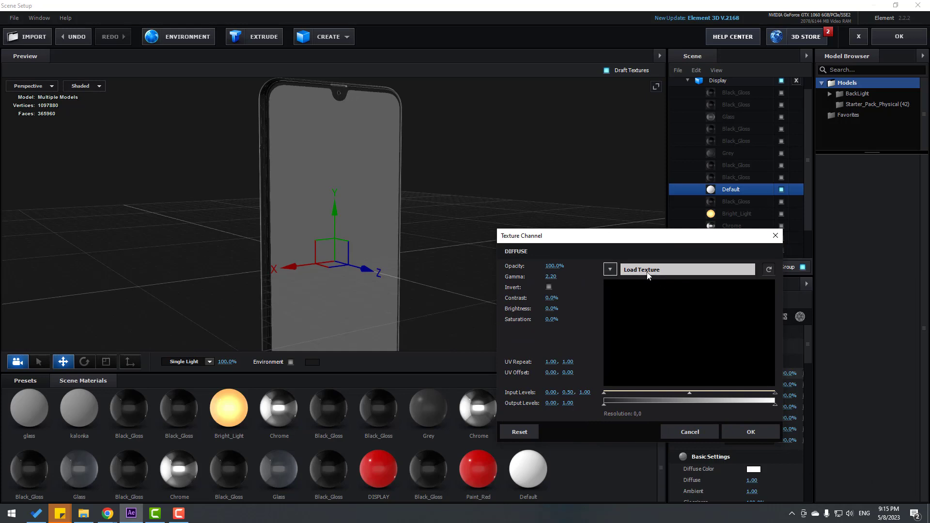
{"action": "left_click", "coordinate": [680, 275]}
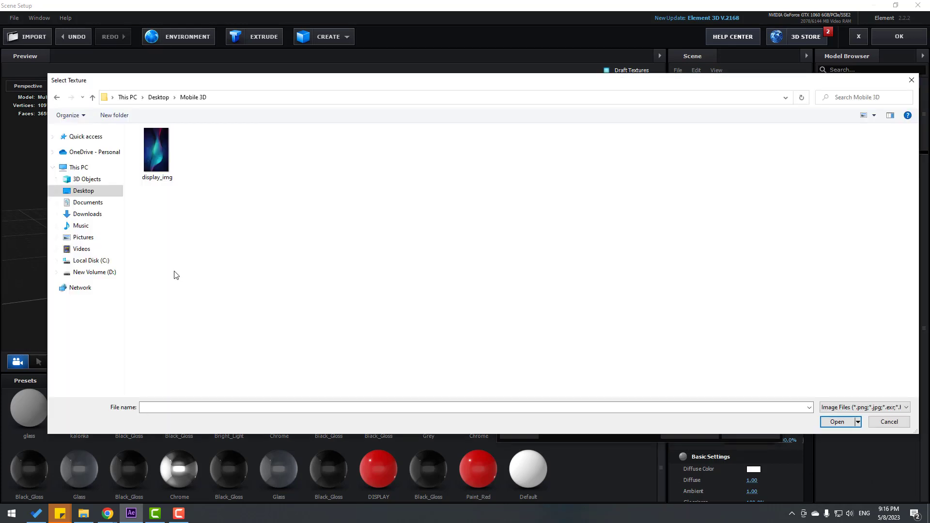
{"action": "left_click", "coordinate": [156, 160]}
{"action": "left_click", "coordinate": [837, 421]}
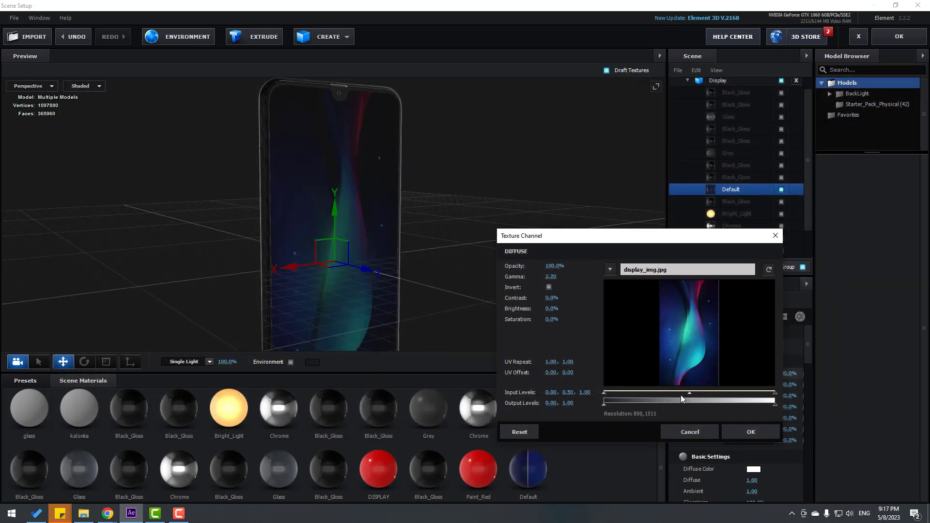
Set the diffuse texture's input midtone level to 0.51 and its lower output level to 0.08, and apply the texture settings
{"action": "mouse_move", "coordinate": [689, 393]}
{"action": "left_mouse_down"}
{"action": "mouse_move", "coordinate": [703, 394]}
{"action": "mouse_move", "coordinate": [679, 394]}
{"action": "mouse_move", "coordinate": [691, 393]}
{"action": "left_mouse_up"}
{"action": "mouse_move", "coordinate": [774, 405]}
{"action": "left_mouse_down"}
{"action": "mouse_move", "coordinate": [743, 406]}
{"action": "mouse_move", "coordinate": [775, 405]}
{"action": "left_mouse_up"}
{"action": "mouse_move", "coordinate": [604, 404]}
{"action": "left_mouse_down"}
{"action": "mouse_move", "coordinate": [627, 404]}
{"action": "mouse_move", "coordinate": [618, 404]}
{"action": "left_mouse_up"}
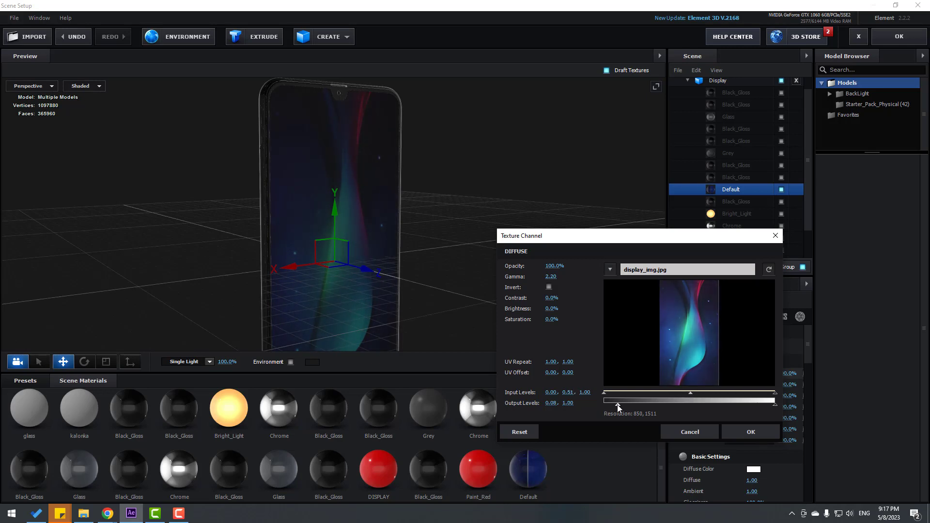
{"action": "left_click", "coordinate": [738, 434]}
{"action": "scroll", "coordinate": [437, 217], "scroll_direction": "down", "scroll_amount": 3}
{"action": "left_click_drag", "start_coordinate": [413, 229], "coordinate": [397, 182]}
{"action": "scroll", "coordinate": [430, 127], "scroll_direction": "up", "scroll_amount": 3}
{"action": "left_click_drag", "start_coordinate": [430, 127], "coordinate": [430, 185]}
Raise the Default material's Environment Multiplier to 190% and check the reflections on the screen
{"action": "scroll", "coordinate": [748, 421], "scroll_direction": "down", "scroll_amount": 1}
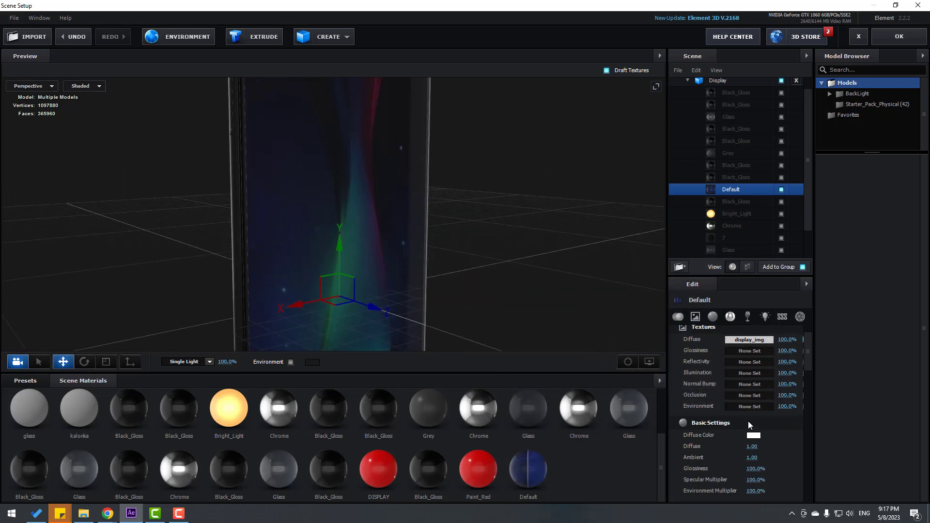
{"action": "scroll", "coordinate": [748, 424], "scroll_direction": "down", "scroll_amount": 4}
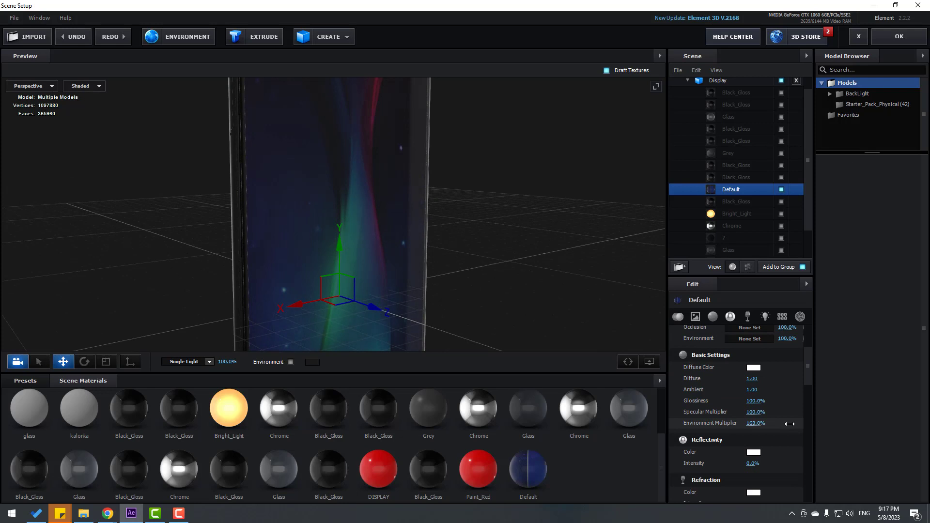
{"action": "left_click_drag", "start_coordinate": [790, 424], "coordinate": [803, 424]}
{"action": "scroll", "coordinate": [595, 254], "scroll_direction": "down", "scroll_amount": 3}
{"action": "left_click_drag", "start_coordinate": [595, 254], "coordinate": [534, 232]}
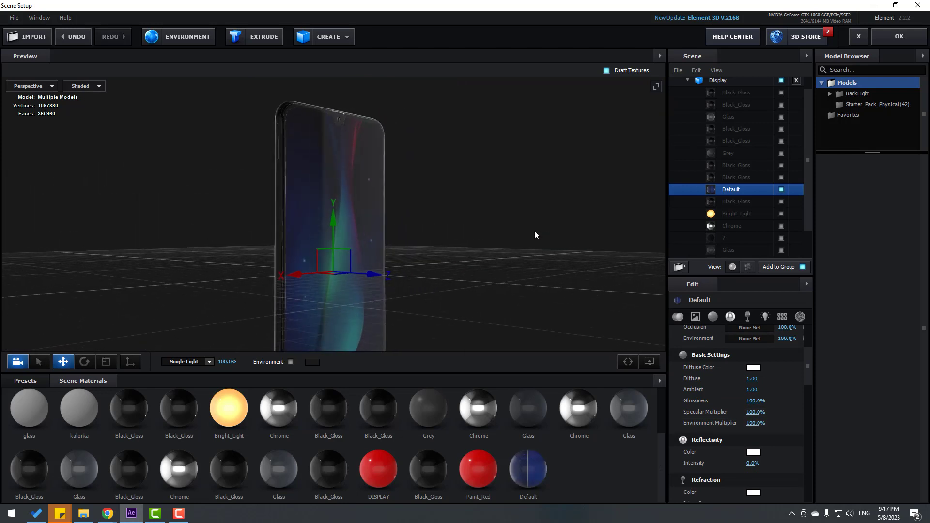
Try the BackLight_2K_24 environment preset on the scene, and replace it with BackLight_2K_34
{"action": "left_click", "coordinate": [25, 380]}
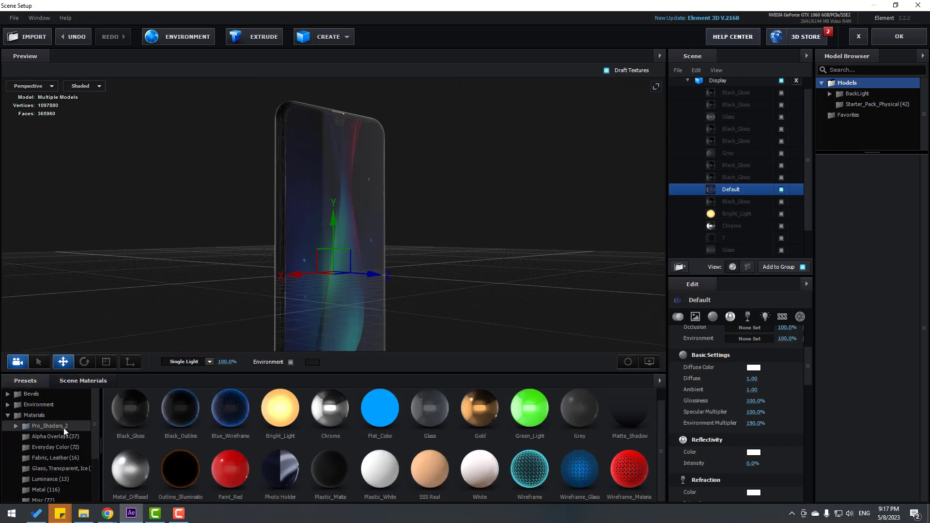
{"action": "left_click", "coordinate": [39, 404]}
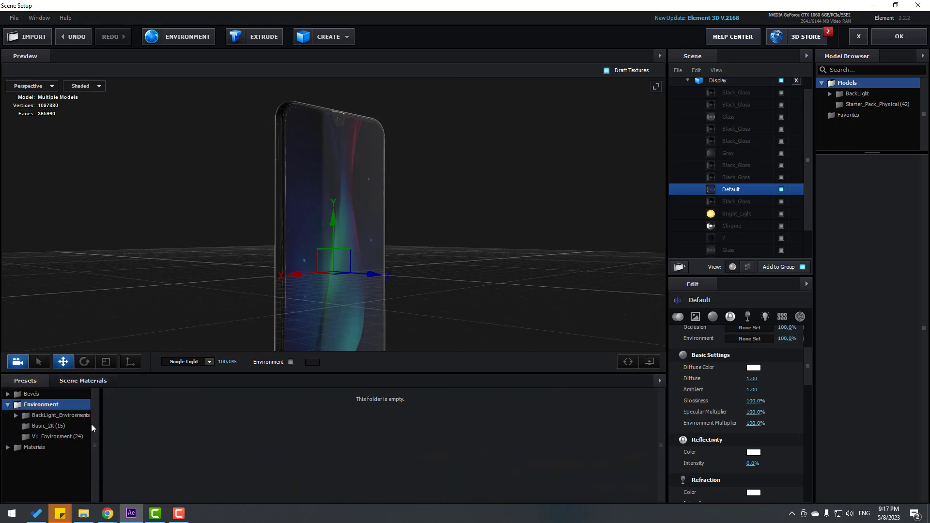
{"action": "left_click", "coordinate": [50, 416]}
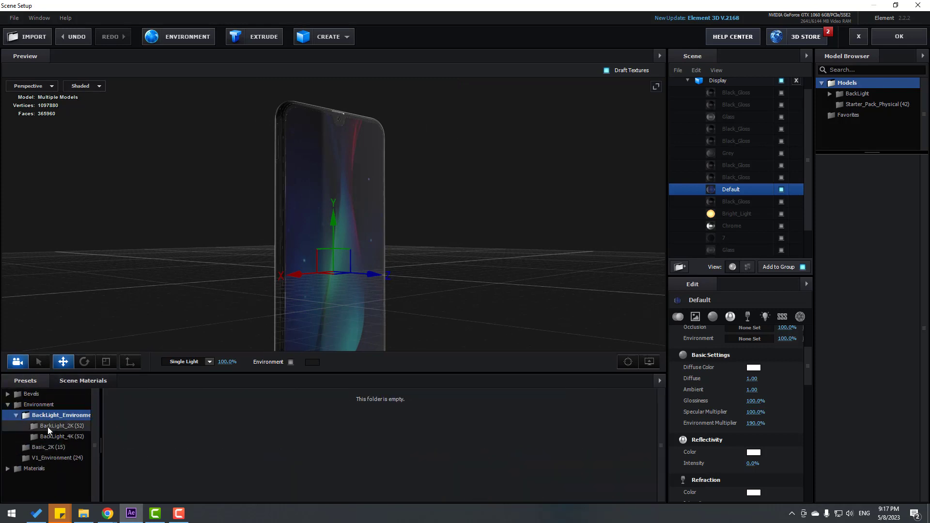
{"action": "left_click", "coordinate": [47, 426]}
{"action": "scroll", "coordinate": [404, 437], "scroll_direction": "down", "scroll_amount": 1}
{"action": "left_click", "coordinate": [507, 423]}
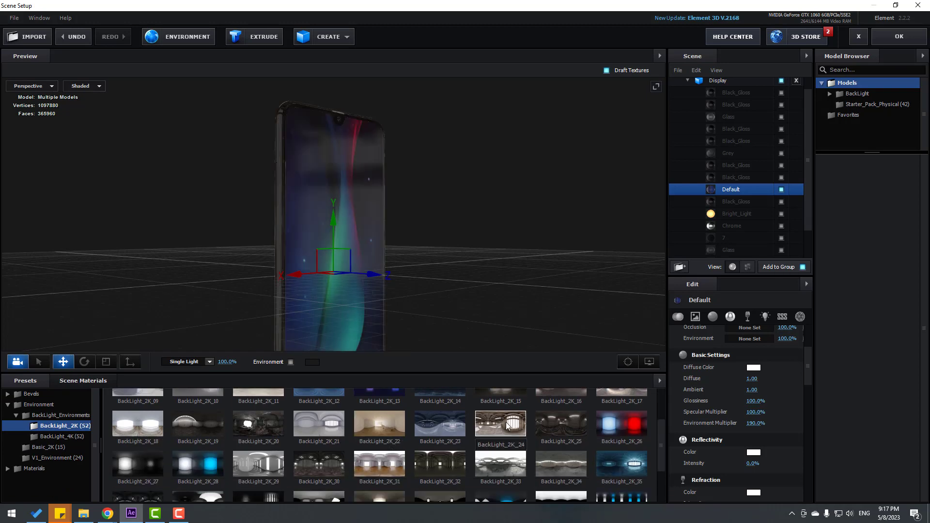
{"action": "scroll", "coordinate": [454, 246], "scroll_direction": "down", "scroll_amount": 2}
{"action": "mouse_move", "coordinate": [453, 246]}
{"action": "left_mouse_down"}
{"action": "mouse_move", "coordinate": [415, 251]}
{"action": "mouse_move", "coordinate": [454, 250]}
{"action": "left_mouse_up"}
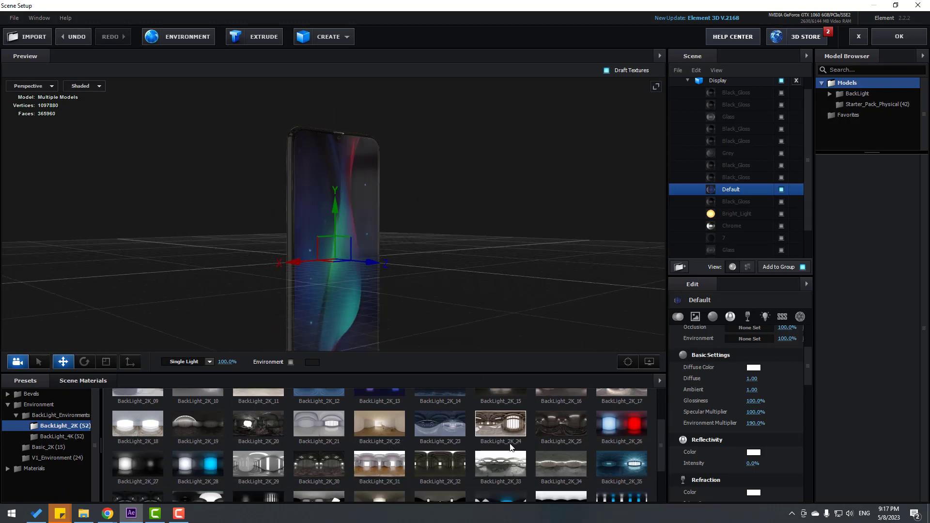
{"action": "left_click", "coordinate": [545, 467]}
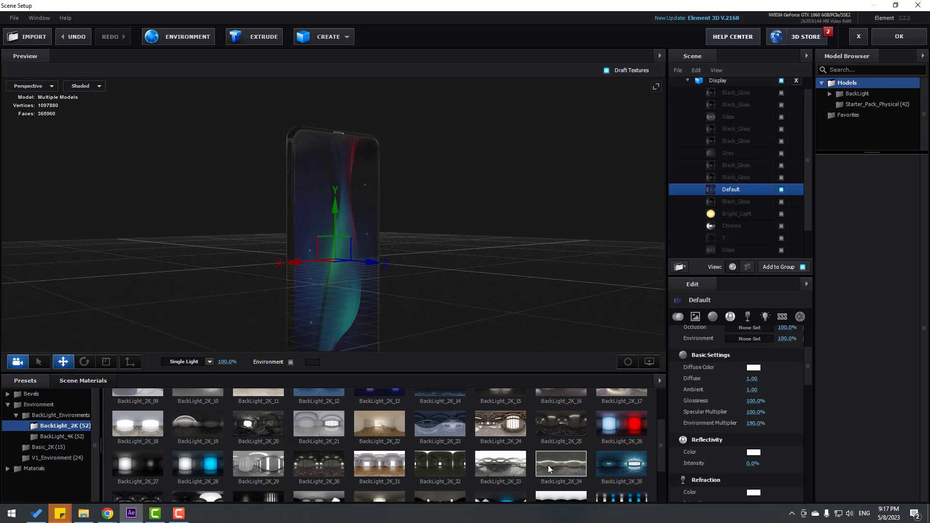
{"action": "left_click_drag", "start_coordinate": [450, 266], "coordinate": [485, 233]}
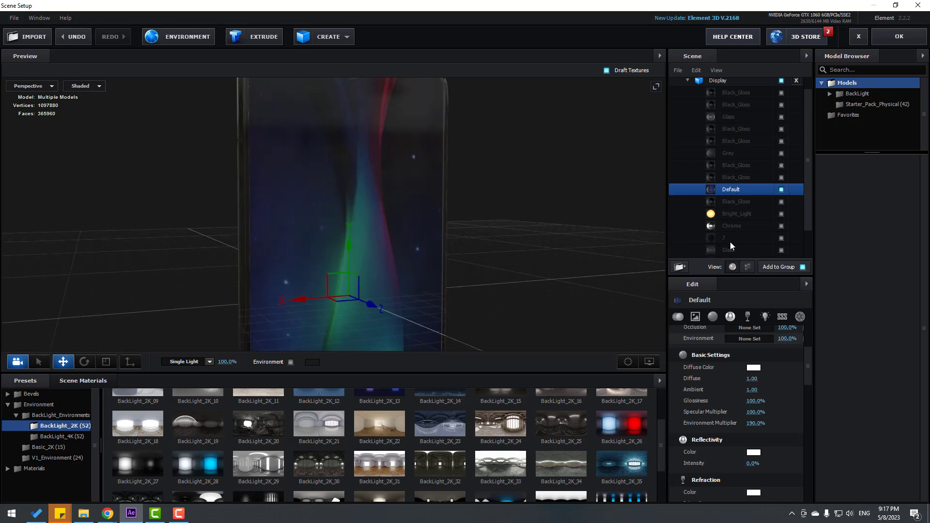
Set the Default material's Environment Multiplier to 214% and check the screen reflections from another angle
{"action": "scroll", "coordinate": [712, 401], "scroll_direction": "down", "scroll_amount": 2}
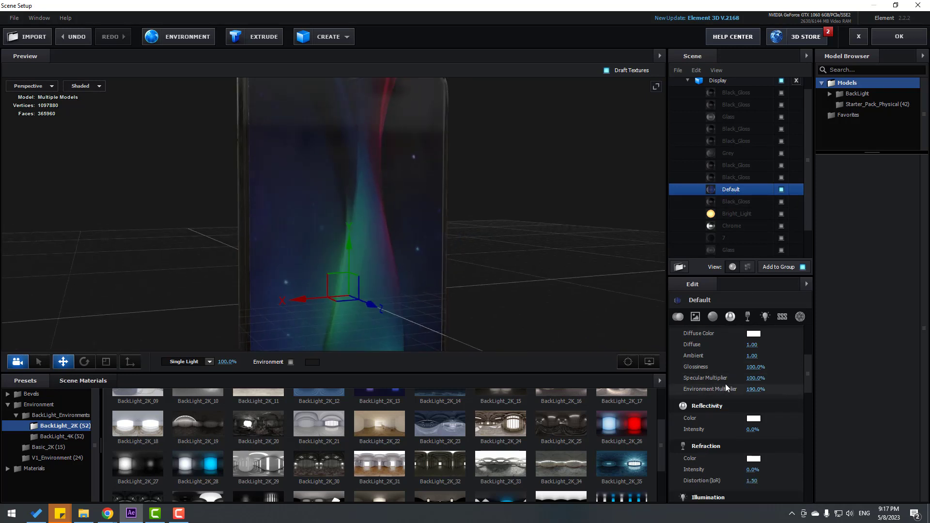
{"action": "left_click_drag", "start_coordinate": [750, 390], "coordinate": [774, 390]}
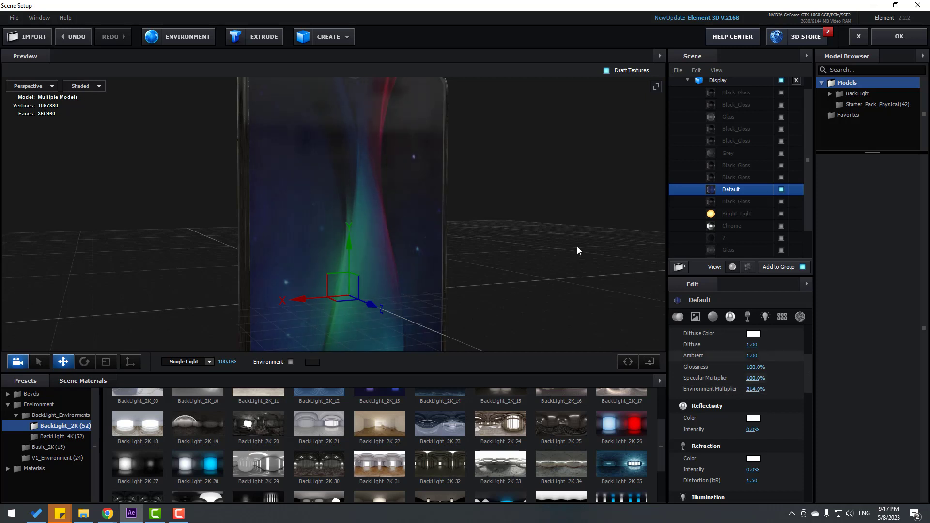
{"action": "left_click_drag", "start_coordinate": [577, 246], "coordinate": [516, 176]}
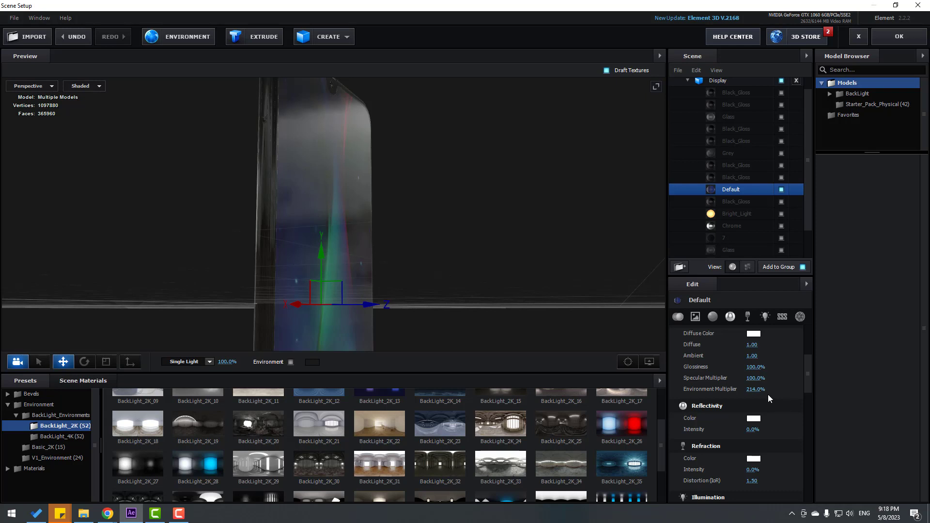
Set the Default material's Glossiness to 85% and check the phone's screen from the front
{"action": "left_click_drag", "start_coordinate": [753, 368], "coordinate": [676, 369]}
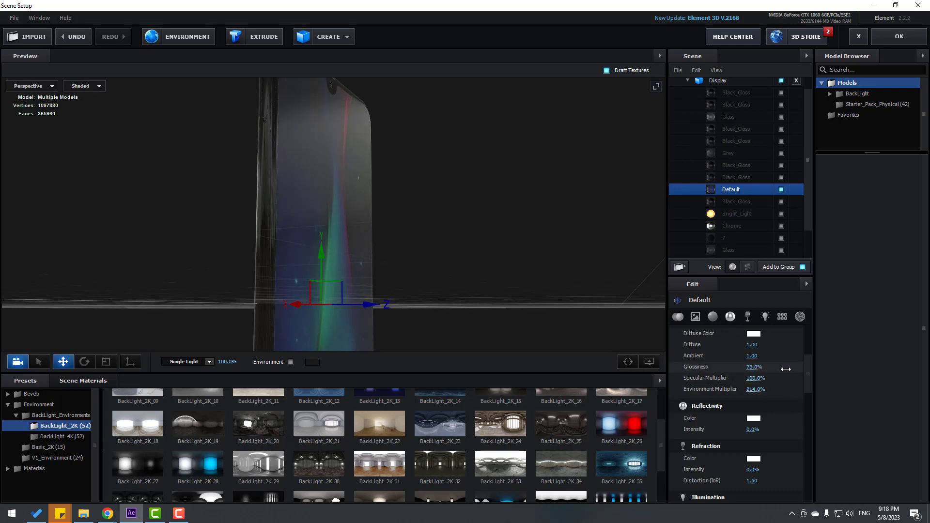
{"action": "left_click", "coordinate": [755, 368]}
{"action": "type", "text": "85"}
{"action": "key", "text": "Return"}
{"action": "left_click_drag", "start_coordinate": [435, 197], "coordinate": [451, 218]}
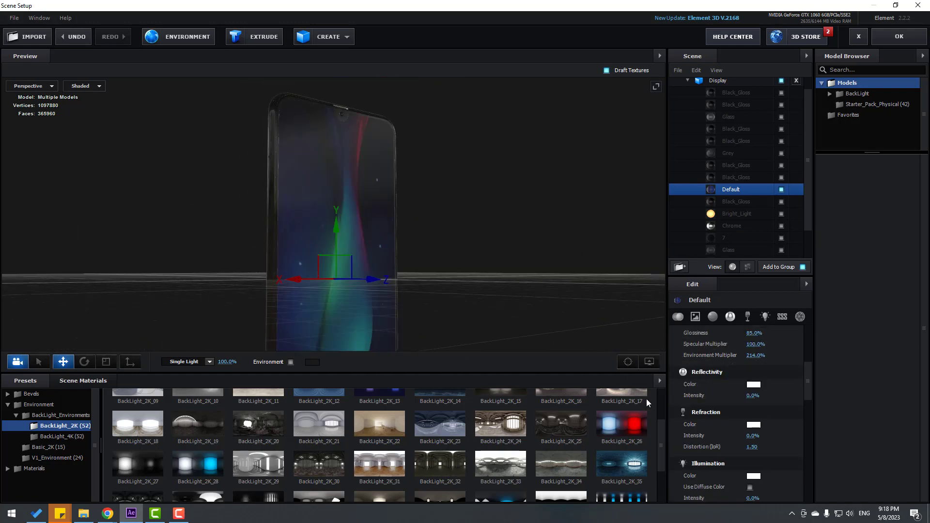
Set the Default material's Reflectivity Intensity to 1.5%
{"action": "left_click_drag", "start_coordinate": [752, 396], "coordinate": [752, 396]}
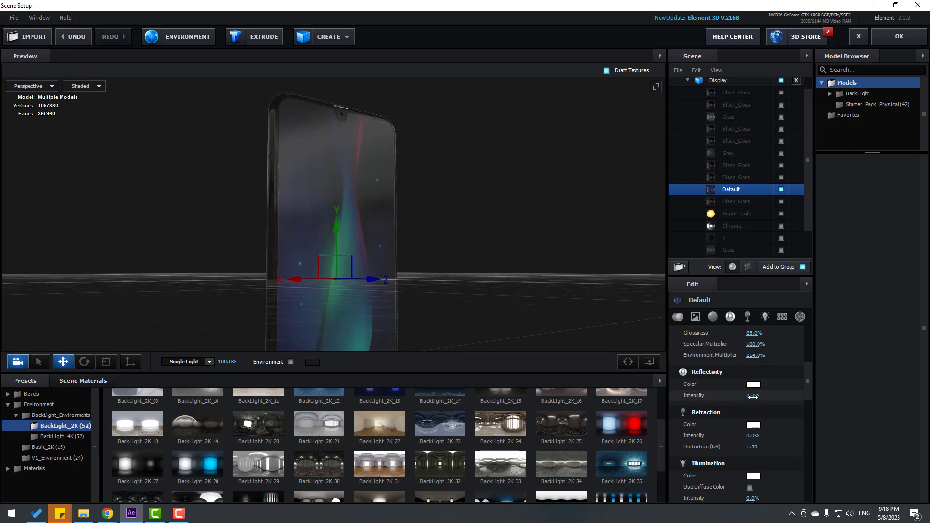
{"action": "left_click", "coordinate": [754, 396]}
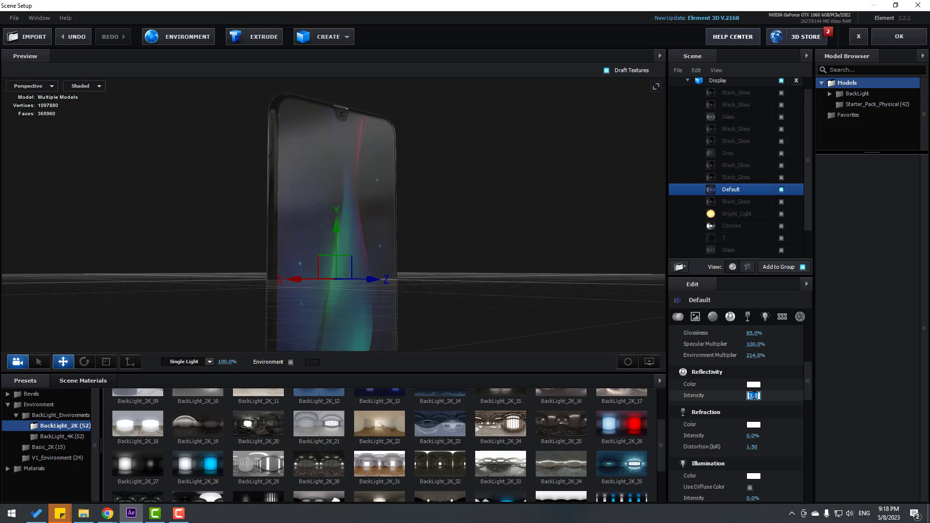
{"action": "type", "text": "1.5"}
{"action": "key", "text": "Return"}
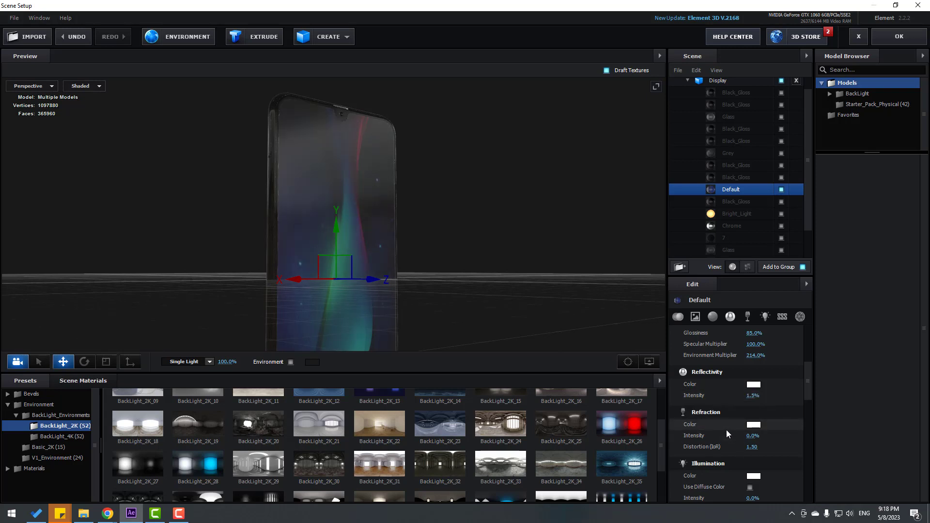
Enable Use Diffuse Color in the Default material's Illumination, raise its Intensity to 113%, and check the glowing screen at an angle
{"action": "scroll", "coordinate": [725, 430], "scroll_direction": "down", "scroll_amount": 3}
{"action": "mouse_move", "coordinate": [752, 430]}
{"action": "left_mouse_down"}
{"action": "mouse_move", "coordinate": [765, 430]}
{"action": "mouse_move", "coordinate": [750, 430]}
{"action": "left_mouse_up"}
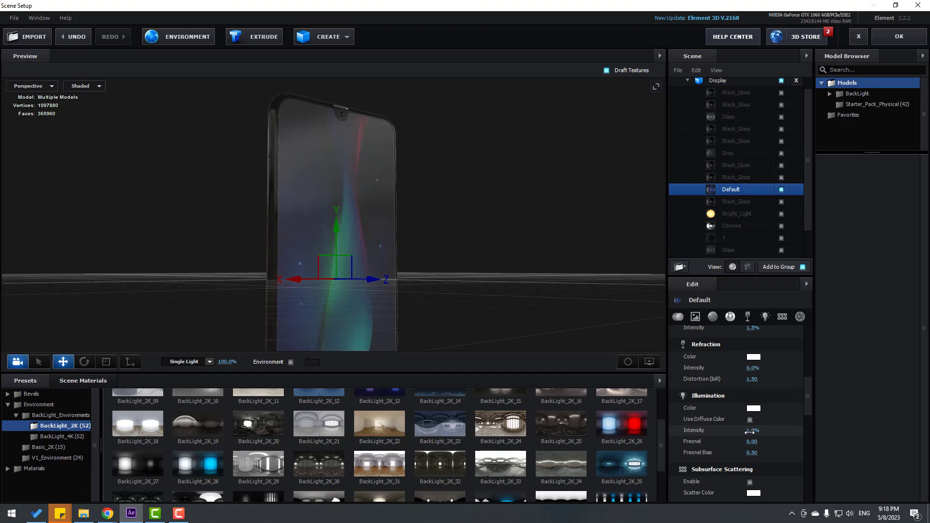
{"action": "left_click_drag", "start_coordinate": [580, 269], "coordinate": [499, 253]}
{"action": "scroll", "coordinate": [707, 189], "scroll_direction": "up", "scroll_amount": 1}
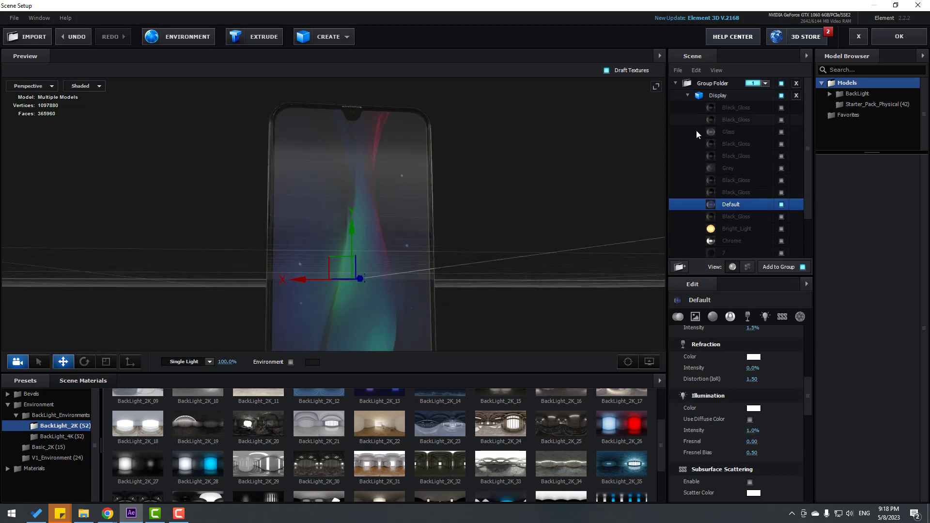
{"action": "left_click", "coordinate": [750, 420]}
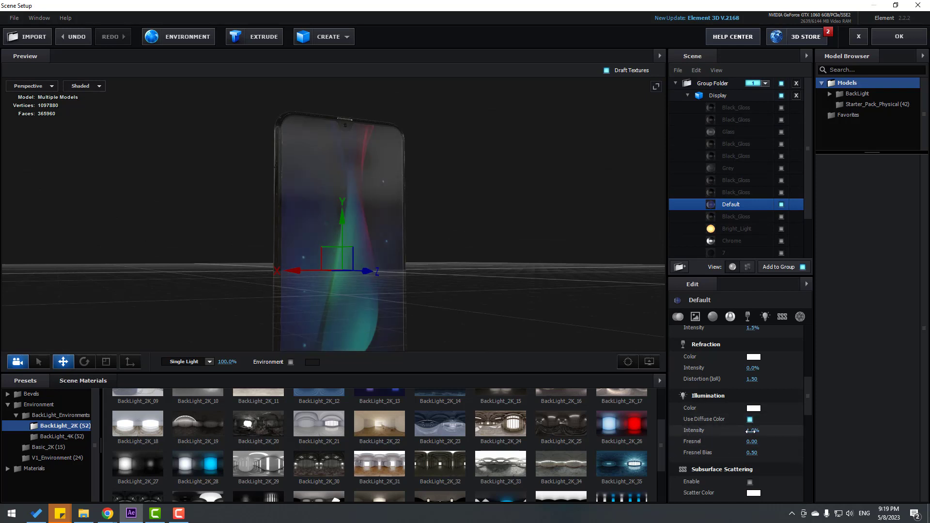
{"action": "left_click_drag", "start_coordinate": [753, 431], "coordinate": [792, 428]}
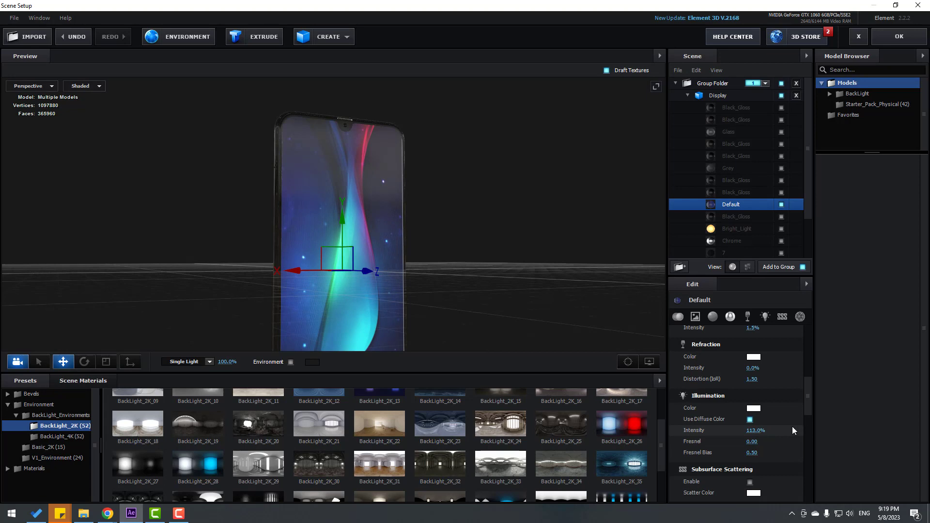
{"action": "left_click_drag", "start_coordinate": [581, 253], "coordinate": [456, 243]}
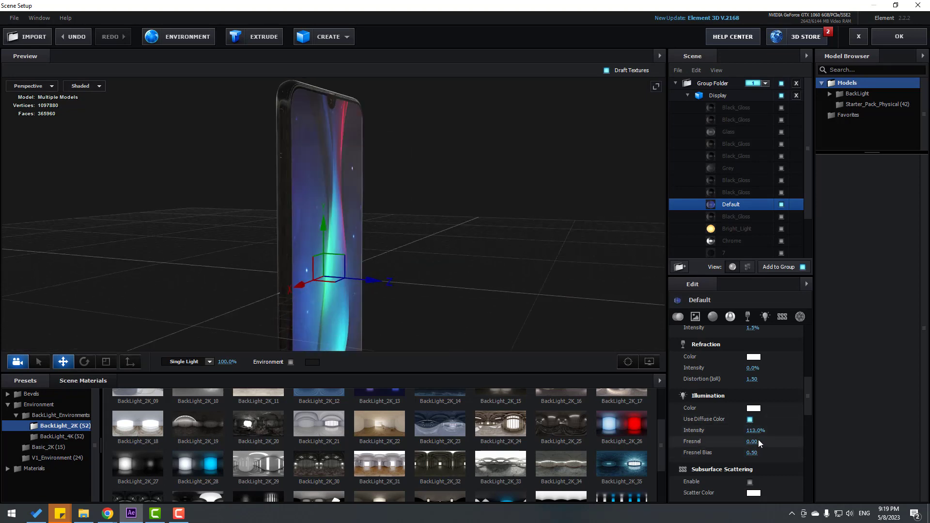
Set the Default material's Illumination Intensity to 120%, check the phone from the front, and apply the scene setup
{"action": "left_click", "coordinate": [762, 430]}
{"action": "type", "text": "120"}
{"action": "key", "text": "Return"}
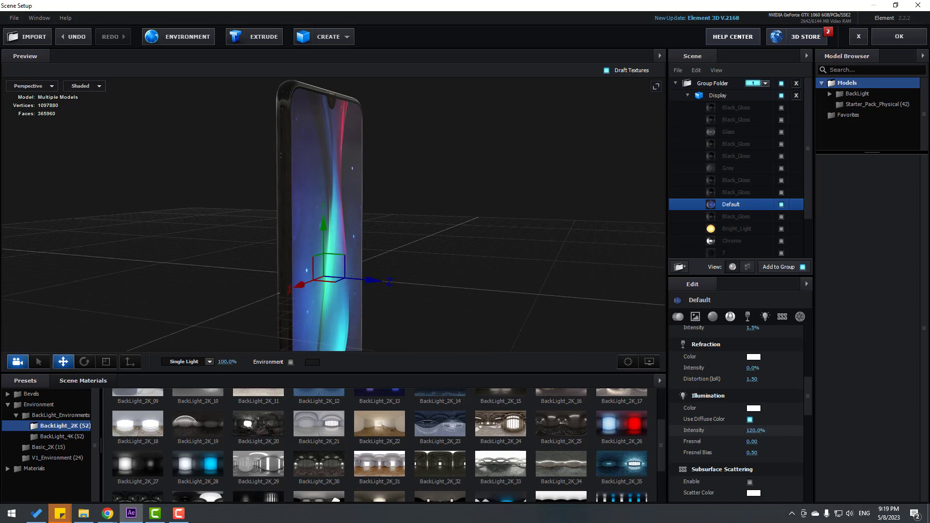
{"action": "left_click_drag", "start_coordinate": [443, 263], "coordinate": [453, 229]}
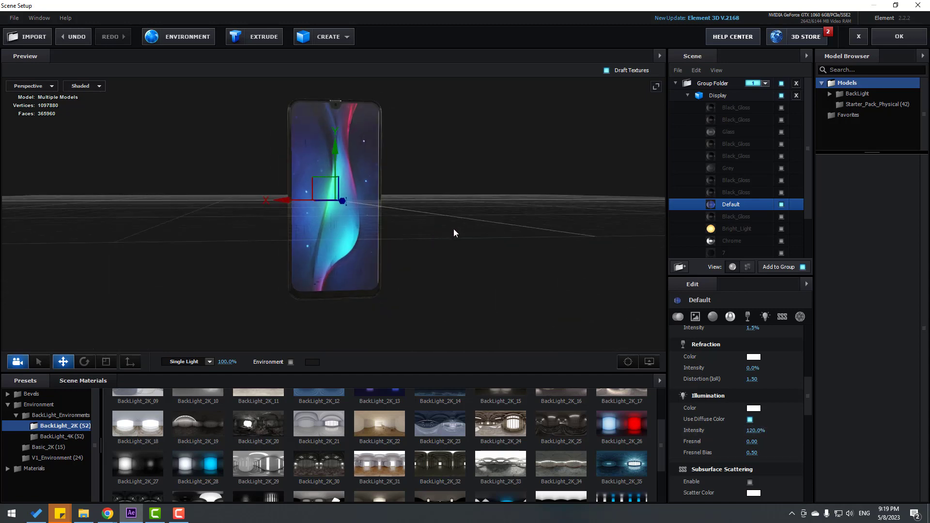
{"action": "left_click", "coordinate": [882, 38]}
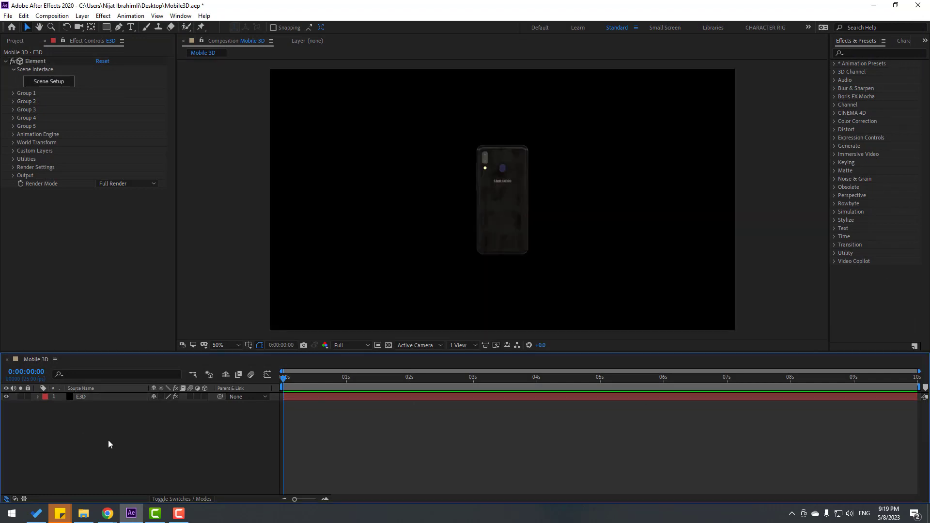
Add a new camera layer to the Mobile 3D composition with the offered settings
{"action": "right_click", "coordinate": [100, 436]}
{"action": "mouse_move", "coordinate": [168, 330]}
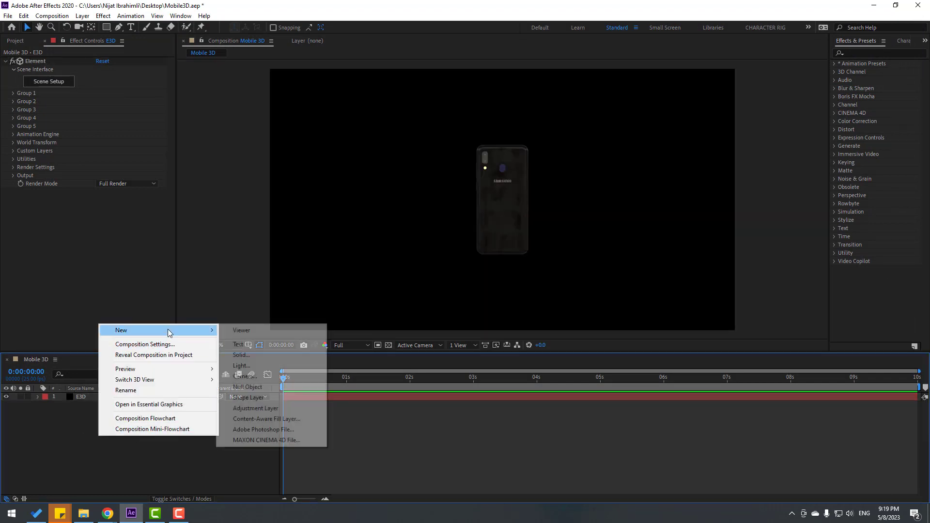
{"action": "left_click", "coordinate": [245, 376]}
{"action": "left_click", "coordinate": [576, 372]}
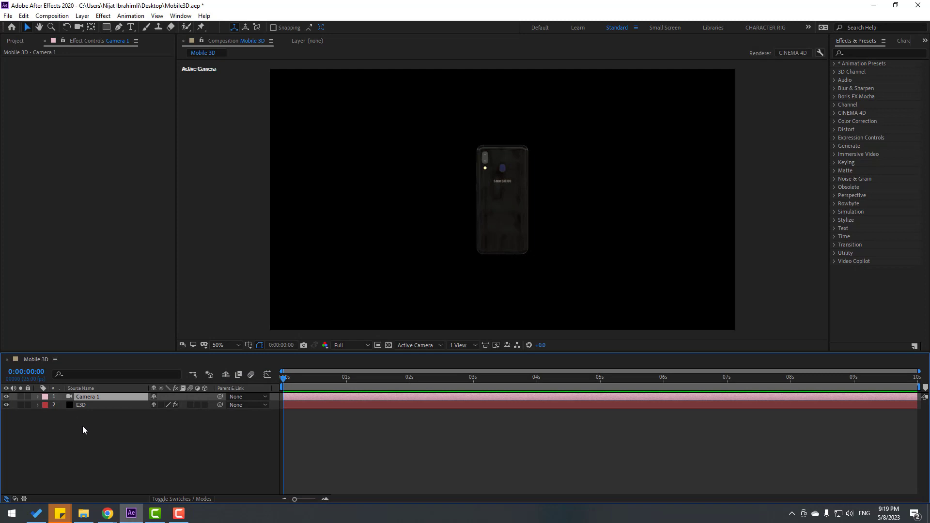
Orbit the camera around the phone and move it closer so the display faces the view at a slight angle
{"action": "left_click", "coordinate": [79, 28]}
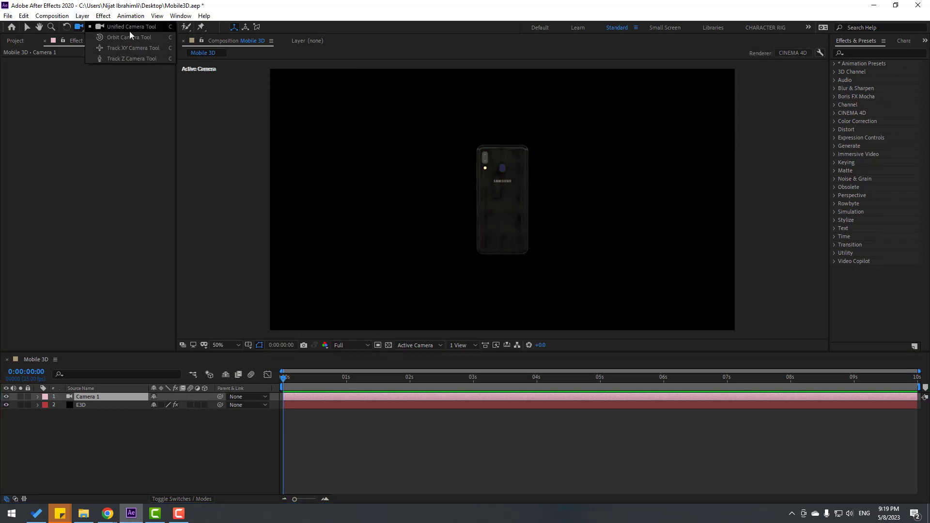
{"action": "left_click", "coordinate": [148, 31]}
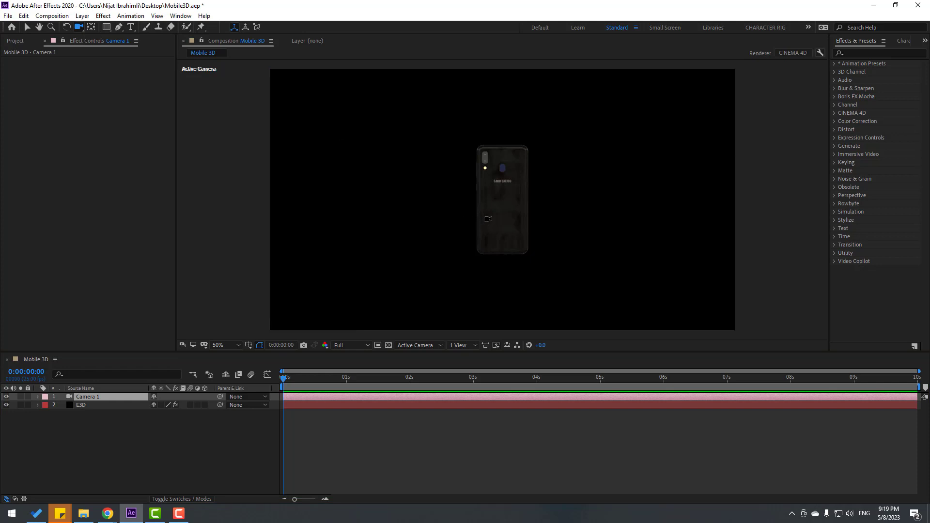
{"action": "key", "text": "c"}
{"action": "key", "text": "c"}
{"action": "key", "text": "c"}
{"action": "left_click_drag", "start_coordinate": [492, 222], "coordinate": [348, 141]}
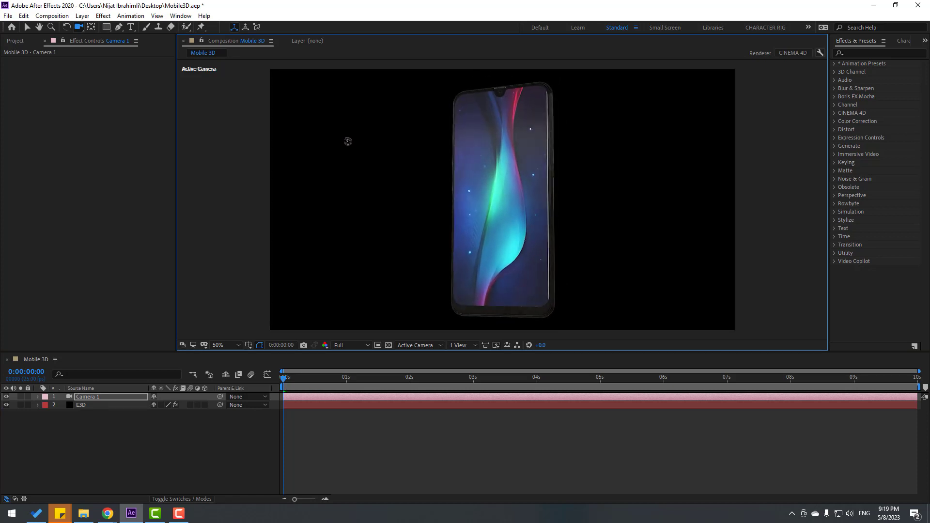
{"action": "left_click_drag", "start_coordinate": [475, 172], "coordinate": [565, 176]}
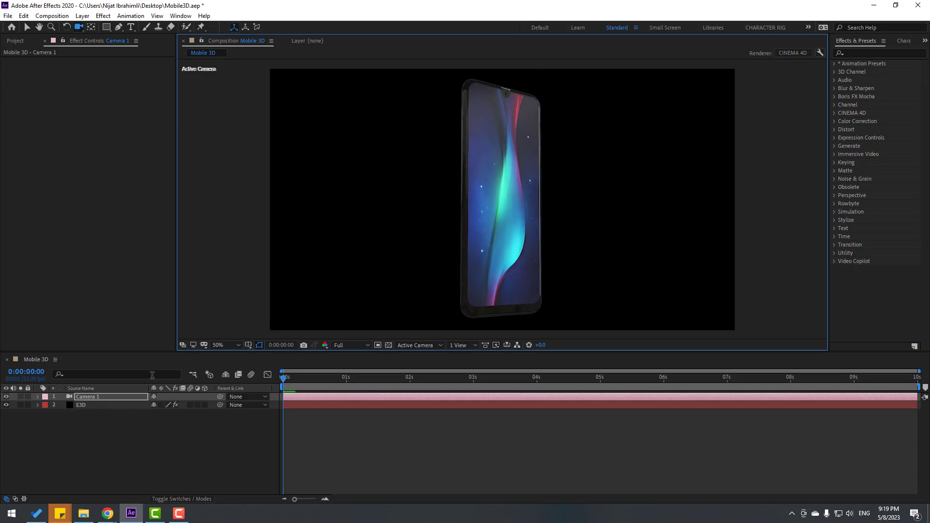
Turn on Show in BG for the Physical Environment in the E3D layer's Render Settings
{"action": "left_click", "coordinate": [88, 407]}
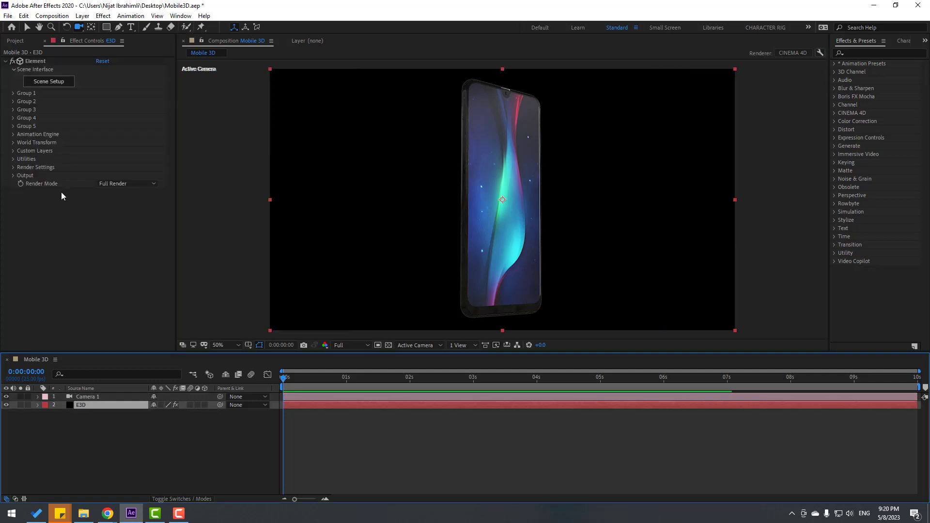
{"action": "left_click", "coordinate": [13, 168]}
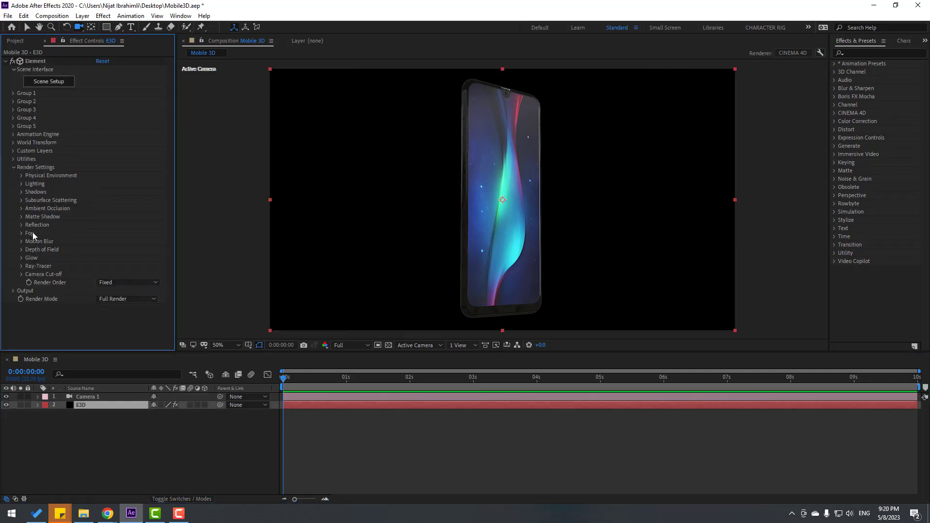
{"action": "left_click", "coordinate": [22, 176]}
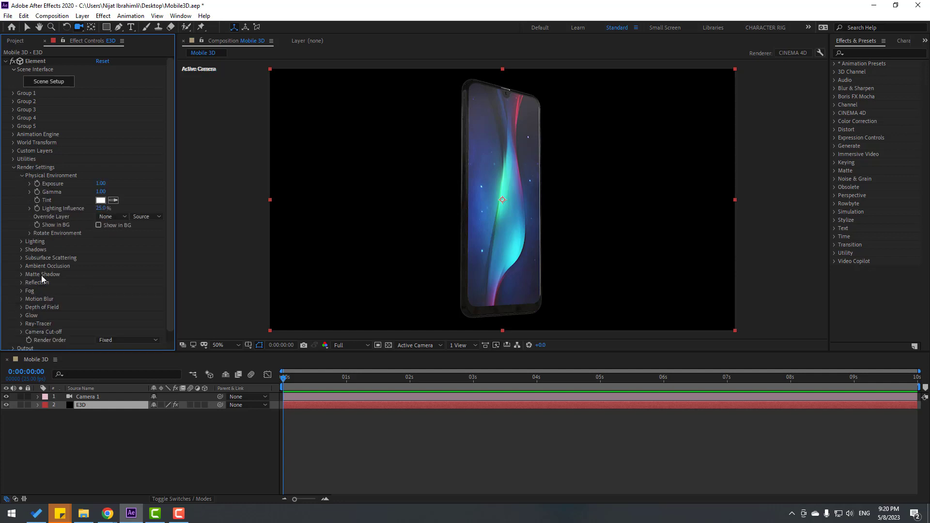
{"action": "left_click", "coordinate": [99, 225]}
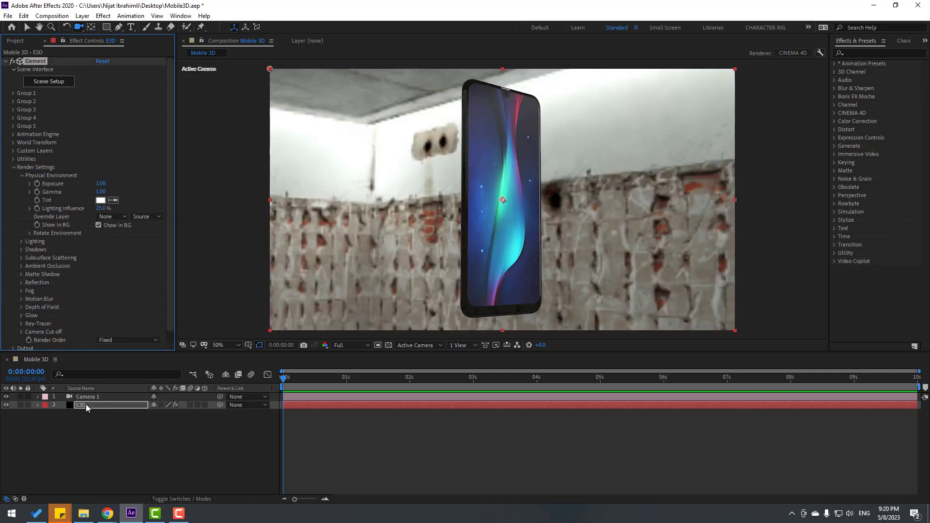
Reopen the E3D layer's scene setup and browse the BackLight_2K environment presets
{"action": "left_click", "coordinate": [86, 404]}
{"action": "left_click", "coordinate": [42, 84]}
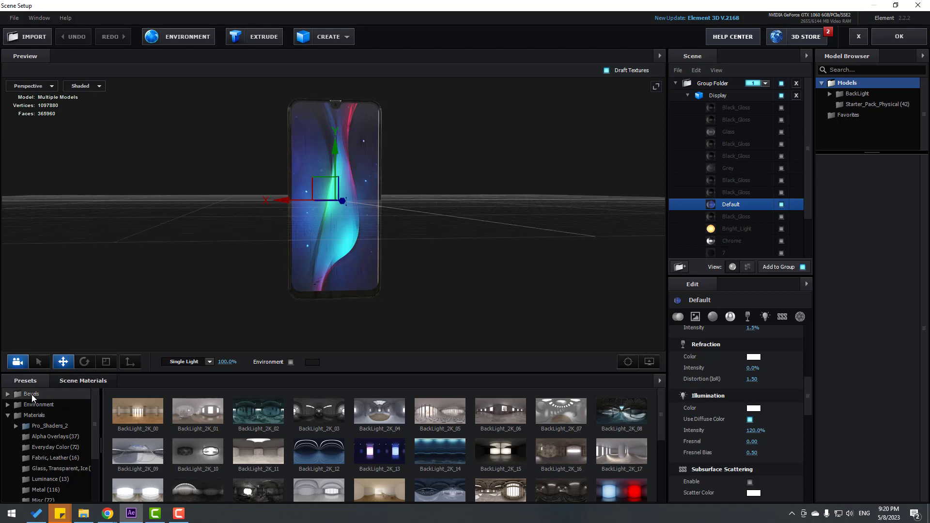
{"action": "left_click", "coordinate": [33, 405]}
{"action": "left_click", "coordinate": [36, 417]}
{"action": "left_click", "coordinate": [45, 426]}
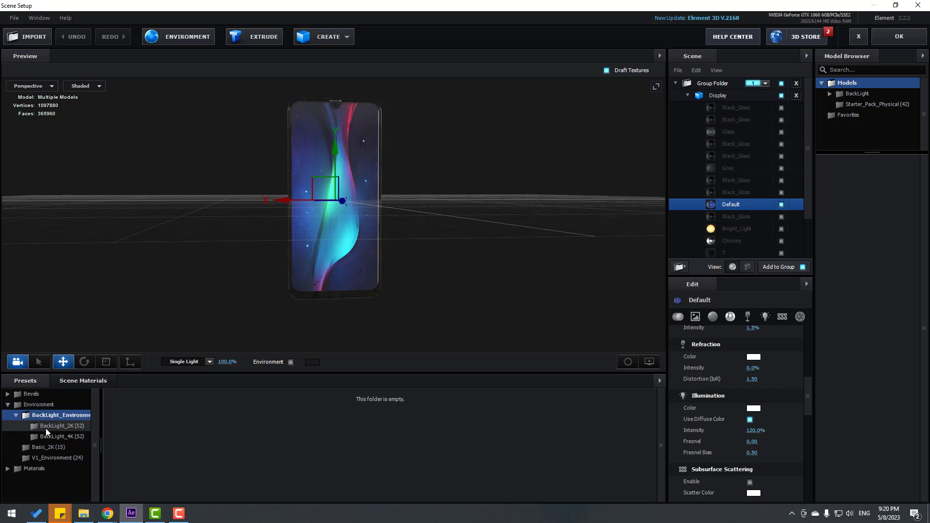
{"action": "scroll", "coordinate": [387, 458], "scroll_direction": "down", "scroll_amount": 5}
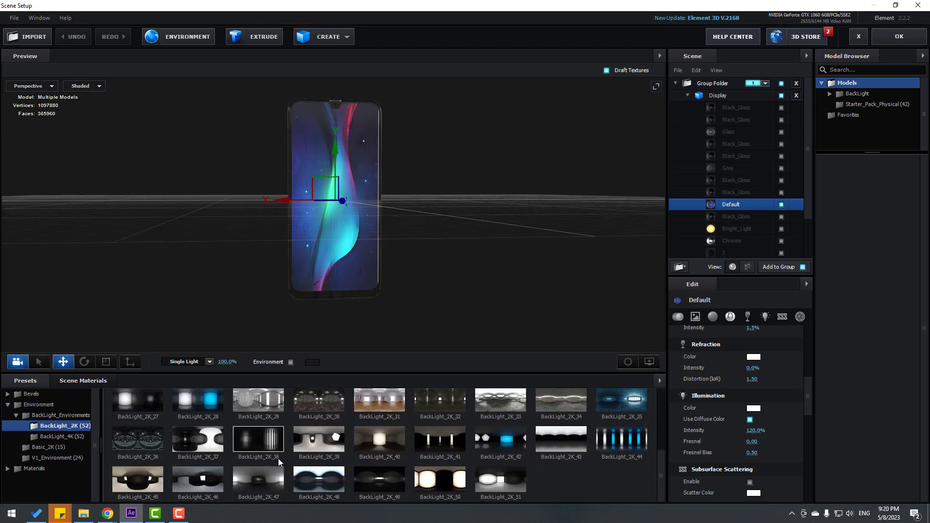
Try the BackLight_2K_27 environment on the scene and display the environment behind the phone in the preview
{"action": "left_click", "coordinate": [144, 405]}
{"action": "scroll", "coordinate": [301, 168], "scroll_direction": "up", "scroll_amount": 1}
{"action": "left_click_drag", "start_coordinate": [301, 167], "coordinate": [196, 240]}
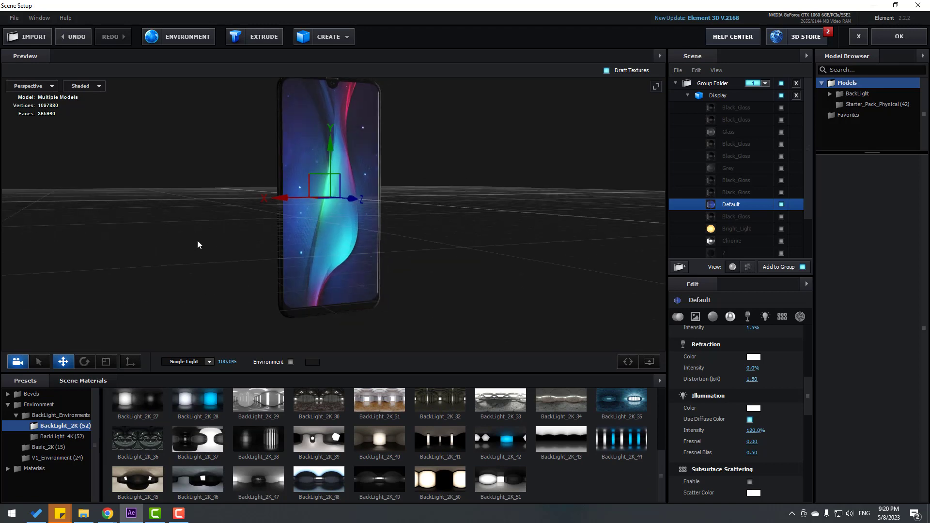
{"action": "left_click", "coordinate": [291, 361]}
{"action": "mouse_move", "coordinate": [277, 210]}
{"action": "left_mouse_down"}
{"action": "mouse_move", "coordinate": [211, 200]}
{"action": "mouse_move", "coordinate": [283, 199]}
{"action": "left_mouse_up"}
{"action": "scroll", "coordinate": [369, 453], "scroll_direction": "up", "scroll_amount": 3}
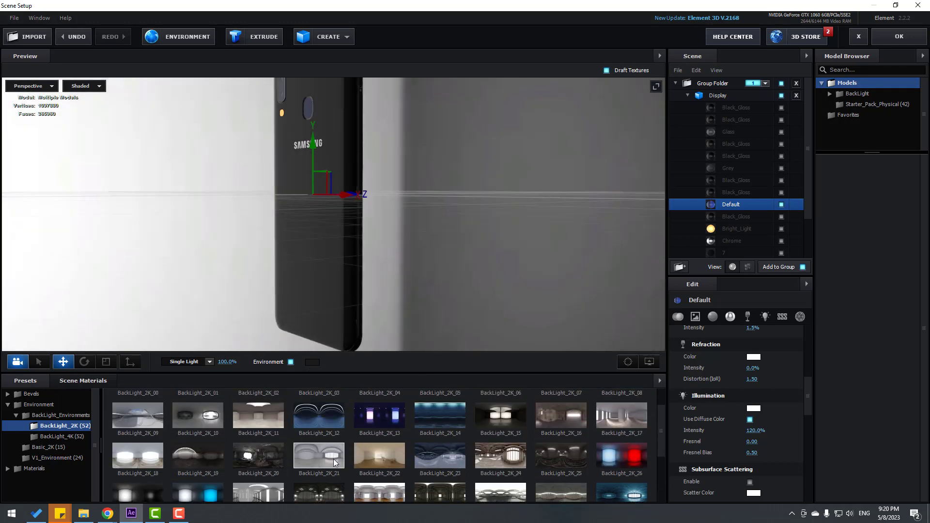
Replace the scene's environment with BackLight_2K_13, check the phone's front against it, and apply the scene setup
{"action": "left_click", "coordinate": [369, 453]}
{"action": "left_click_drag", "start_coordinate": [444, 176], "coordinate": [416, 213]}
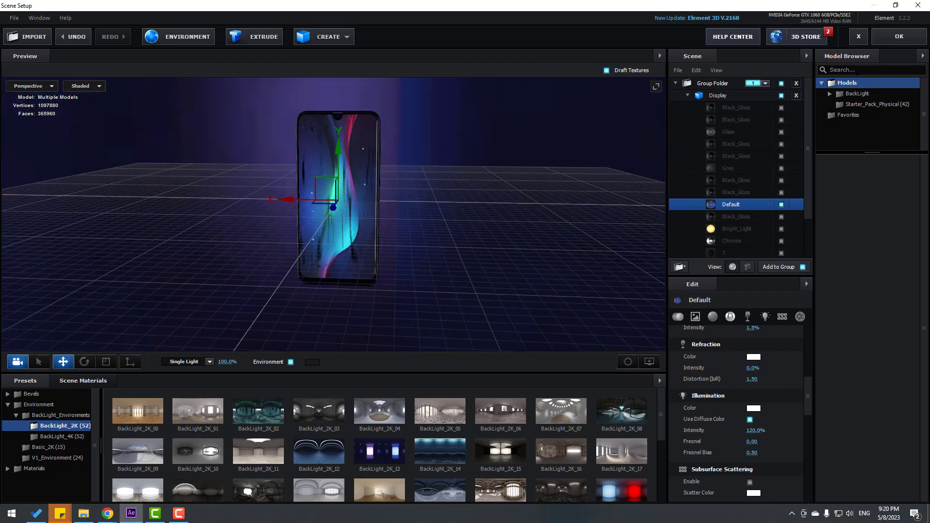
{"action": "left_click", "coordinate": [885, 42]}
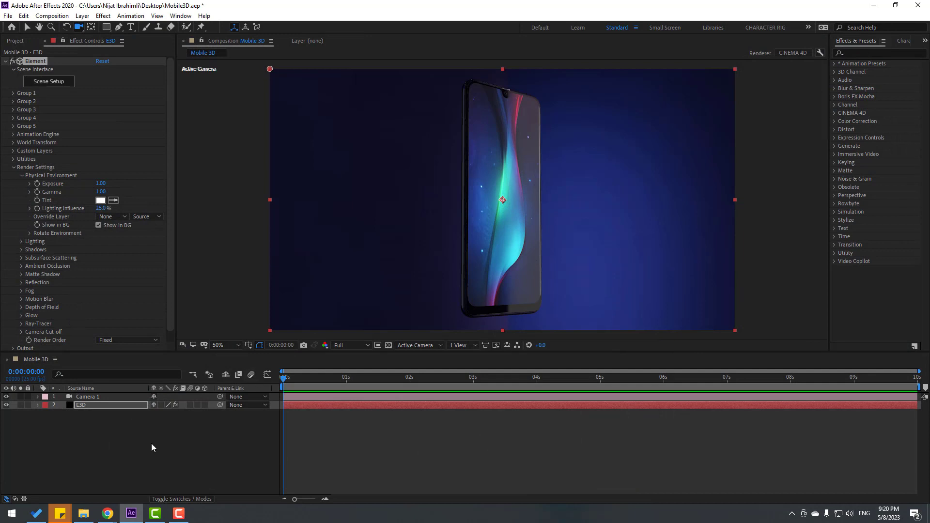
Orbit the camera to check the phone against the new environment, and turn off Show in BG on the E3D layer
{"action": "left_click", "coordinate": [103, 431]}
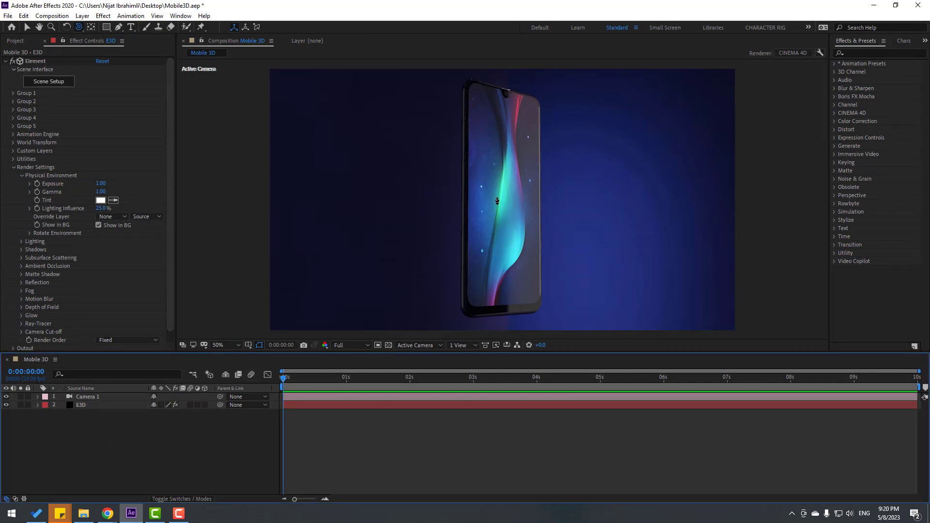
{"action": "mouse_move", "coordinate": [517, 187]}
{"action": "left_mouse_down"}
{"action": "mouse_move", "coordinate": [443, 195]}
{"action": "mouse_move", "coordinate": [644, 187]}
{"action": "mouse_move", "coordinate": [500, 193]}
{"action": "left_mouse_up"}
{"action": "left_click", "coordinate": [142, 392]}
{"action": "left_click", "coordinate": [83, 406]}
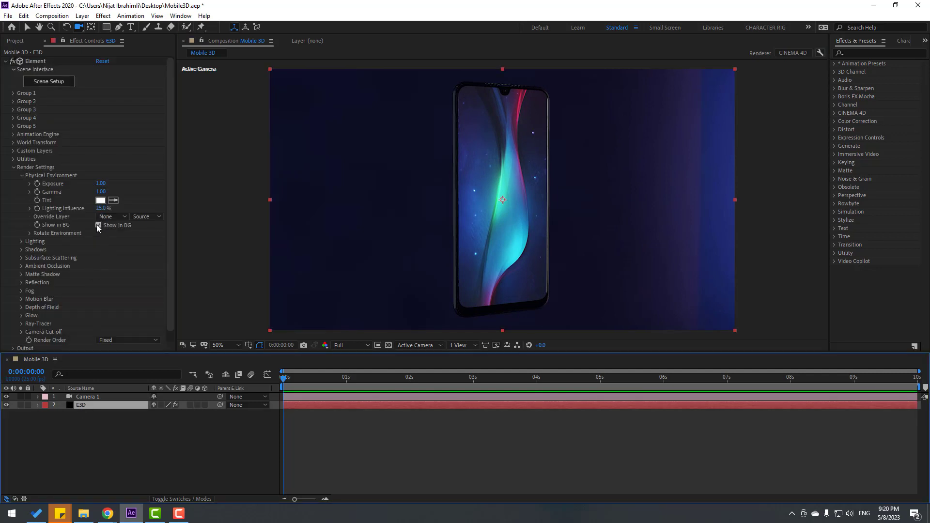
{"action": "left_click", "coordinate": [98, 224]}
Orbit the camera and pull it back so the whole phone is framed from the front, and return to the Selection tool
{"action": "left_click", "coordinate": [539, 203]}
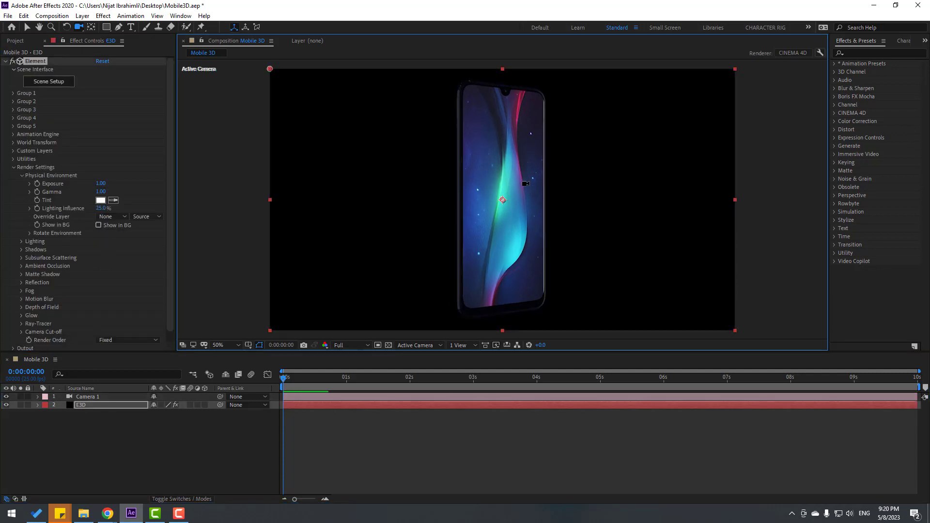
{"action": "left_click_drag", "start_coordinate": [516, 155], "coordinate": [482, 198]}
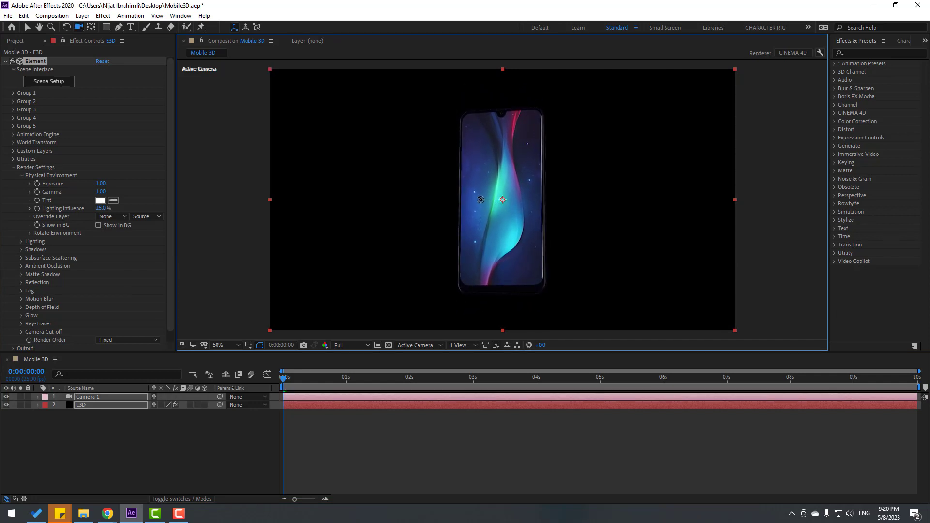
{"action": "key", "text": "v"}
{"action": "left_click", "coordinate": [86, 405]}
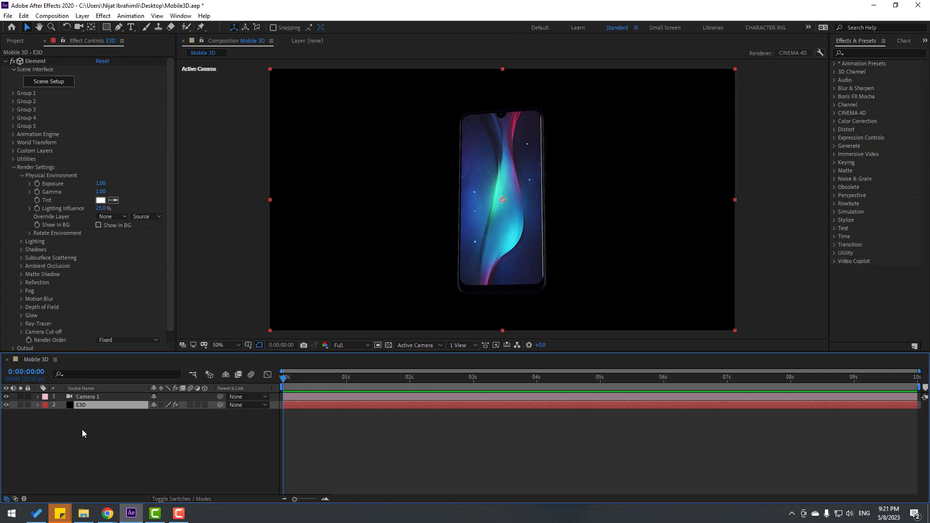
Create an orbit null for the Camera 1 layer
{"action": "right_click", "coordinate": [82, 397]}
{"action": "mouse_move", "coordinate": [117, 338]}
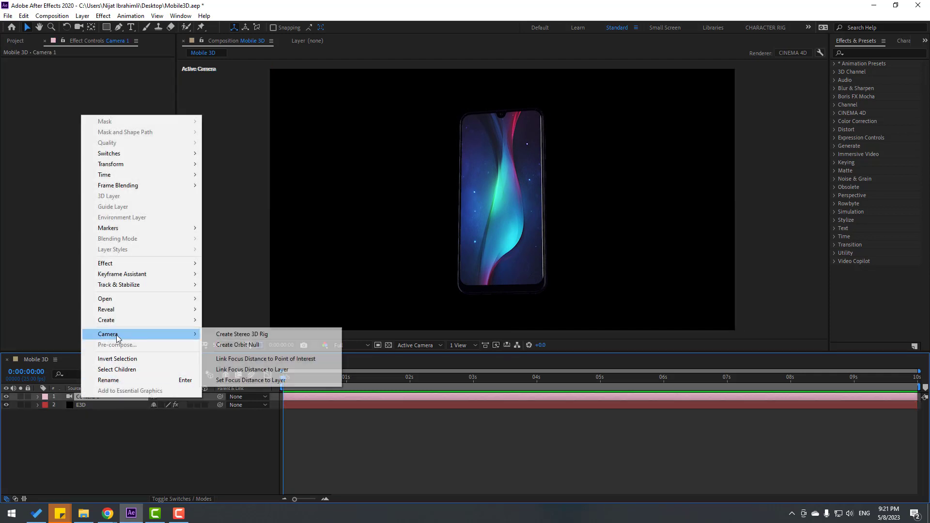
{"action": "left_click", "coordinate": [252, 346]}
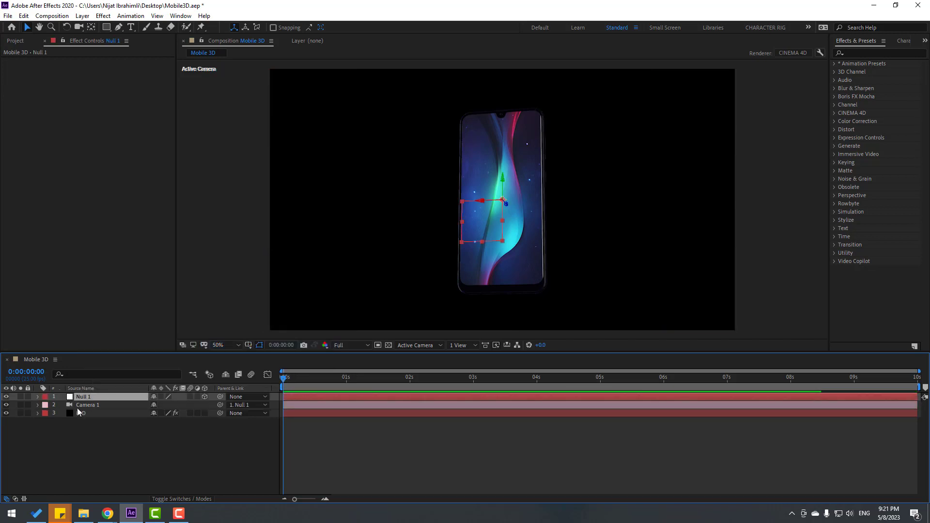
Centre the anchor point within Null 1 and return to the Selection tool
{"action": "double_click", "coordinate": [91, 30]}
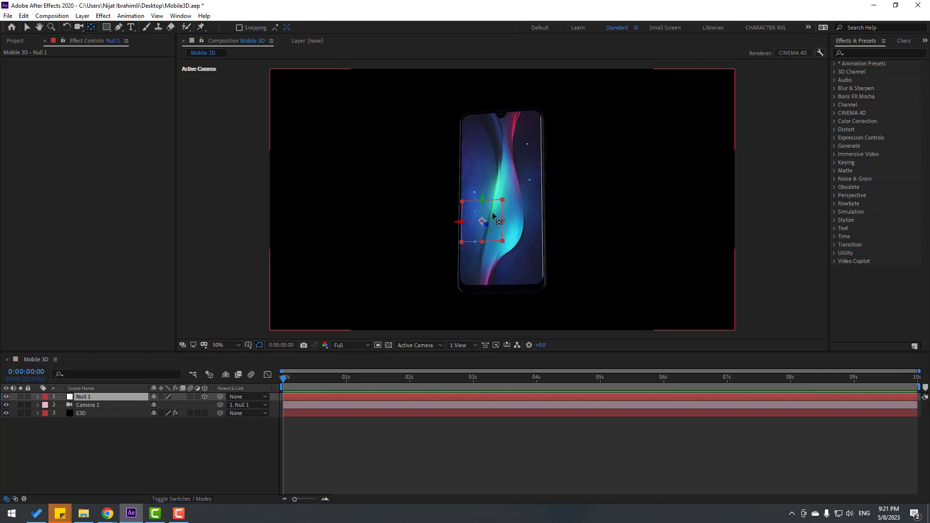
{"action": "left_click", "coordinate": [28, 28]}
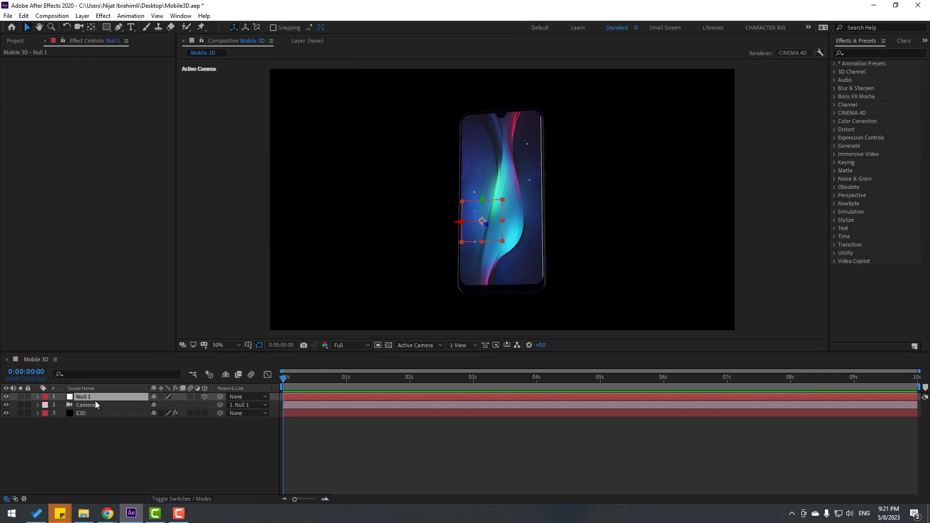
Rotate Null 1 to -17° on X and -26° on Y, and lower it slightly along its Y axis to reframe the phone
{"action": "key", "text": "r"}
{"action": "left_click_drag", "start_coordinate": [167, 421], "coordinate": [340, 408]}
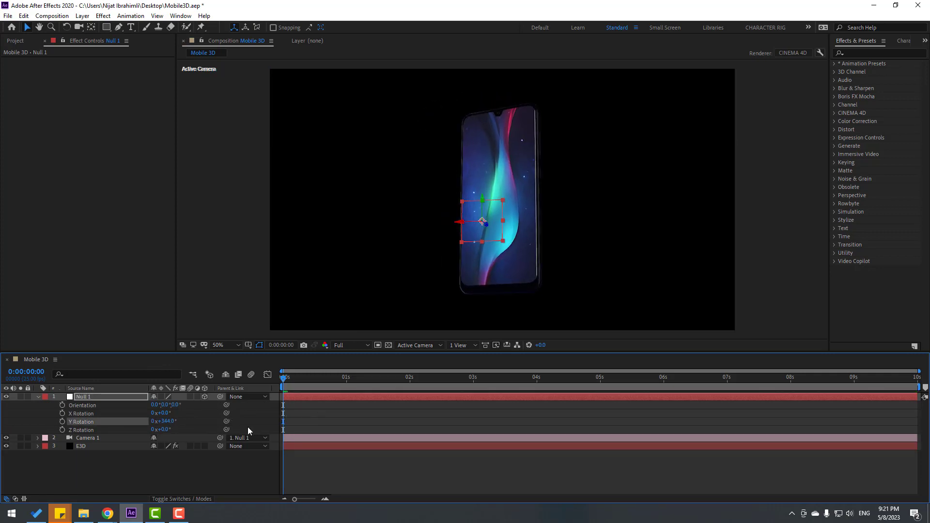
{"action": "key", "text": "ctrl+z"}
{"action": "mouse_move", "coordinate": [162, 413]}
{"action": "left_mouse_down"}
{"action": "mouse_move", "coordinate": [149, 423]}
{"action": "mouse_move", "coordinate": [168, 415]}
{"action": "left_mouse_up"}
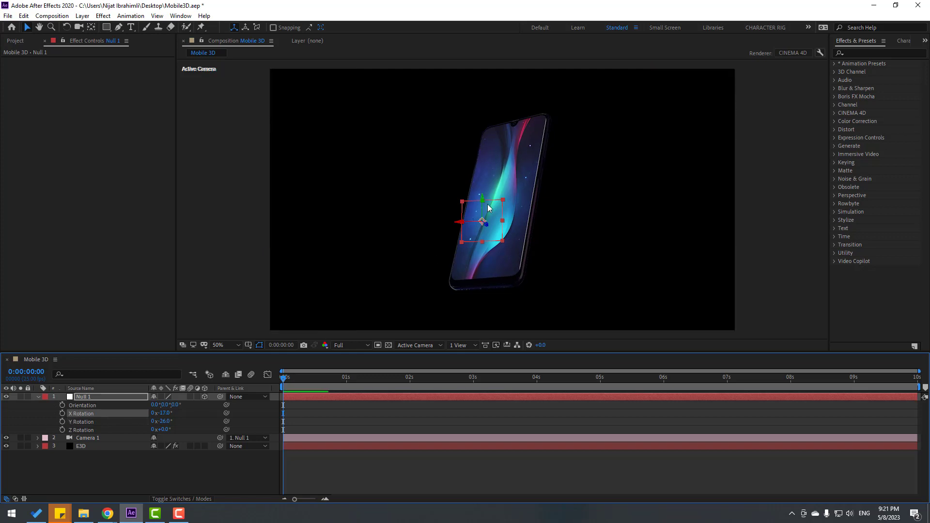
{"action": "mouse_move", "coordinate": [484, 203]}
{"action": "left_mouse_down"}
{"action": "mouse_move", "coordinate": [484, 189]}
{"action": "mouse_move", "coordinate": [481, 214]}
{"action": "left_mouse_up"}
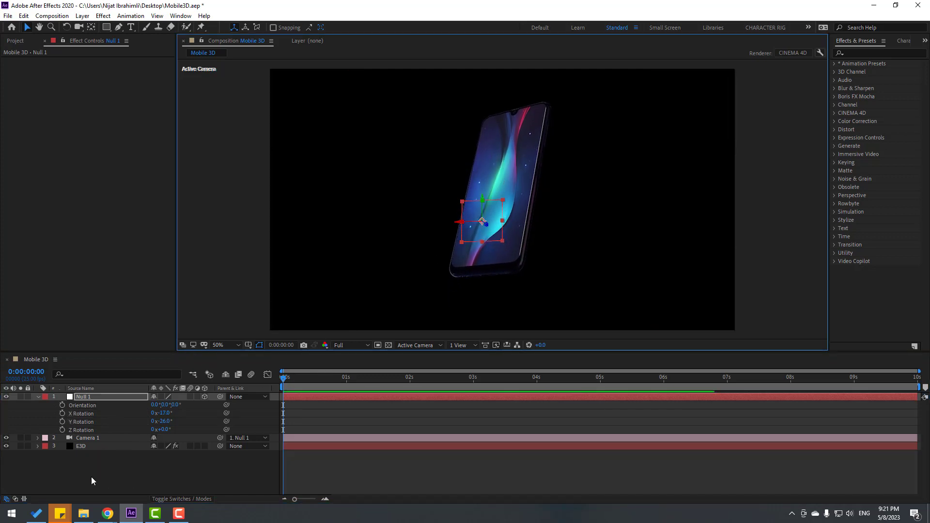
Create a black 1920 x 1080 px solid named BG and place it beneath the E3D layer
{"action": "left_click", "coordinate": [79, 481]}
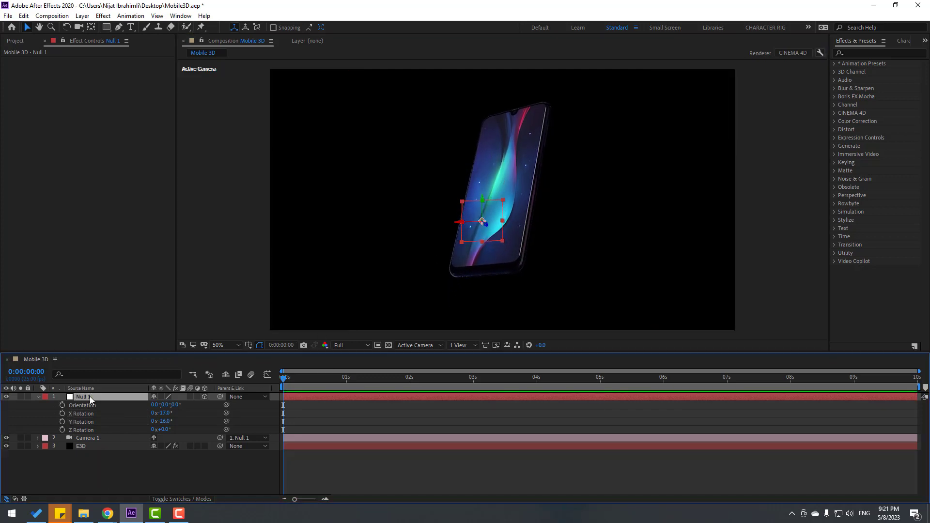
{"action": "right_click", "coordinate": [112, 473]}
{"action": "mouse_move", "coordinate": [147, 362]}
{"action": "left_click", "coordinate": [237, 388]}
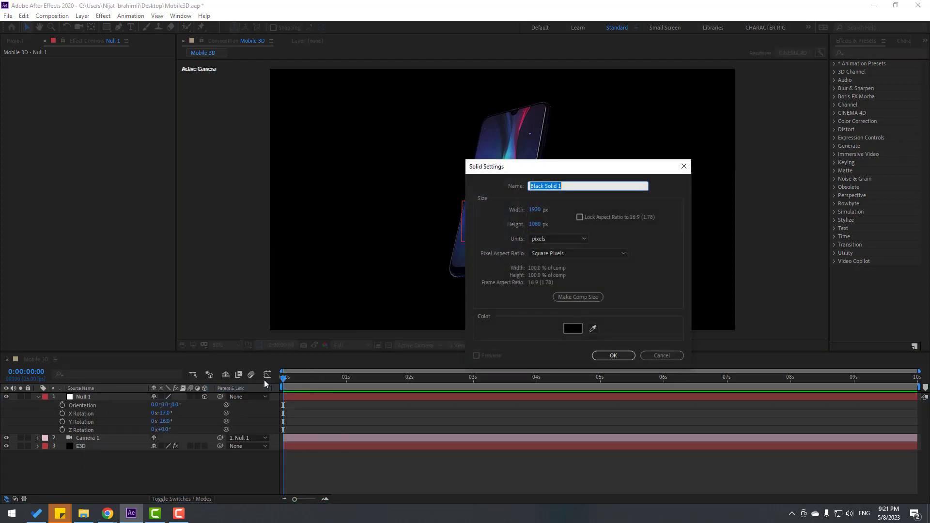
{"action": "type", "text": "BG"}
{"action": "left_click", "coordinate": [613, 355]}
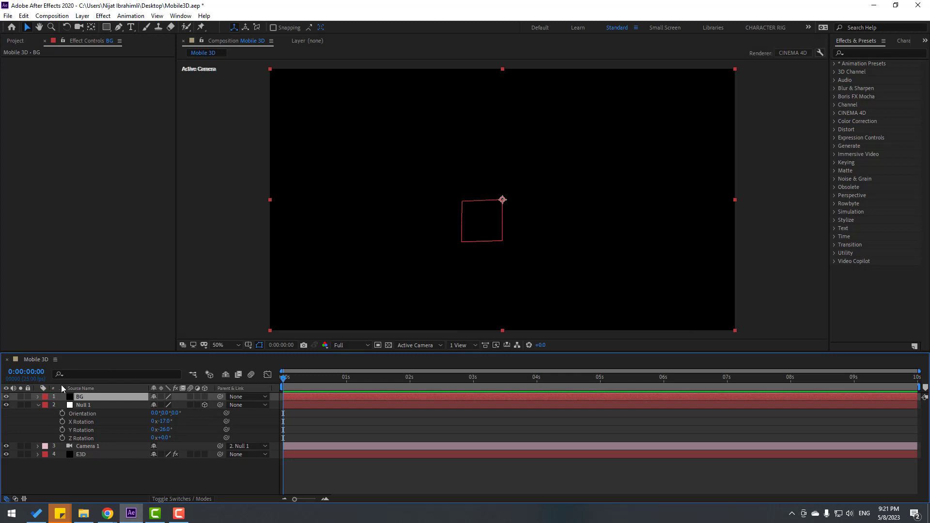
{"action": "left_click", "coordinate": [38, 405]}
{"action": "left_click_drag", "start_coordinate": [80, 397], "coordinate": [103, 429]}
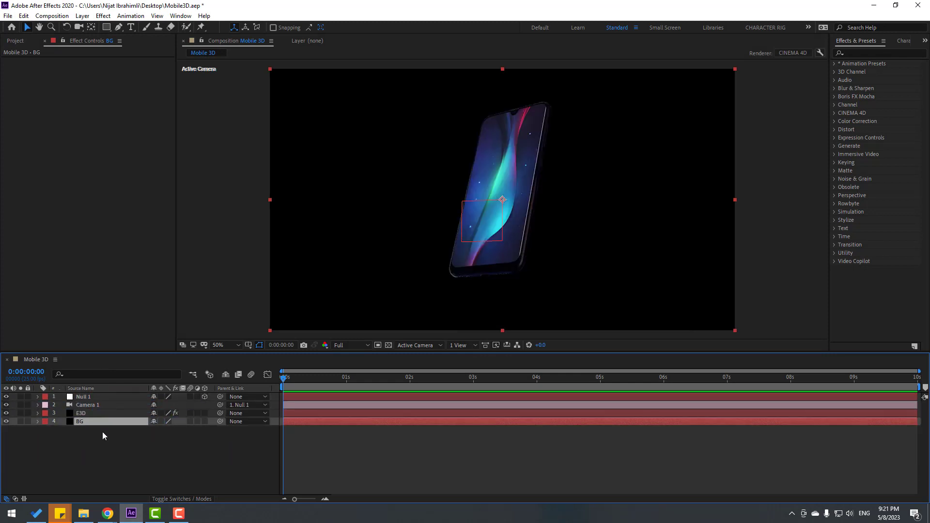
Apply the Gradient Ramp effect to the BG layer as a Radial Ramp with its colours swapped
{"action": "left_click", "coordinate": [865, 52]}
{"action": "type", "text": "gradi"}
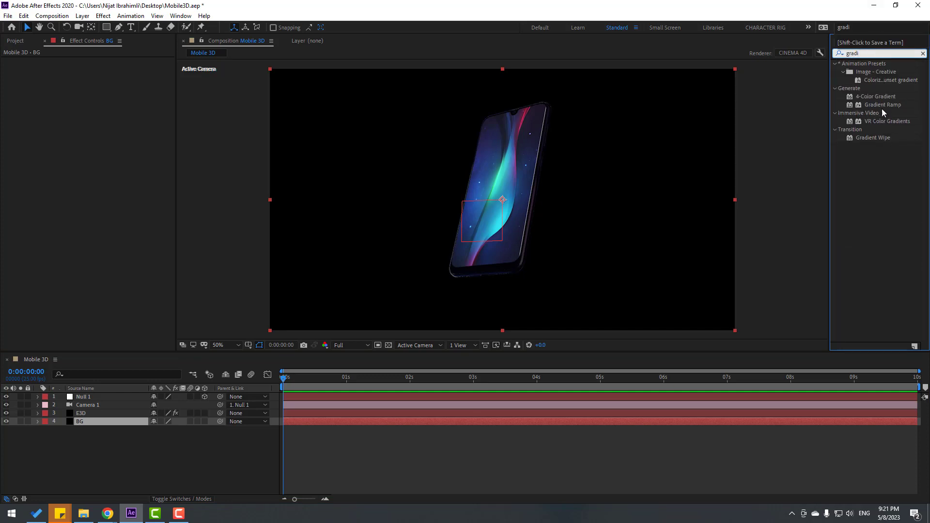
{"action": "left_click_drag", "start_coordinate": [879, 106], "coordinate": [87, 421]}
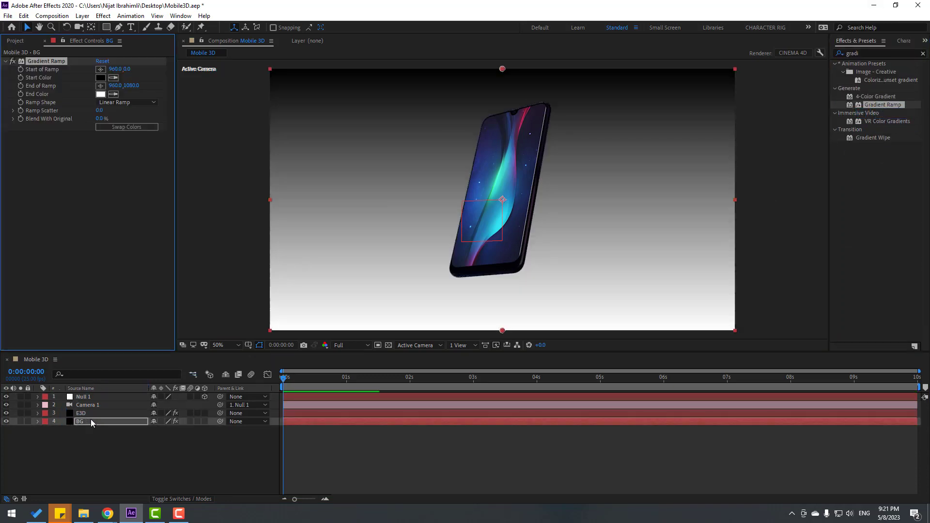
{"action": "left_click", "coordinate": [124, 102]}
{"action": "left_click", "coordinate": [129, 124]}
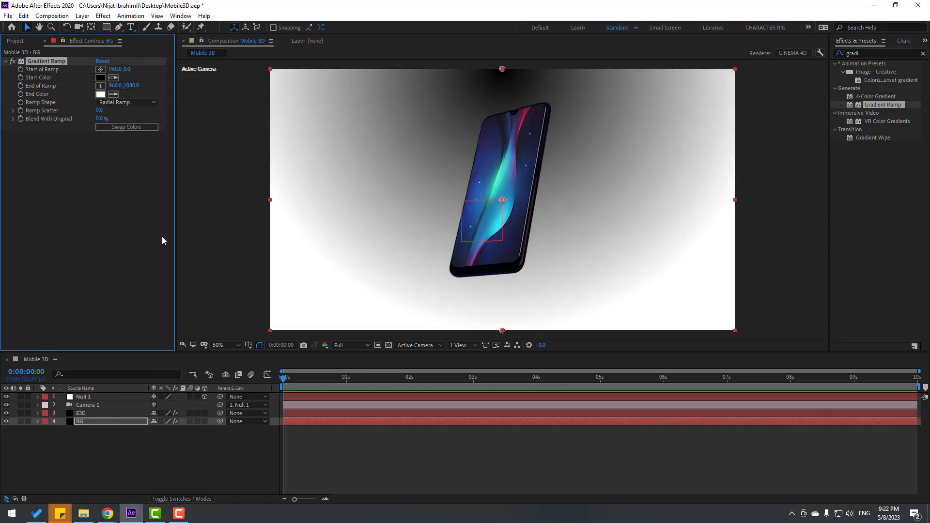
{"action": "left_click", "coordinate": [125, 128]}
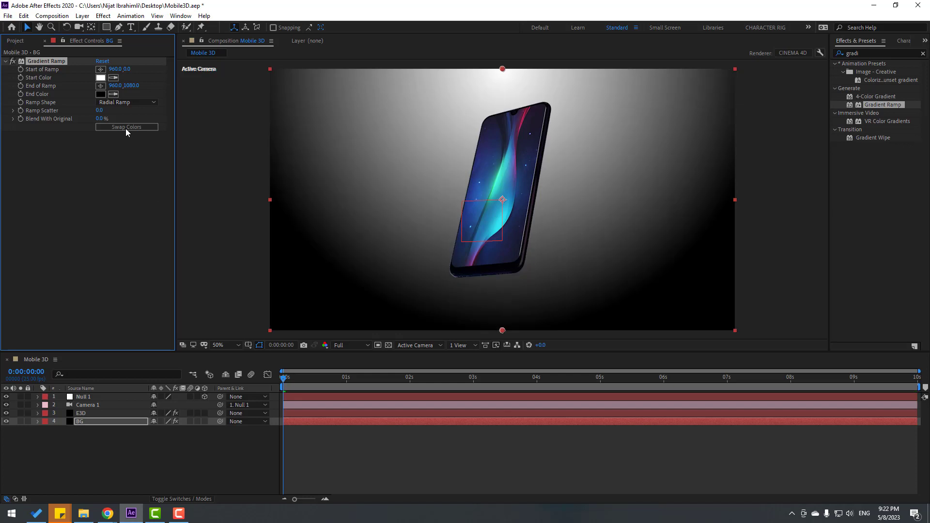
Set the Gradient Ramp's Start Color to dark grey 434343 and its End Color to very dark blue 00050B
{"action": "left_click", "coordinate": [100, 78]}
{"action": "mouse_move", "coordinate": [404, 390]}
{"action": "left_mouse_down"}
{"action": "mouse_move", "coordinate": [392, 391]}
{"action": "mouse_move", "coordinate": [353, 439]}
{"action": "left_mouse_up"}
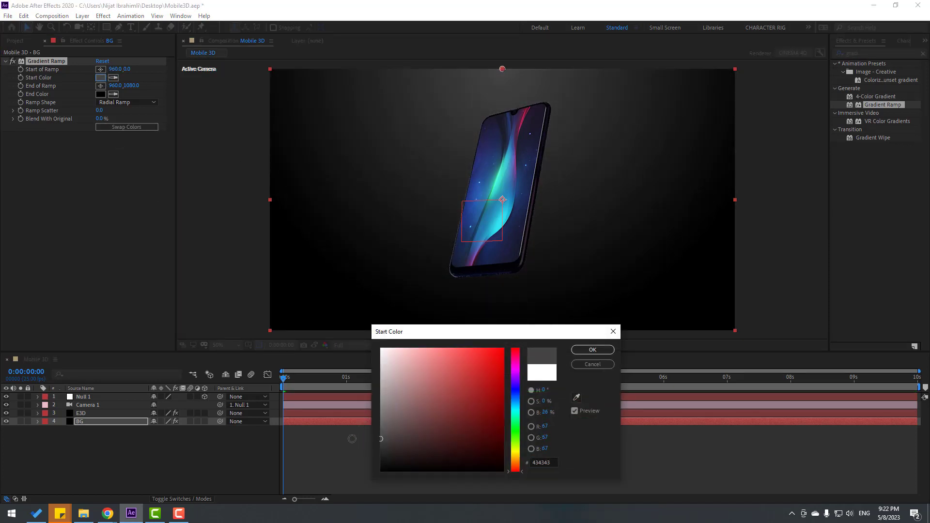
{"action": "left_click", "coordinate": [592, 350]}
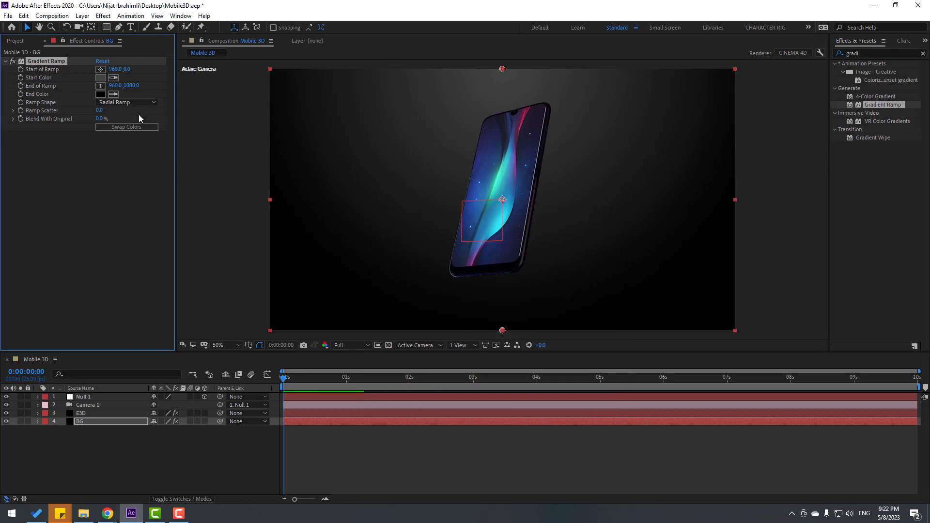
{"action": "left_click", "coordinate": [100, 94]}
{"action": "left_click", "coordinate": [515, 401]}
{"action": "left_click_drag", "start_coordinate": [426, 442], "coordinate": [512, 467]}
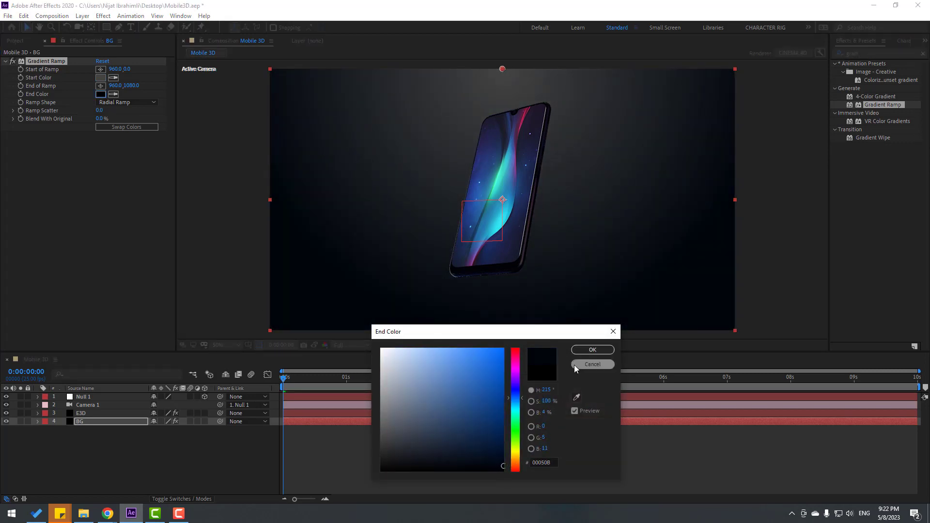
{"action": "left_click", "coordinate": [592, 349]}
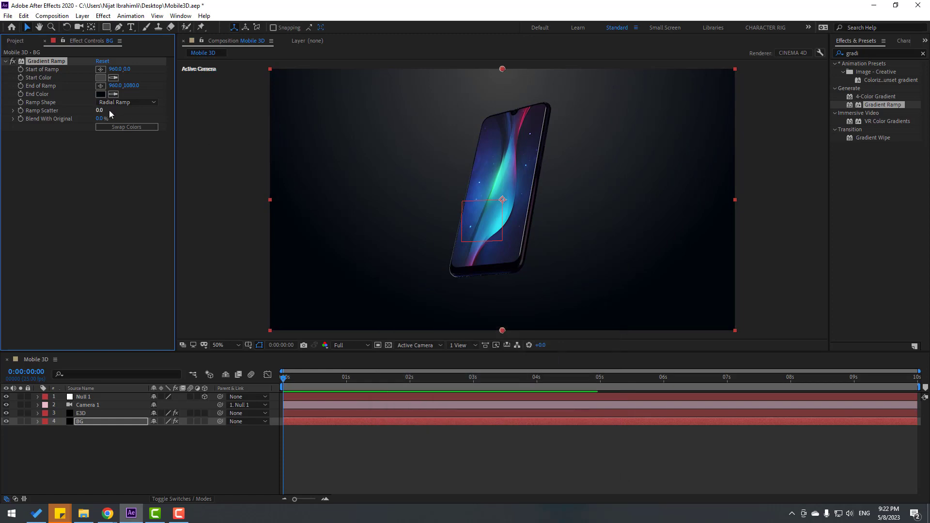
Move the ramp's start point behind the phone to about 946, 502 and set Ramp Scatter to 100
{"action": "left_click_drag", "start_coordinate": [504, 69], "coordinate": [499, 195]}
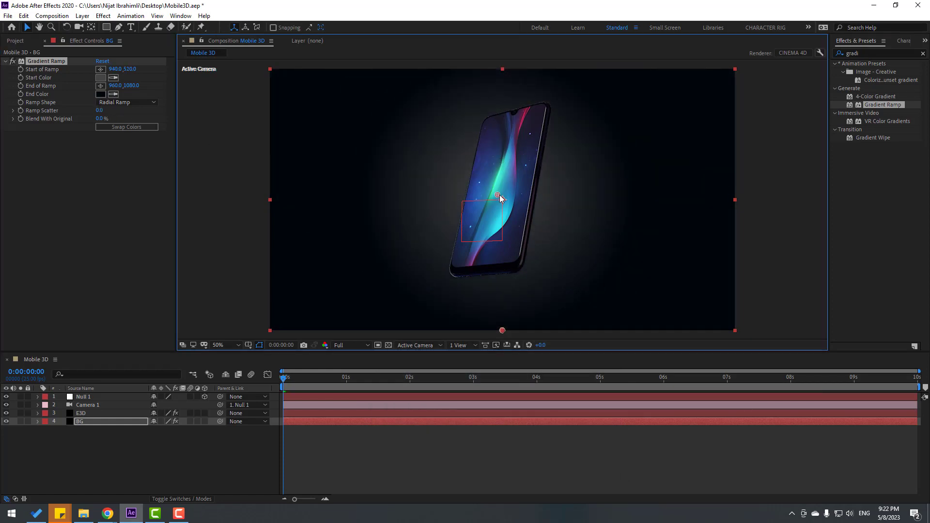
{"action": "left_click", "coordinate": [98, 111]}
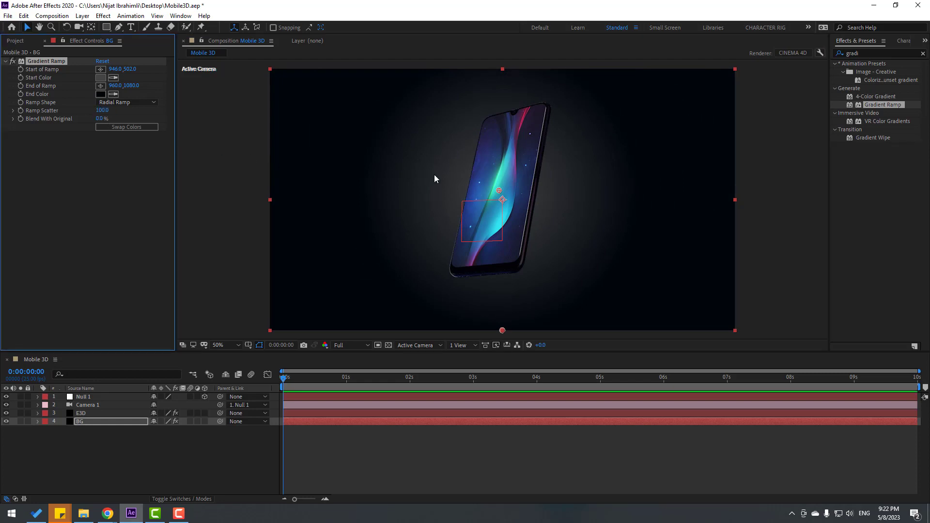
Darken the ramp's Start Color to 232323 and change its End Color to dark blue 000B1A
{"action": "left_click", "coordinate": [103, 79]}
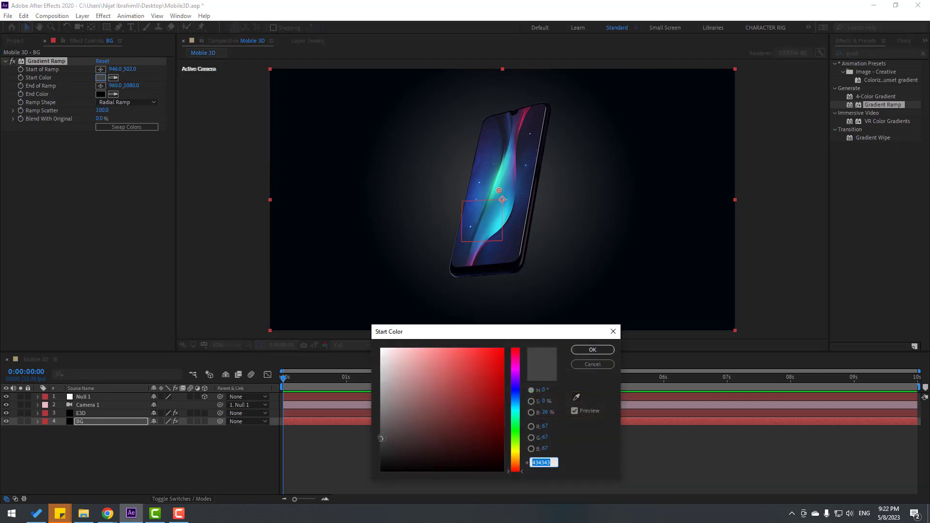
{"action": "mouse_move", "coordinate": [380, 439]}
{"action": "left_mouse_down"}
{"action": "mouse_move", "coordinate": [381, 421]}
{"action": "mouse_move", "coordinate": [360, 456]}
{"action": "left_mouse_up"}
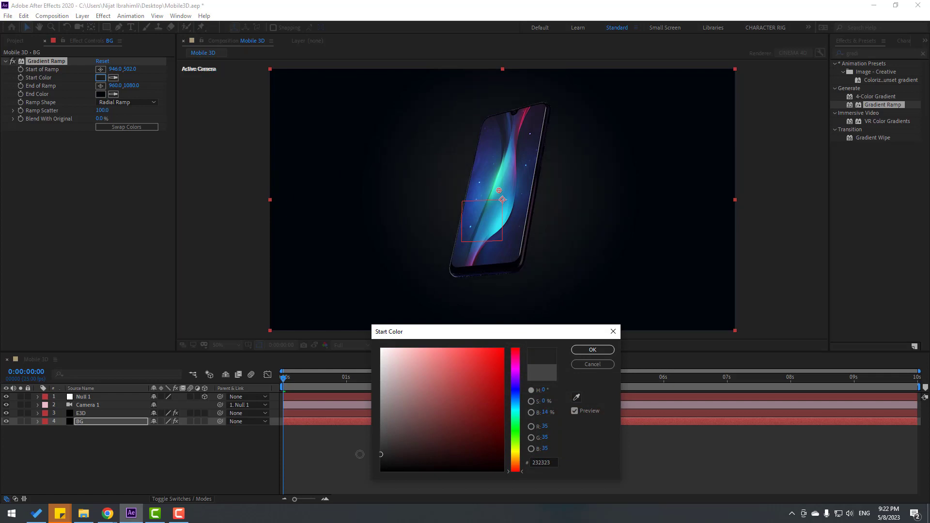
{"action": "left_click", "coordinate": [593, 349]}
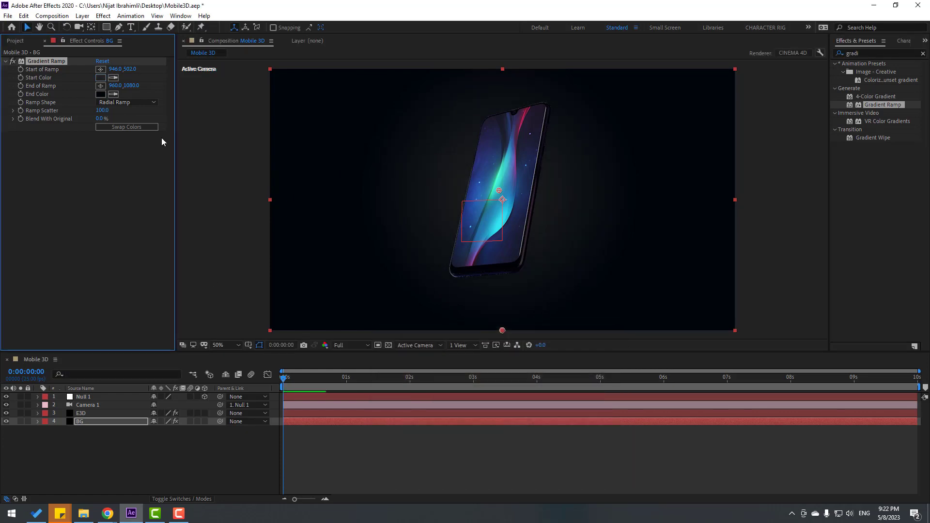
{"action": "left_click", "coordinate": [101, 94]}
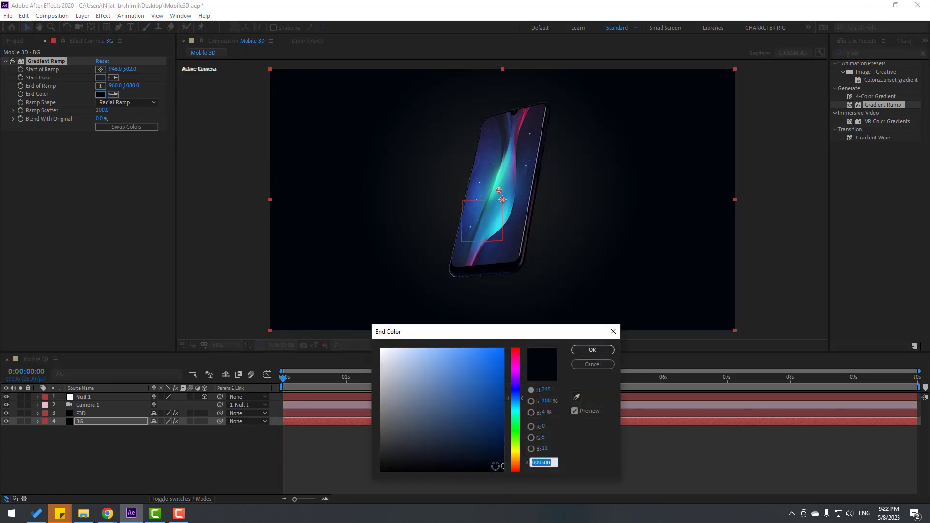
{"action": "mouse_move", "coordinate": [503, 466]}
{"action": "left_mouse_down"}
{"action": "mouse_move", "coordinate": [490, 459]}
{"action": "mouse_move", "coordinate": [506, 454]}
{"action": "left_mouse_up"}
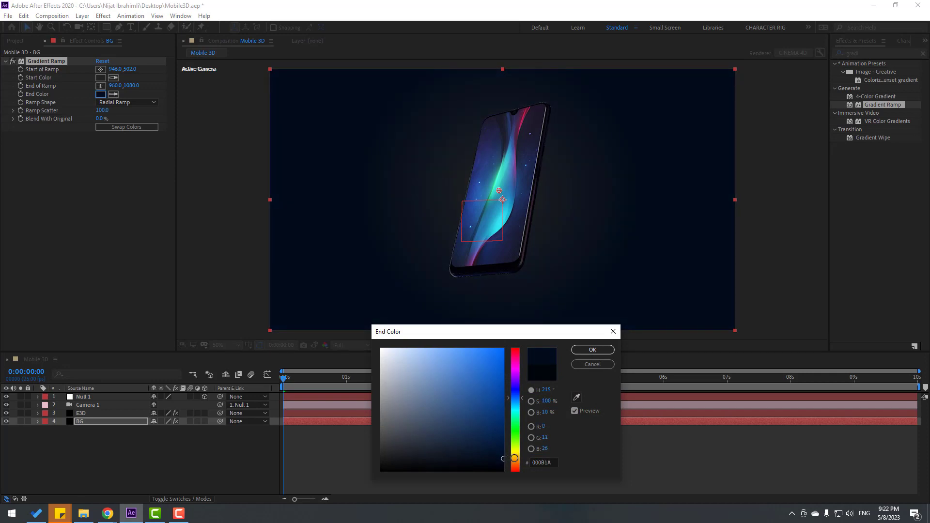
{"action": "left_click", "coordinate": [593, 349]}
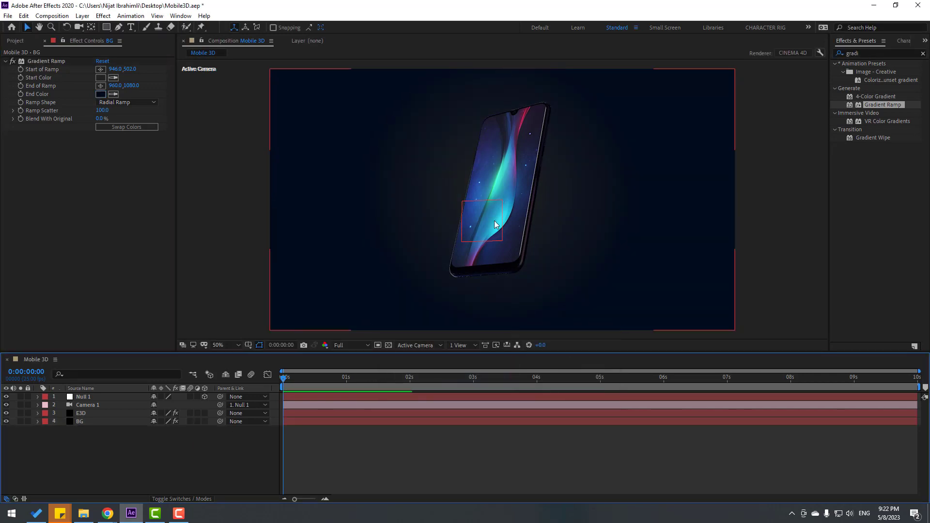
Open the Gradient Ramp's Start Color for editing
{"action": "left_click", "coordinate": [100, 77]}
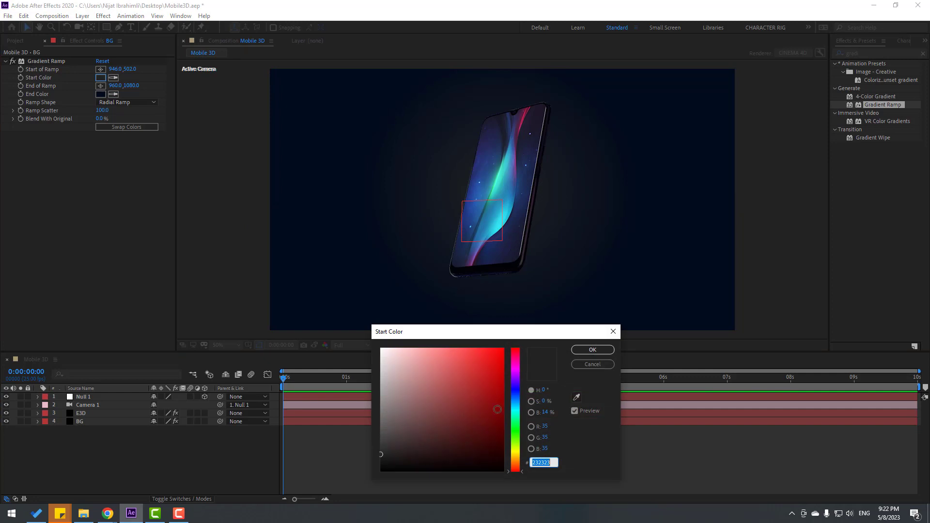
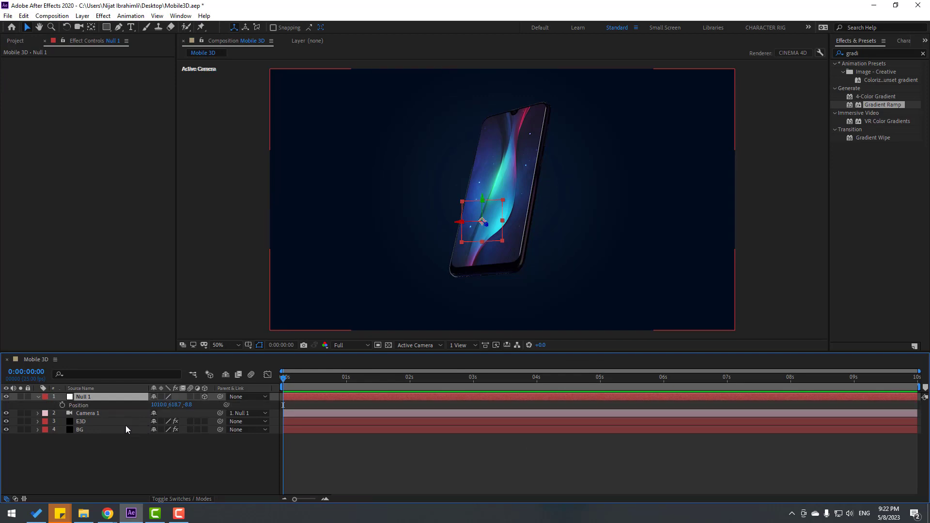
Keyframe Null 1's Position with a Y value of 559.7 at 0 s and 628.7 at 1 s
{"action": "left_click_drag", "start_coordinate": [167, 406], "coordinate": [146, 402]}
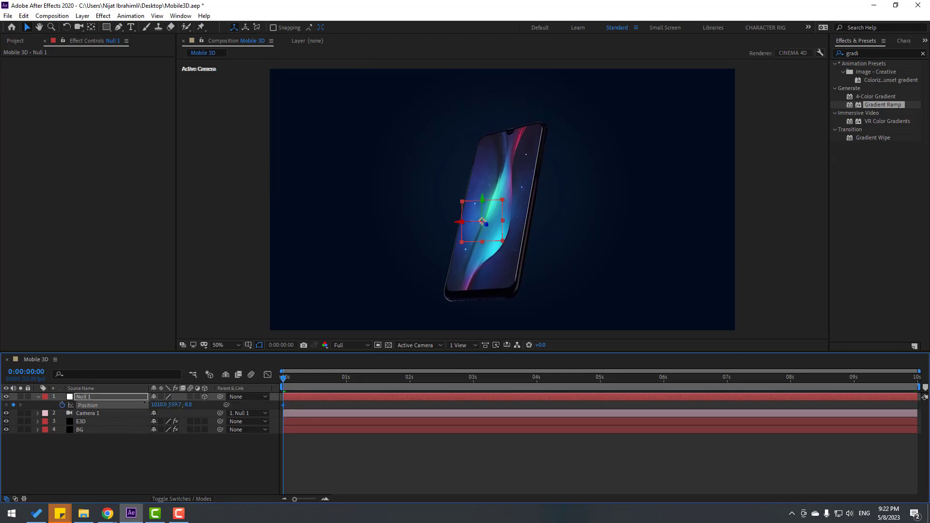
{"action": "left_click_drag", "start_coordinate": [283, 377], "coordinate": [347, 383]}
{"action": "left_click_drag", "start_coordinate": [177, 407], "coordinate": [222, 391]}
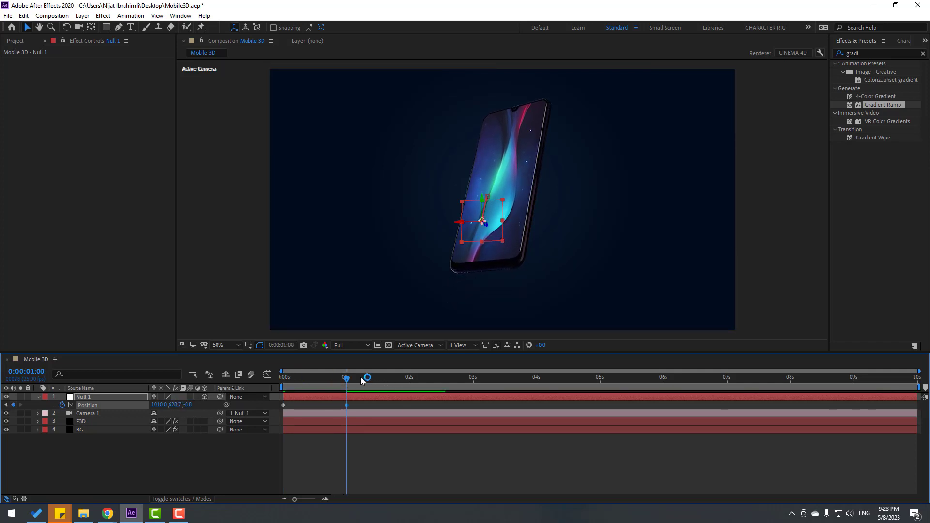
Copy Null 1's first Position keyframe to 2 s and preview the motion with the work area ending there
{"action": "left_click_drag", "start_coordinate": [364, 378], "coordinate": [411, 383]}
{"action": "left_click", "coordinate": [284, 405]}
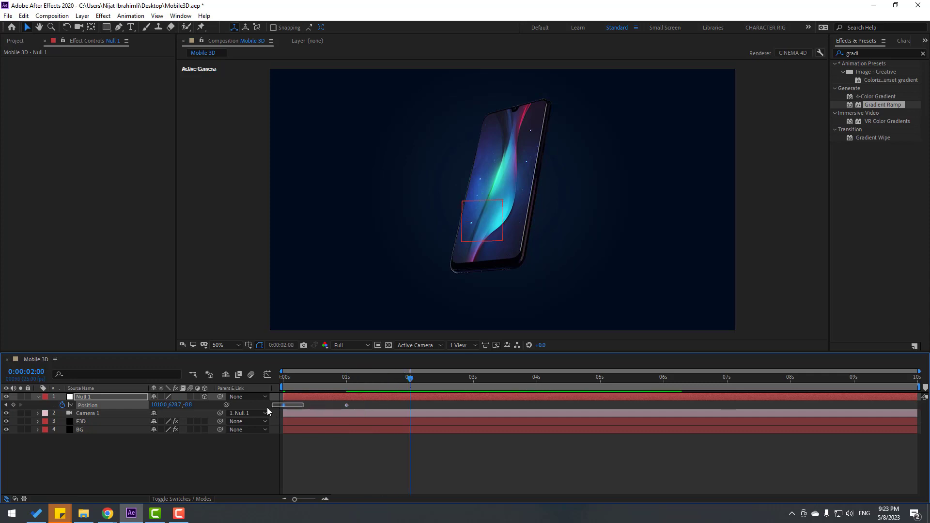
{"action": "key", "text": "ctrl+c"}
{"action": "key", "text": "ctrl+v"}
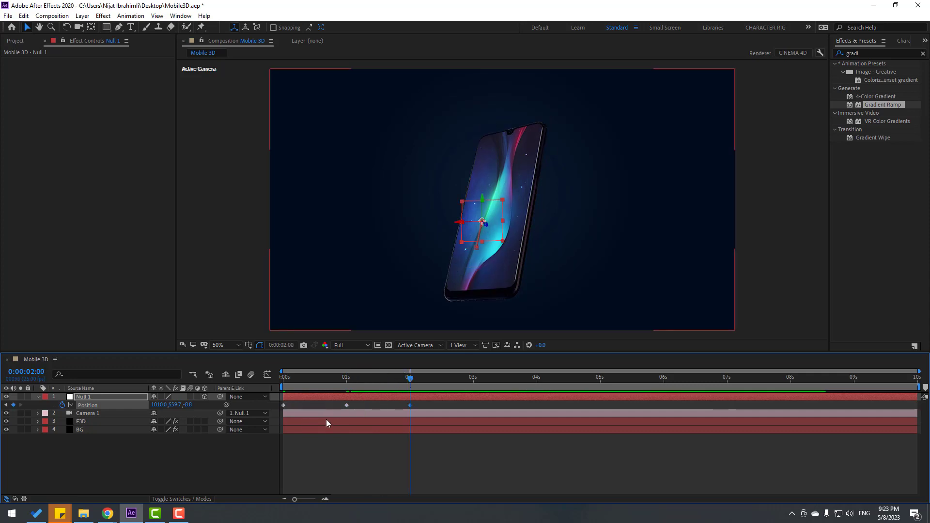
{"action": "key", "text": "space"}
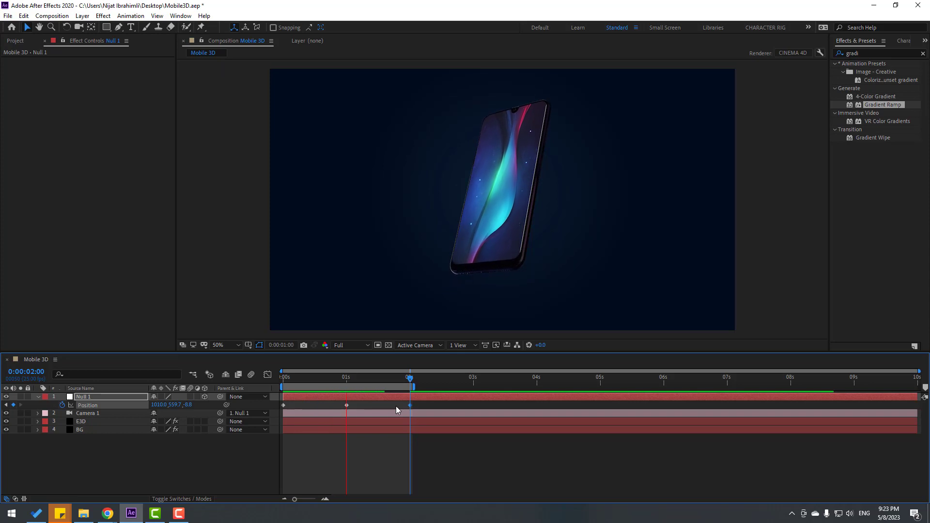
{"action": "key", "text": "space"}
Apply Easy Ease to all three of Null 1's Position keyframes
{"action": "left_click_drag", "start_coordinate": [425, 407], "coordinate": [285, 407]}
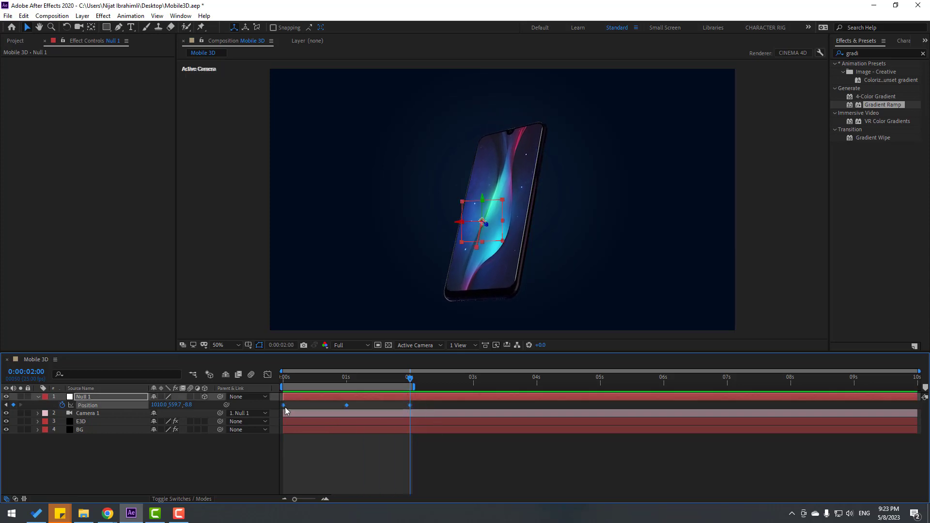
{"action": "right_click", "coordinate": [283, 406]}
{"action": "mouse_move", "coordinate": [339, 399]}
{"action": "left_click", "coordinate": [435, 431]}
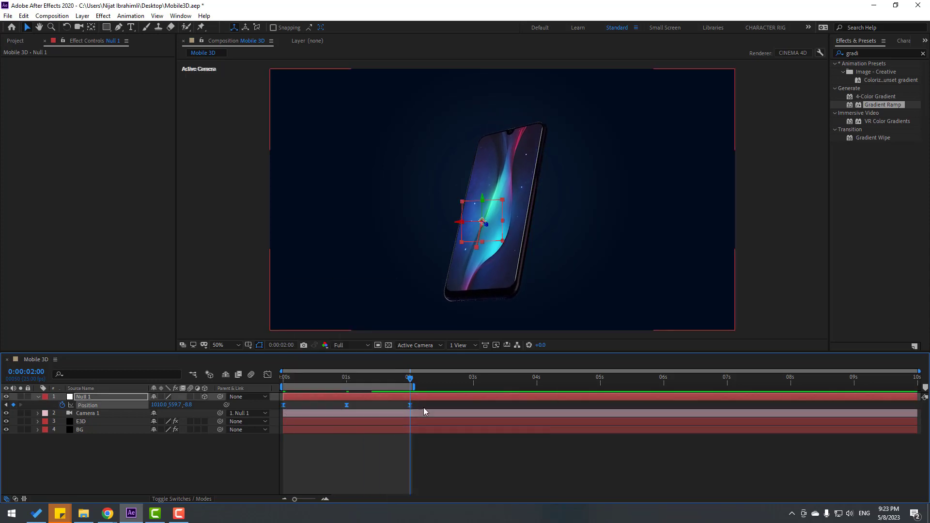
Show the Title/Action Safe guides, shift all Position keyframes together so Null 1 sits at 997.0, 617.7 at 1 s, and preview
{"action": "left_click_drag", "start_coordinate": [387, 383], "coordinate": [347, 383]}
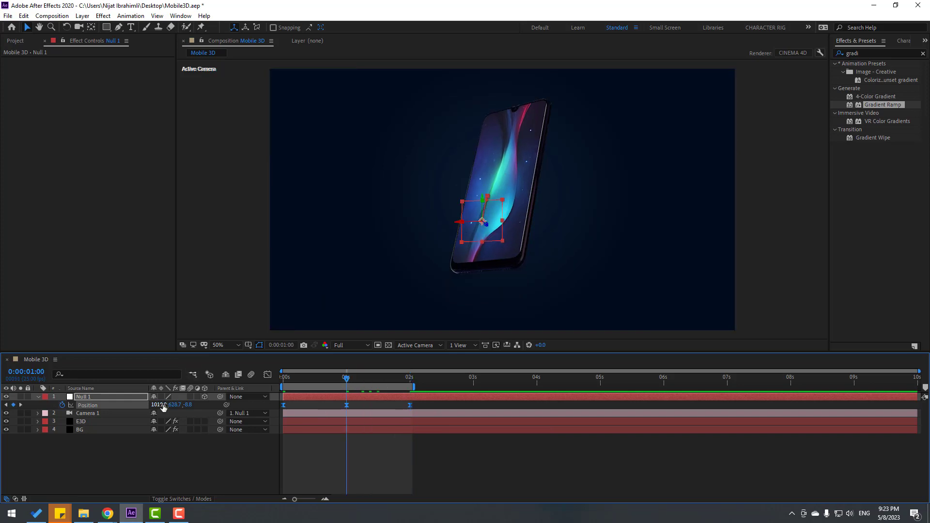
{"action": "left_click_drag", "start_coordinate": [163, 407], "coordinate": [146, 398]}
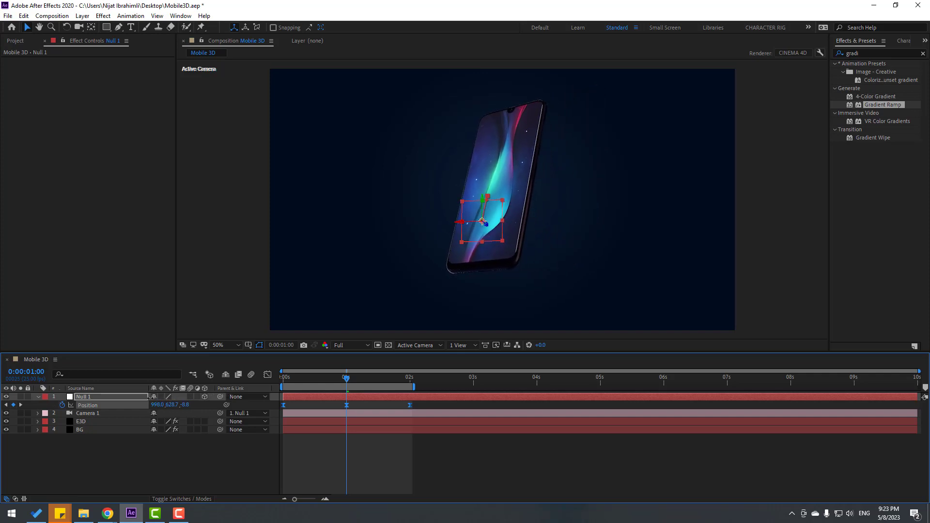
{"action": "left_click", "coordinate": [248, 345]}
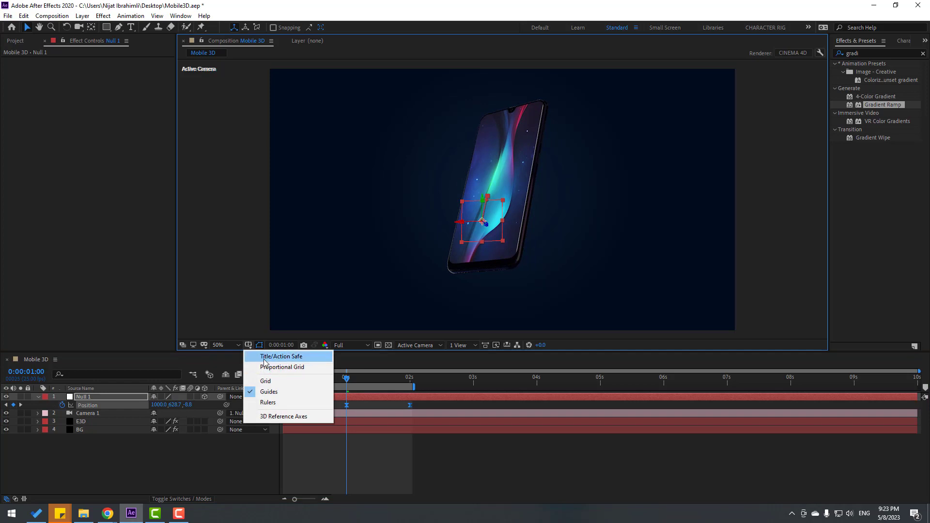
{"action": "left_click", "coordinate": [285, 361]}
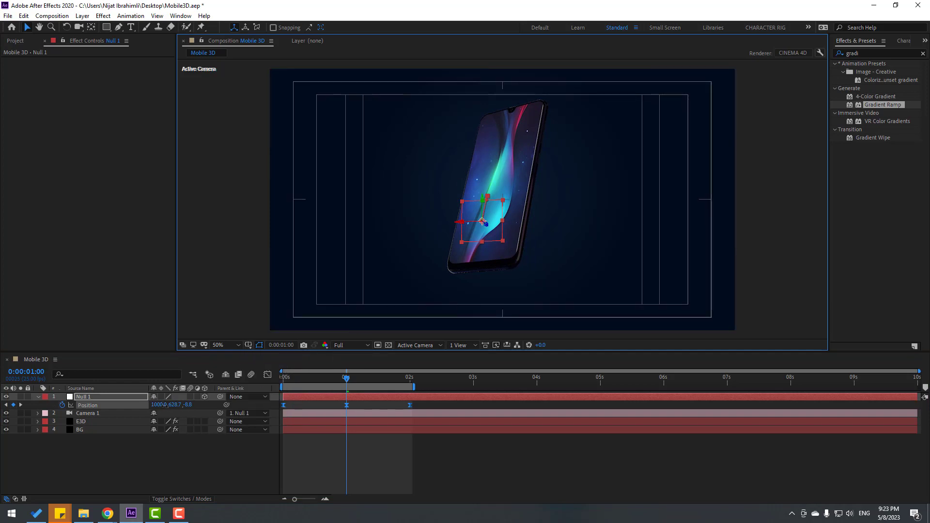
{"action": "mouse_move", "coordinate": [161, 406]}
{"action": "left_mouse_down"}
{"action": "mouse_move", "coordinate": [174, 406]}
{"action": "mouse_move", "coordinate": [165, 409]}
{"action": "left_mouse_up"}
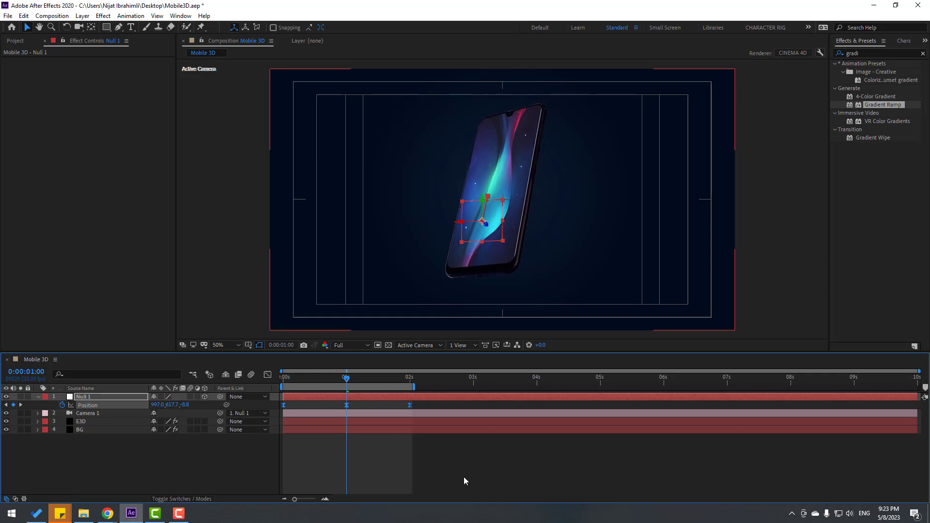
{"action": "left_click", "coordinate": [475, 461]}
{"action": "key", "text": "space"}
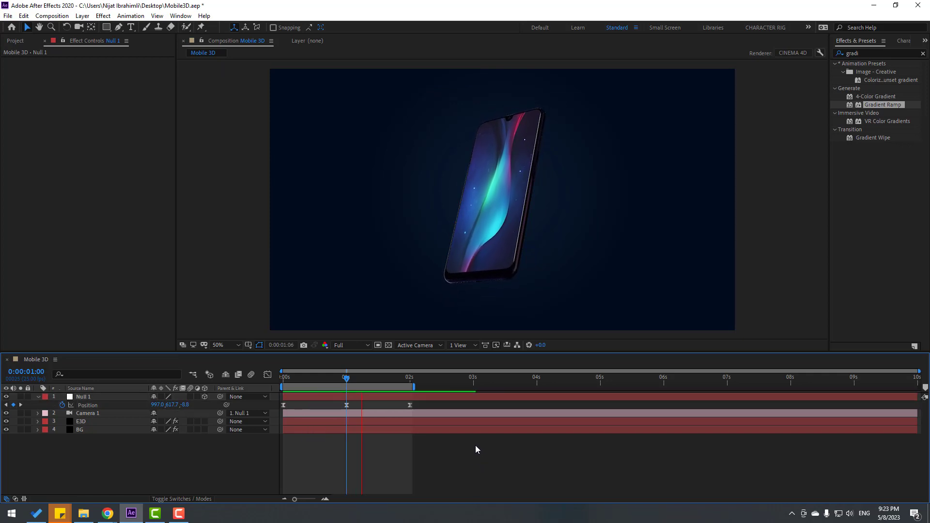
{"action": "key", "text": "space"}
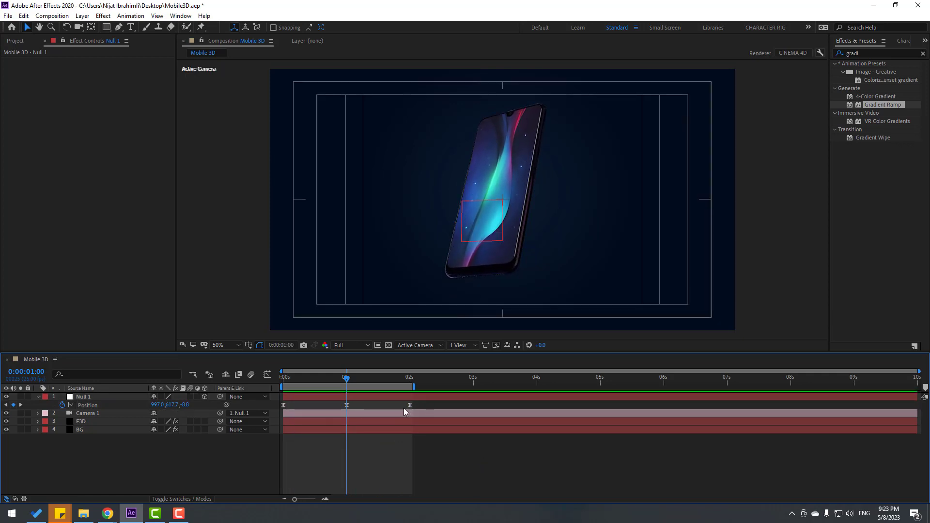
Stretch the Position keyframes to about 2 s and 4 s, extend the work area to 4 s, and preview the slower motion
{"action": "left_click", "coordinate": [410, 405]}
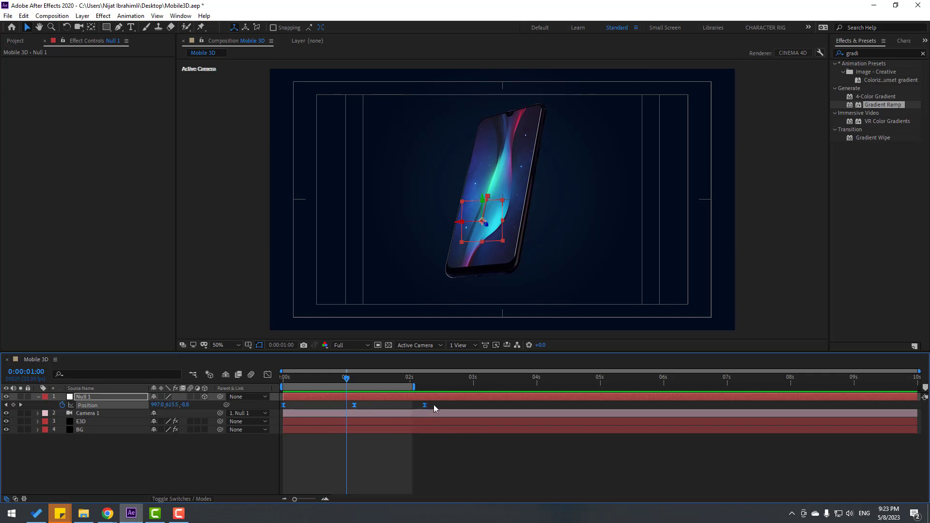
{"action": "left_click_drag", "start_coordinate": [521, 403], "coordinate": [533, 405]}
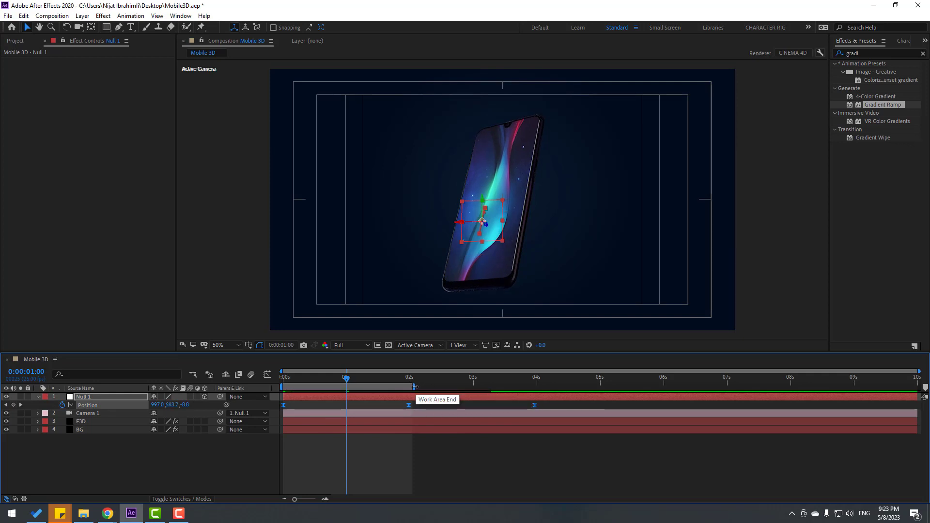
{"action": "left_click_drag", "start_coordinate": [414, 387], "coordinate": [537, 386]}
{"action": "key", "text": "space"}
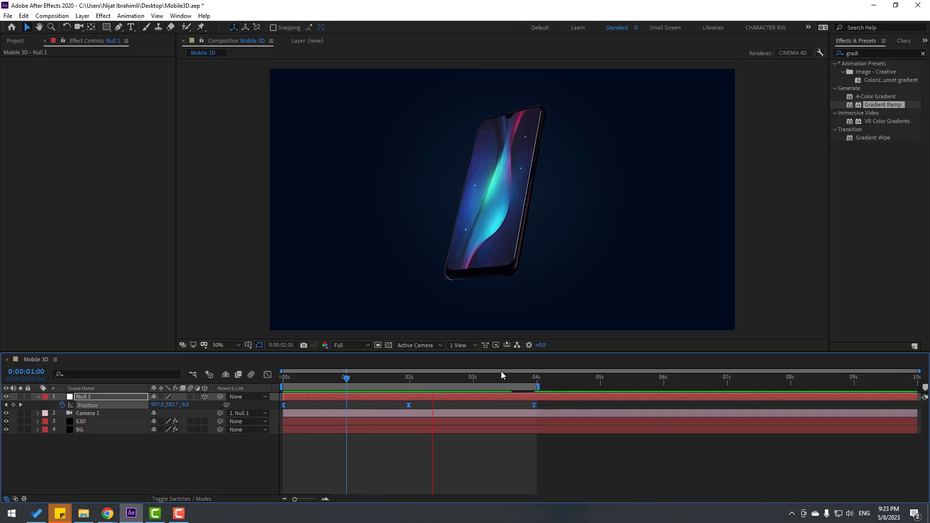
{"action": "left_click", "coordinate": [470, 385]}
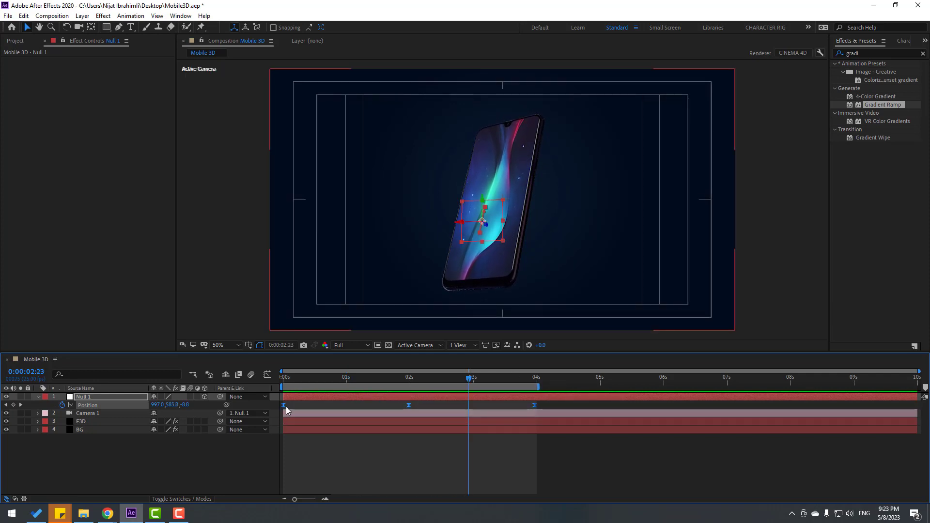
Lengthen both influence handles of the middle Position keyframe in the speed graph and preview the easing
{"action": "left_click", "coordinate": [269, 377]}
{"action": "left_click", "coordinate": [408, 473]}
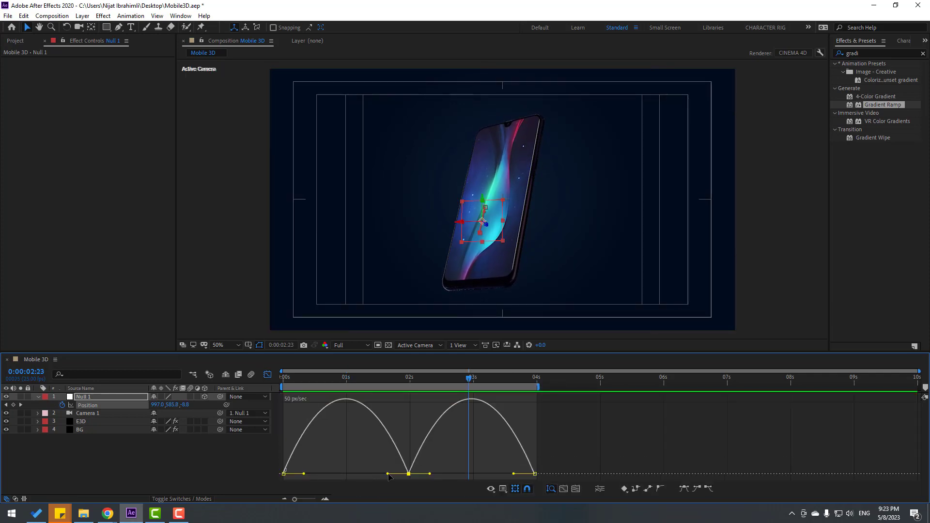
{"action": "left_click_drag", "start_coordinate": [388, 473], "coordinate": [360, 474]}
{"action": "left_click_drag", "start_coordinate": [430, 473], "coordinate": [458, 471]}
{"action": "key", "text": "space"}
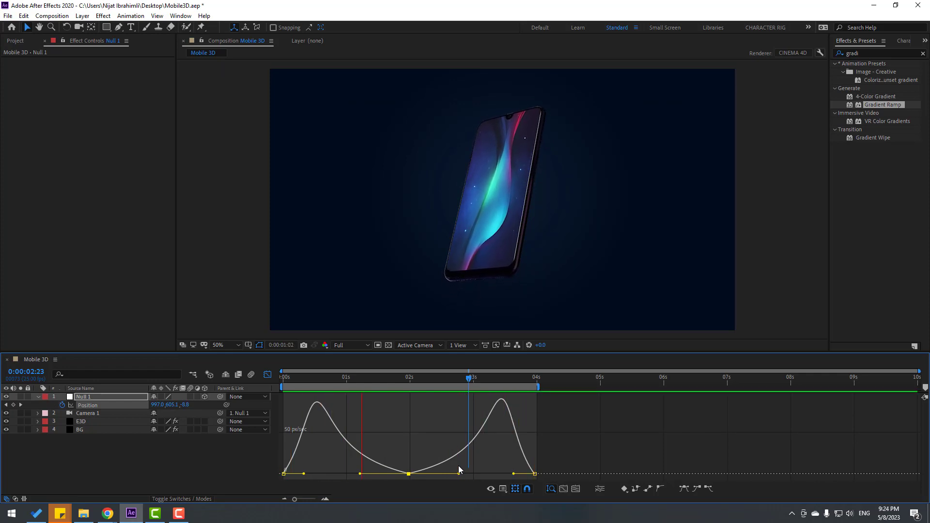
{"action": "mouse_move", "coordinate": [442, 464]}
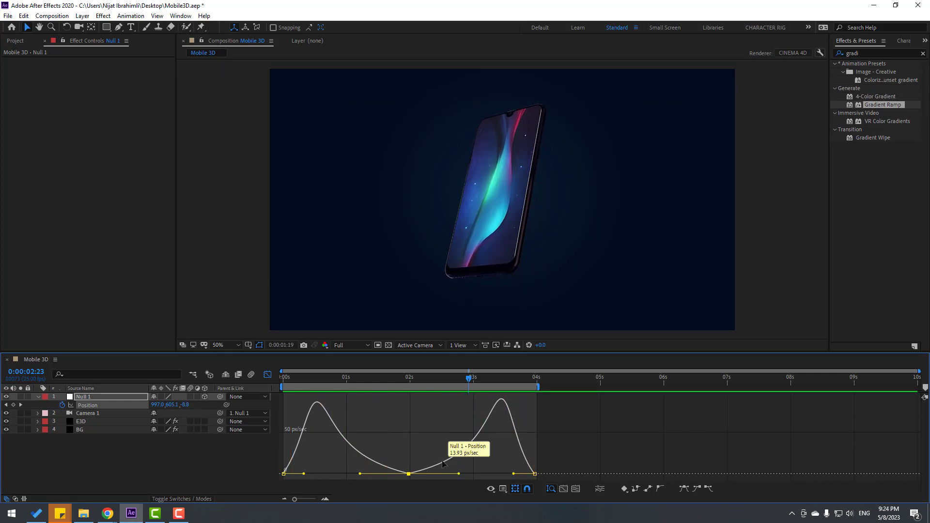
{"action": "left_click", "coordinate": [450, 377]}
{"action": "key", "text": "shift+F3"}
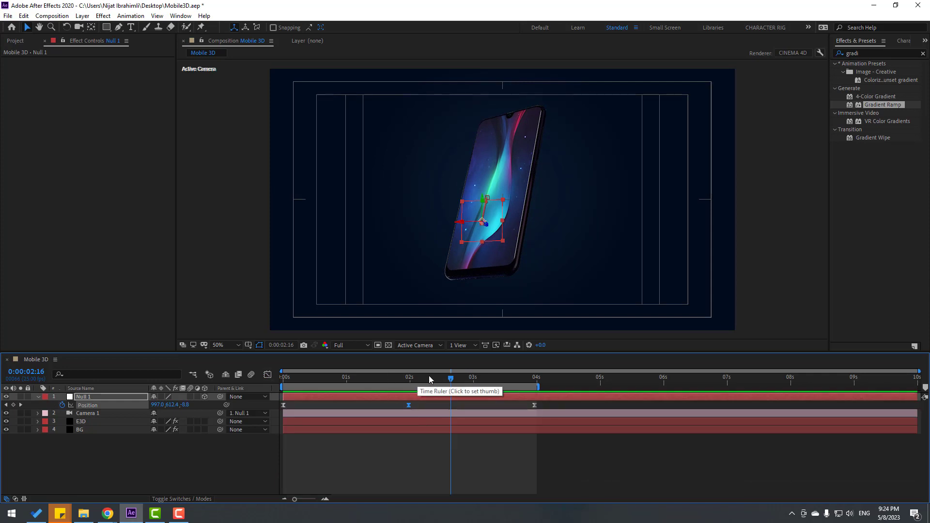
Reveal Null 1's rotation properties and start keyframing X Rotation and Y Rotation at 0 s
{"action": "left_click_drag", "start_coordinate": [451, 376], "coordinate": [339, 378]}
{"action": "key", "text": "Home"}
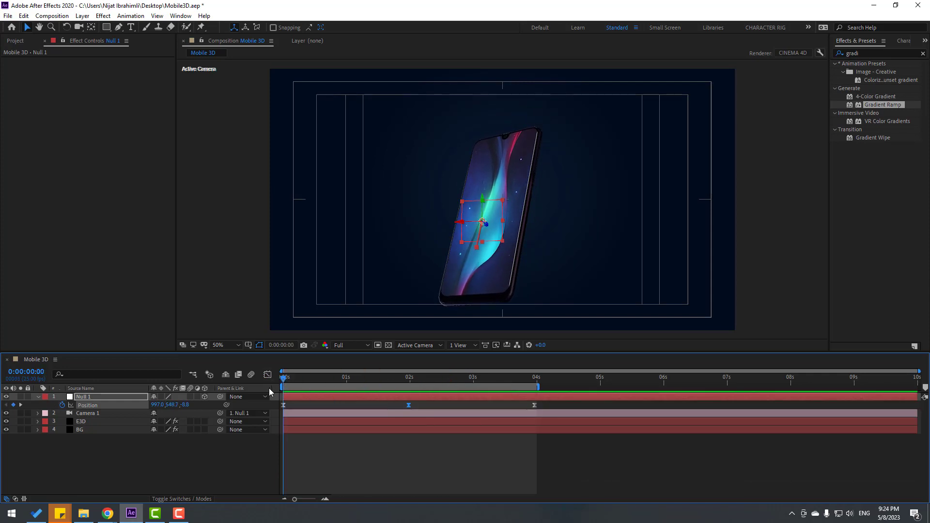
{"action": "key", "text": "shift+r"}
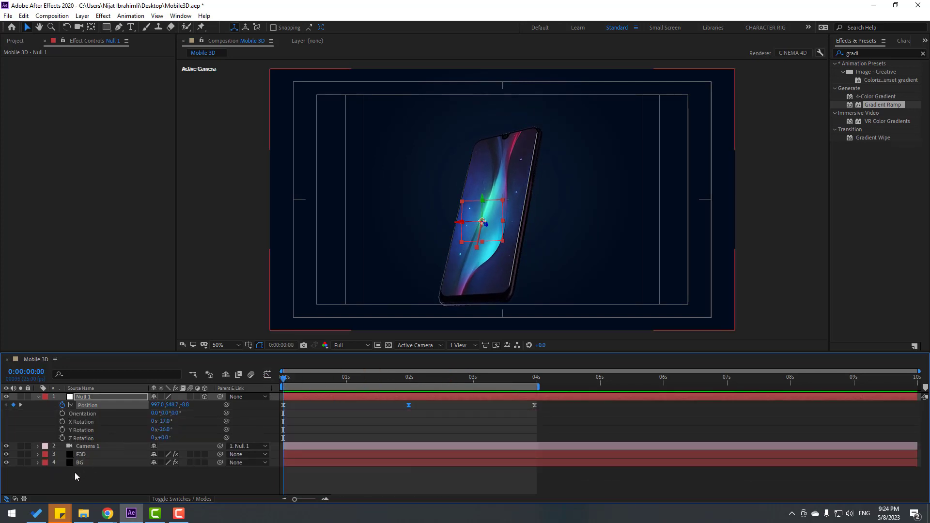
{"action": "left_click", "coordinate": [62, 430]}
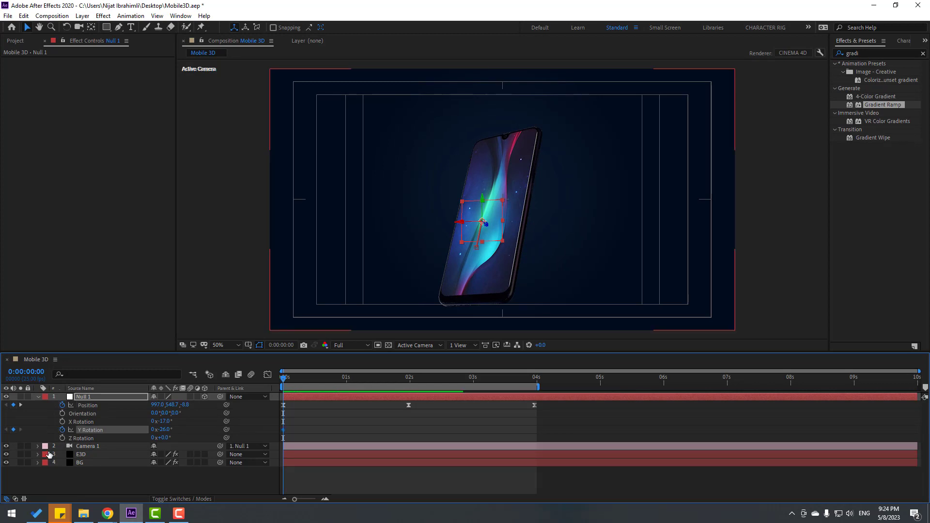
{"action": "left_click", "coordinate": [62, 421]}
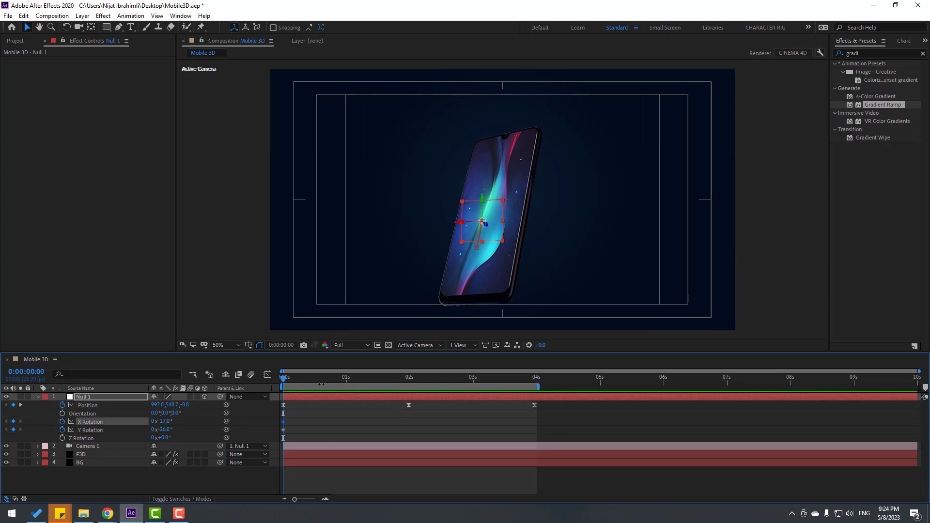
Set Null 1's X Rotation to -23° and Y Rotation to -48° at 0:00:01:24, and to -9° and -11° at 0 s
{"action": "left_click_drag", "start_coordinate": [297, 386], "coordinate": [407, 379]}
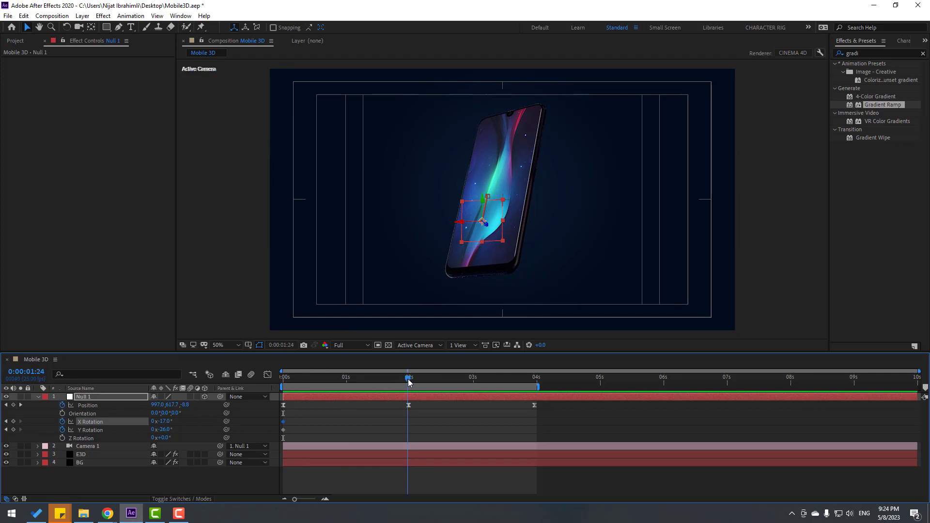
{"action": "left_click", "coordinate": [177, 469]}
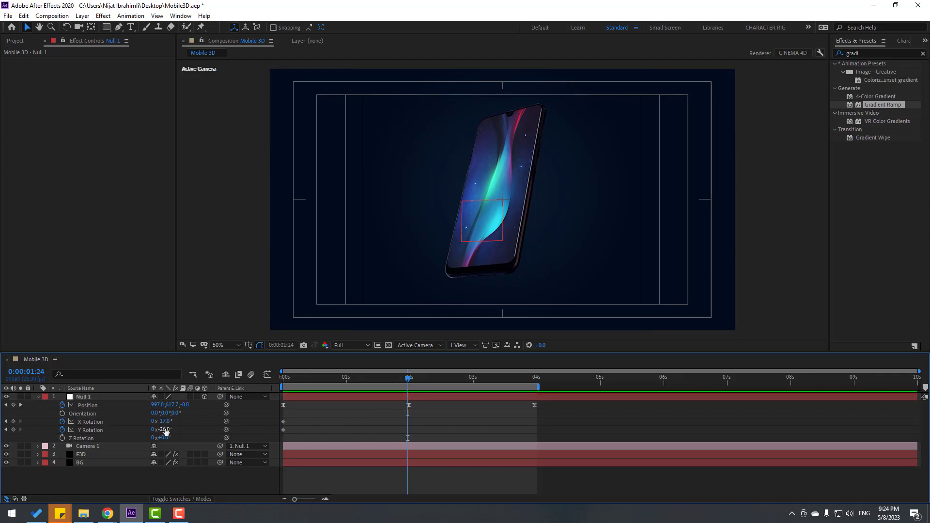
{"action": "mouse_move", "coordinate": [165, 431]}
{"action": "left_mouse_down"}
{"action": "mouse_move", "coordinate": [153, 429]}
{"action": "mouse_move", "coordinate": [162, 421]}
{"action": "left_mouse_up"}
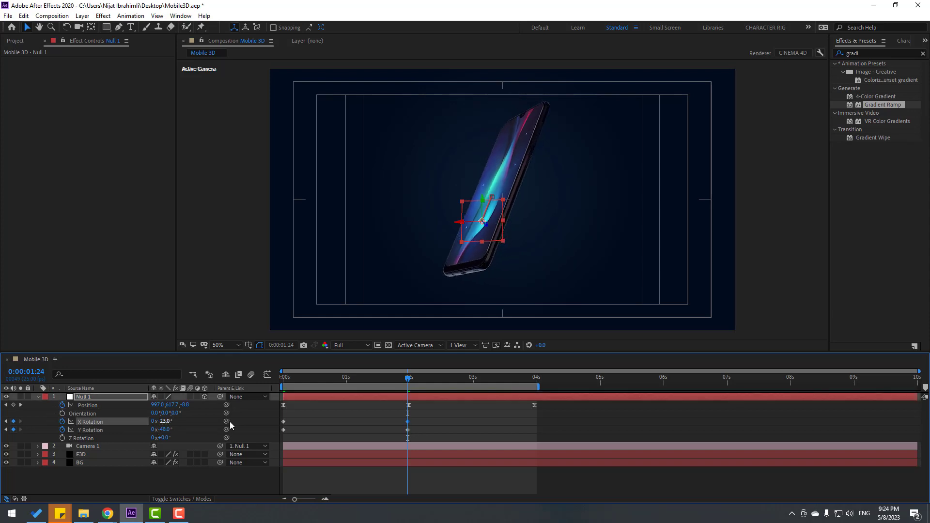
{"action": "left_click_drag", "start_coordinate": [408, 383], "coordinate": [283, 383]}
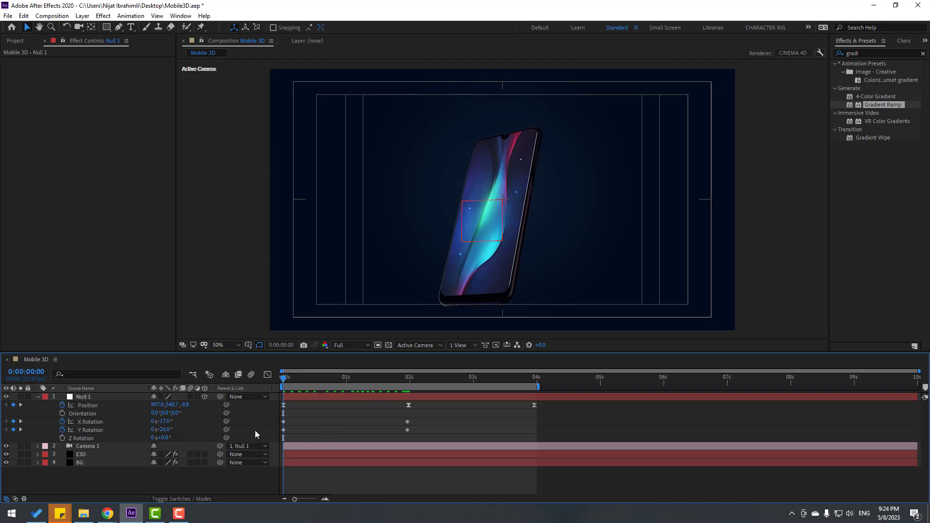
{"action": "left_click_drag", "start_coordinate": [166, 430], "coordinate": [180, 416]}
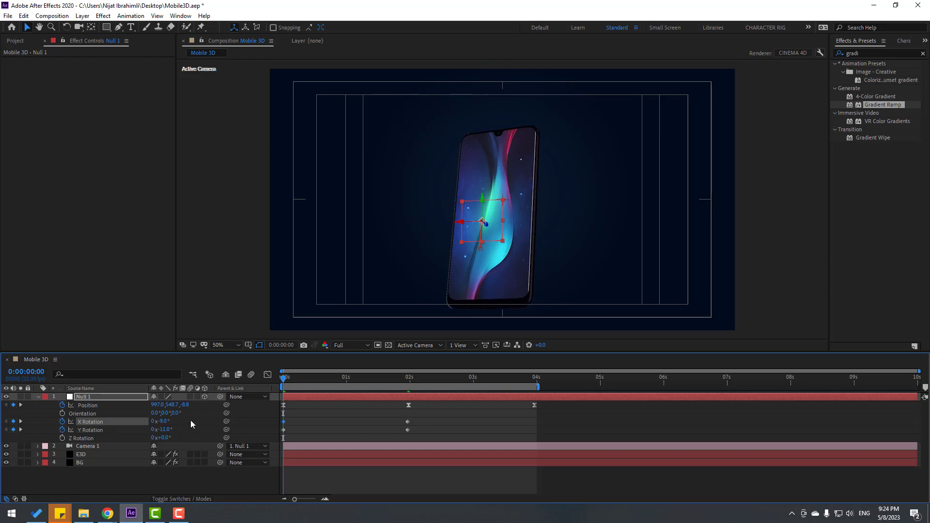
Copy the first X Rotation and Y Rotation keyframes to 0:00:03:24
{"action": "left_click_drag", "start_coordinate": [308, 378], "coordinate": [535, 378]}
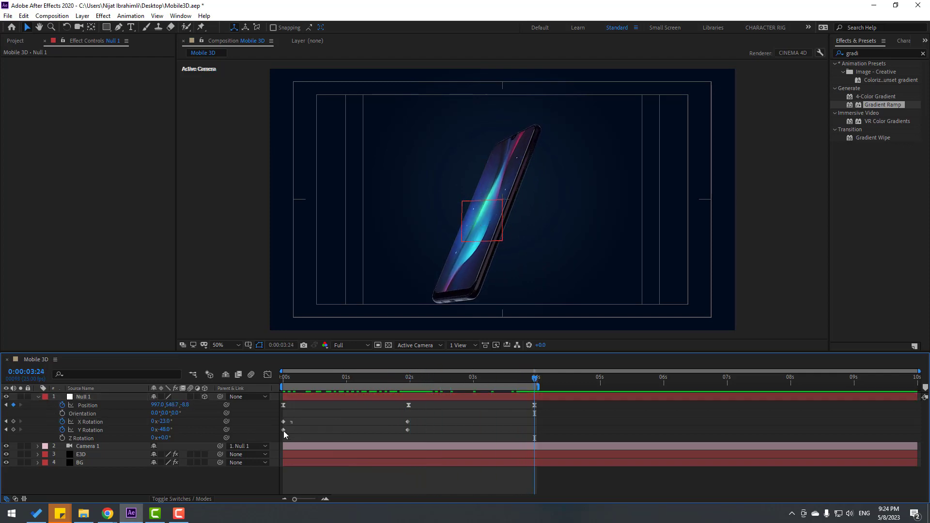
{"action": "left_click", "coordinate": [283, 430], "text": "shift"}
{"action": "key", "text": "ctrl+c"}
{"action": "key", "text": "ctrl+v"}
Apply Easy Ease to all of Null 1's X Rotation and Y Rotation keyframes
{"action": "left_click_drag", "start_coordinate": [556, 421], "coordinate": [286, 431]}
{"action": "right_click", "coordinate": [284, 430]}
{"action": "mouse_move", "coordinate": [368, 423]}
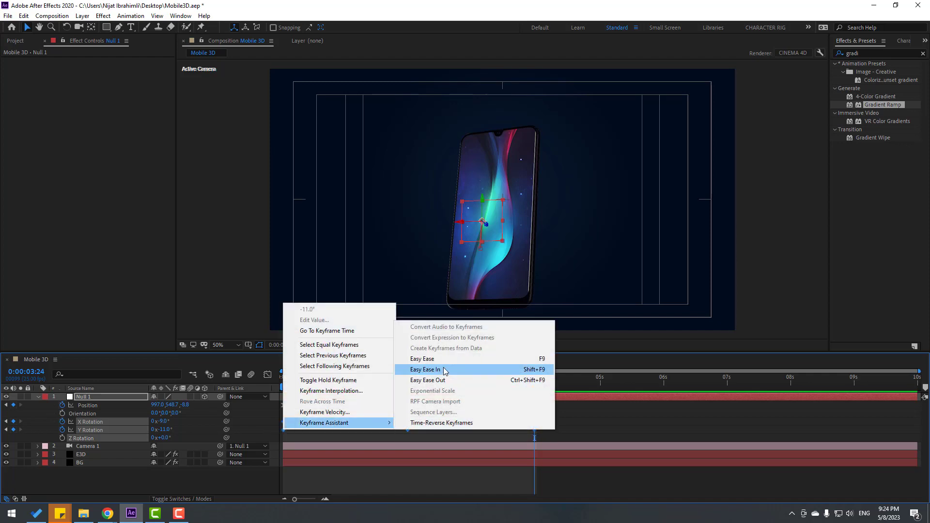
{"action": "left_click", "coordinate": [425, 359]}
Lengthen both influence handles of the middle rotation keyframes in the speed graph and preview the camera orbit
{"action": "left_click", "coordinate": [267, 374]}
{"action": "left_click_drag", "start_coordinate": [420, 452], "coordinate": [368, 435]}
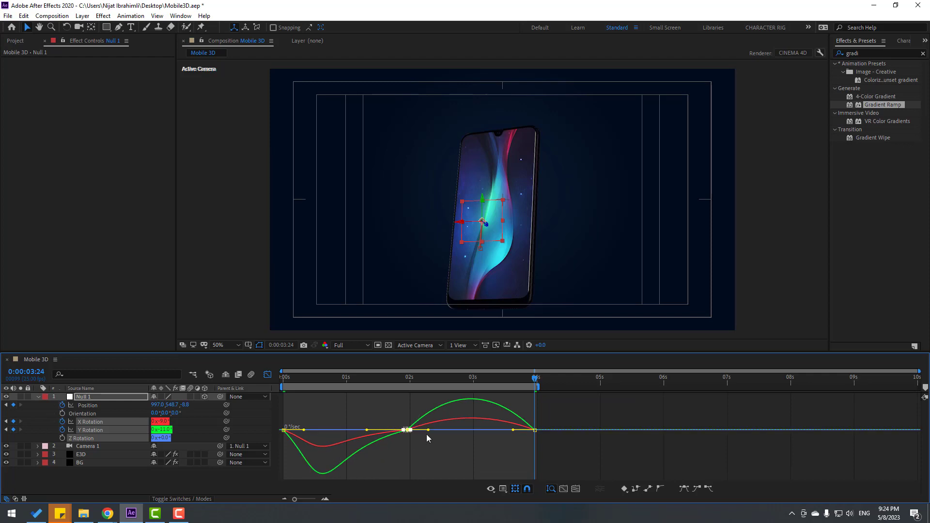
{"action": "left_click_drag", "start_coordinate": [428, 430], "coordinate": [446, 431]}
{"action": "key", "text": "space"}
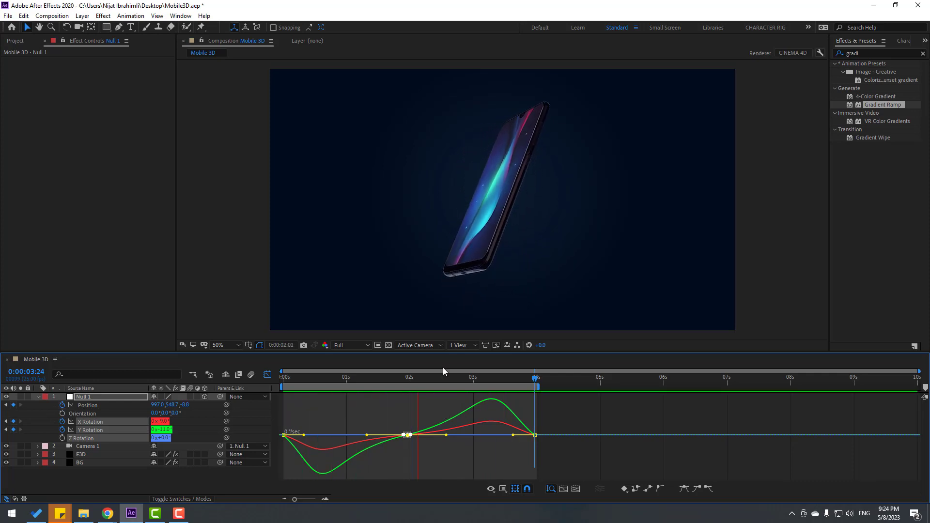
Finish previewing the camera orbit and return the timeline from the speed graph to the layer bars
{"action": "key", "text": "space"}
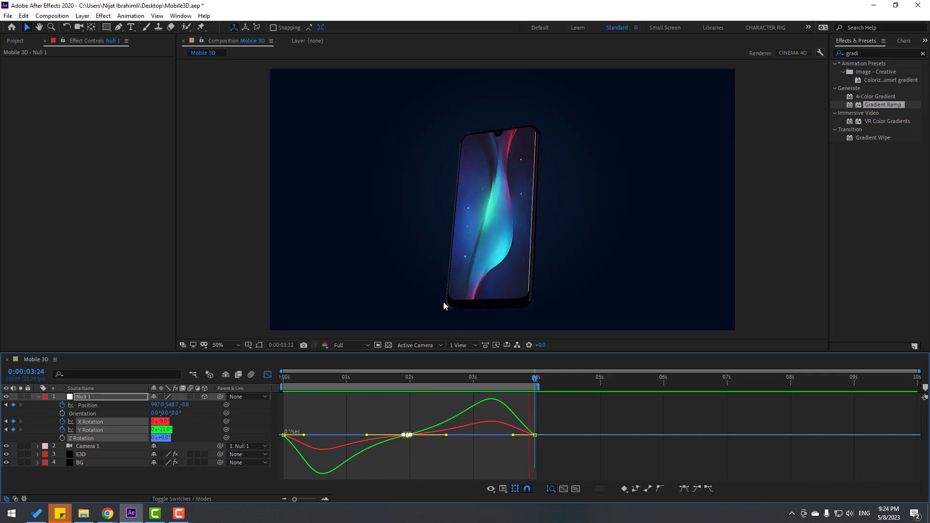
{"action": "left_click", "coordinate": [271, 376]}
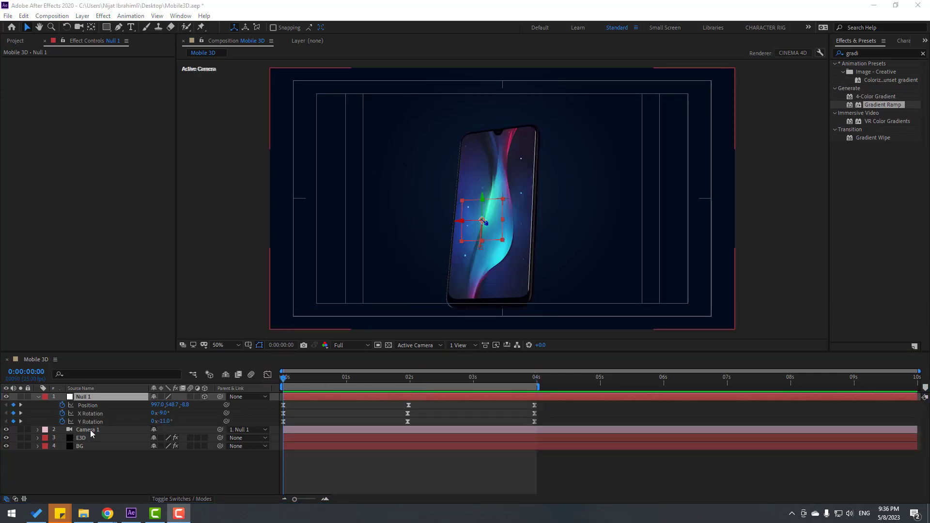
Set Element's Add Lighting option to Cinema on the E3D layer and preview the phone animation with the new lighting
{"action": "left_click", "coordinate": [83, 438]}
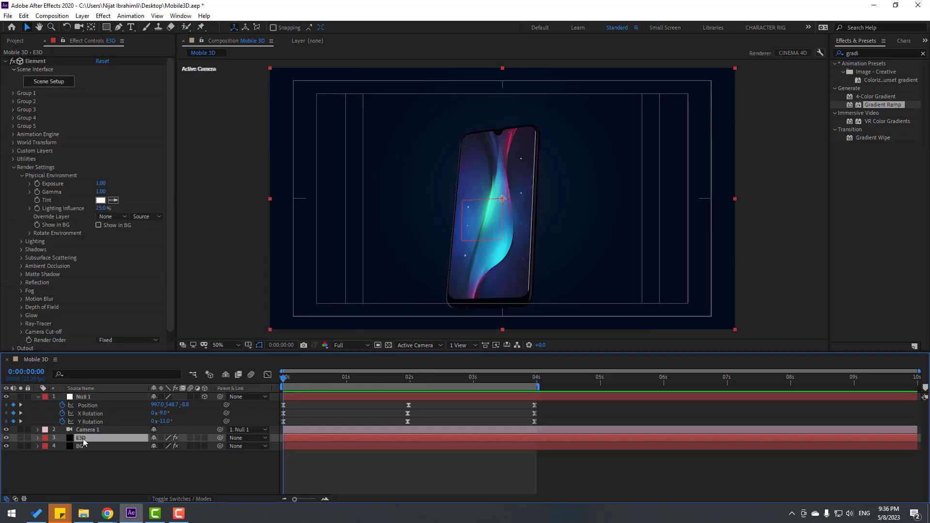
{"action": "left_click", "coordinate": [21, 242]}
{"action": "left_click", "coordinate": [111, 267]}
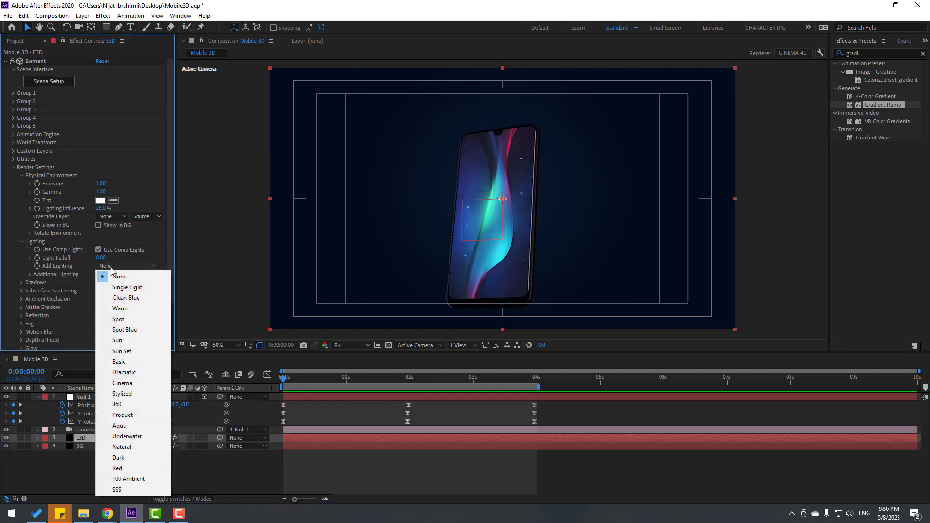
{"action": "left_click", "coordinate": [122, 383]}
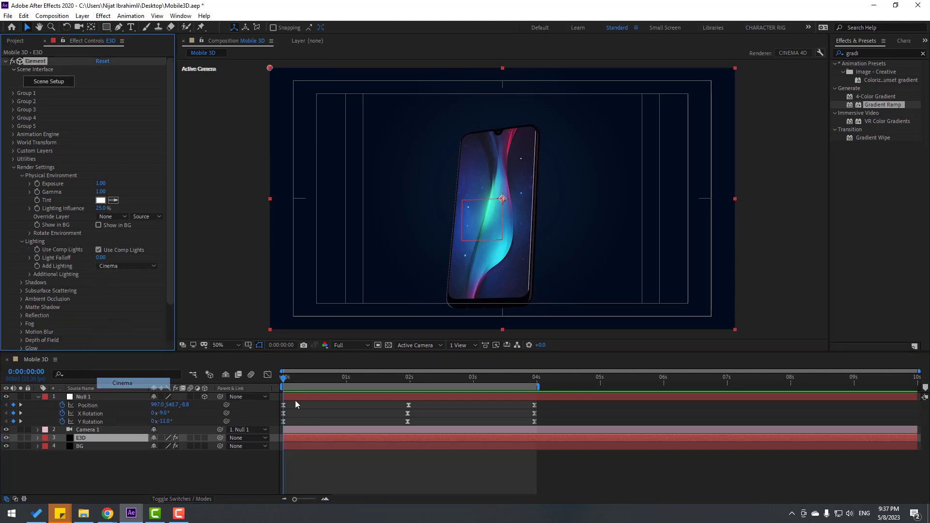
{"action": "key", "text": "space"}
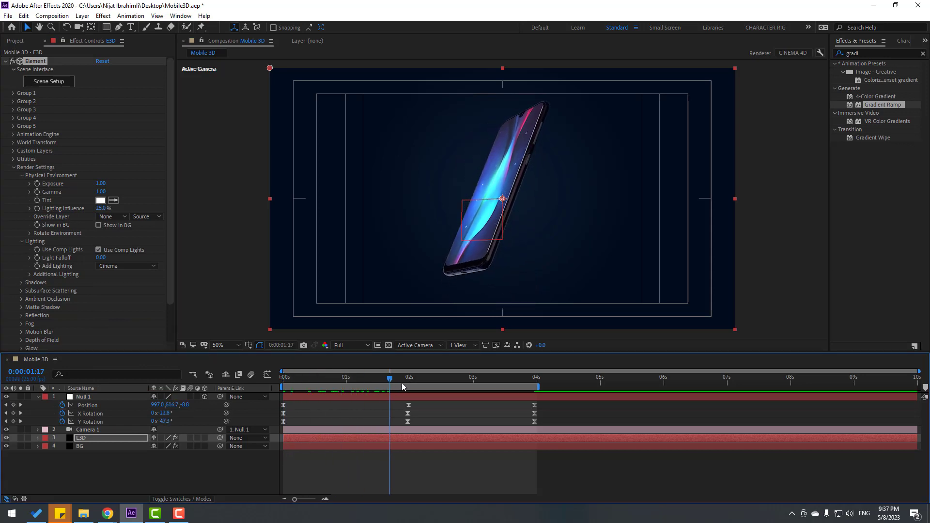
{"action": "left_click_drag", "start_coordinate": [503, 374], "coordinate": [319, 368]}
{"action": "key", "text": "Home"}
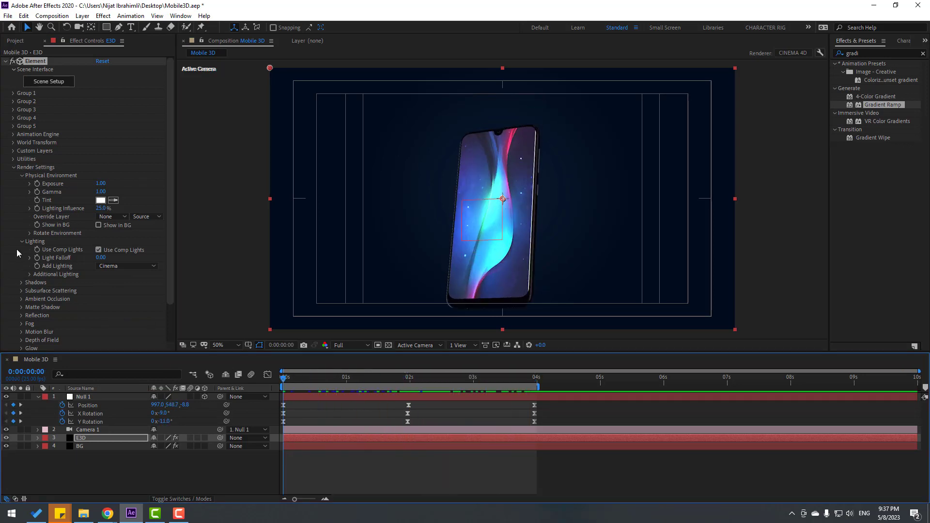
{"action": "left_click", "coordinate": [21, 242]}
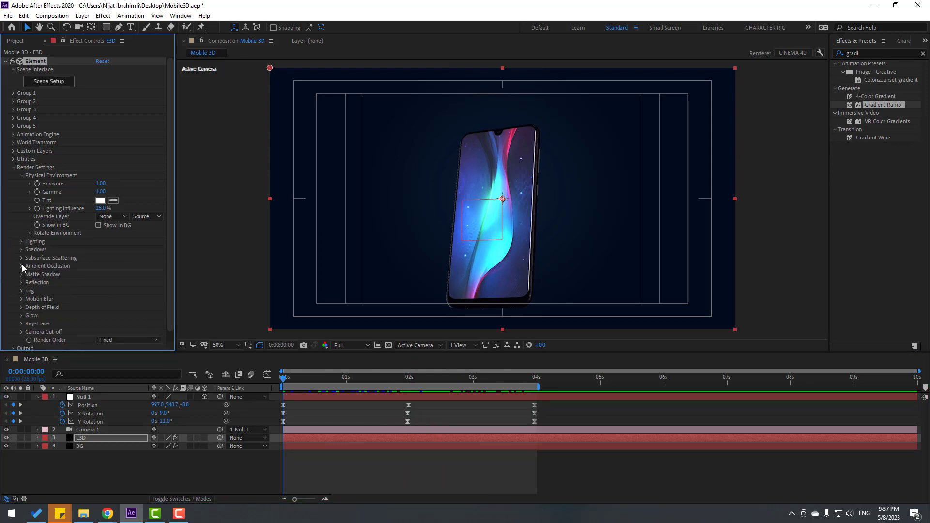
Enable Element's ambient occlusion on the E3D layer, set its SSAO Intensity to 10, and preview the animation
{"action": "left_click", "coordinate": [22, 266]}
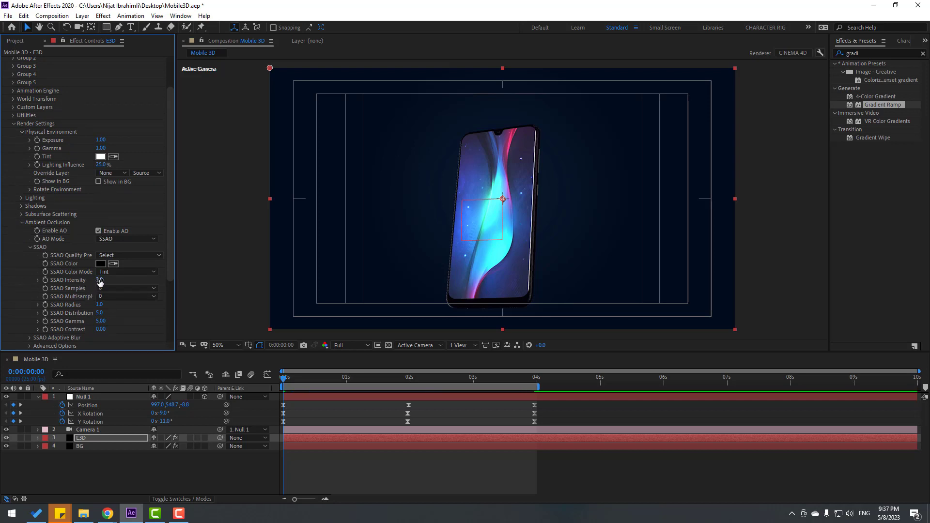
{"action": "type", "text": "10"}
{"action": "left_click", "coordinate": [97, 305]}
{"action": "left_click", "coordinate": [354, 465]}
{"action": "key", "text": "space"}
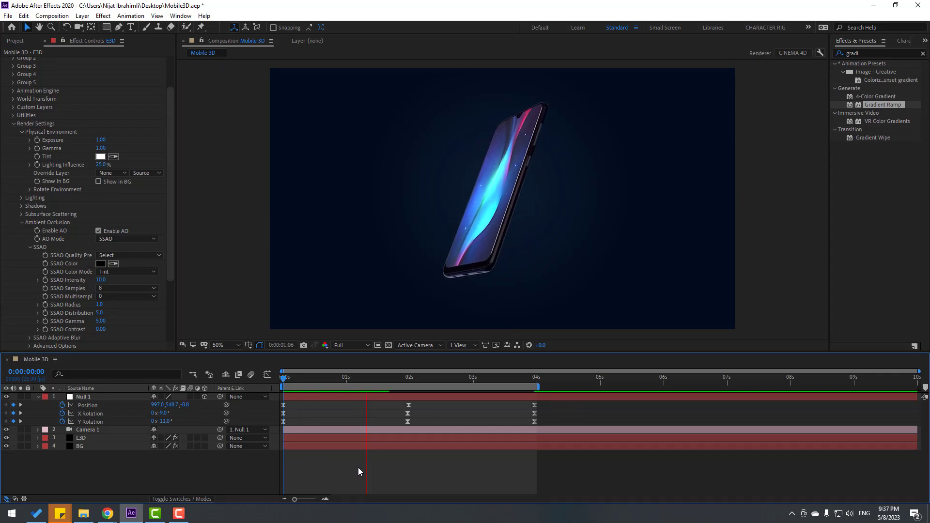